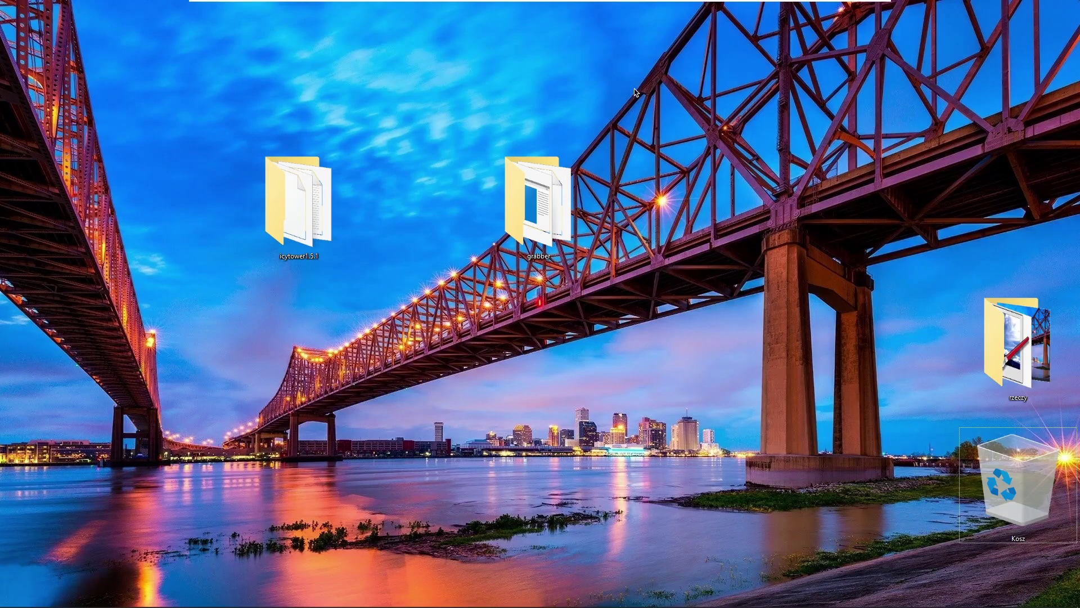
# Launch icytower15.exe from the icytower1.5.1 folder and start a Classic Game.
pyautogui.doubleClick(351, 181)
pyautogui.doubleClick(350, 326)
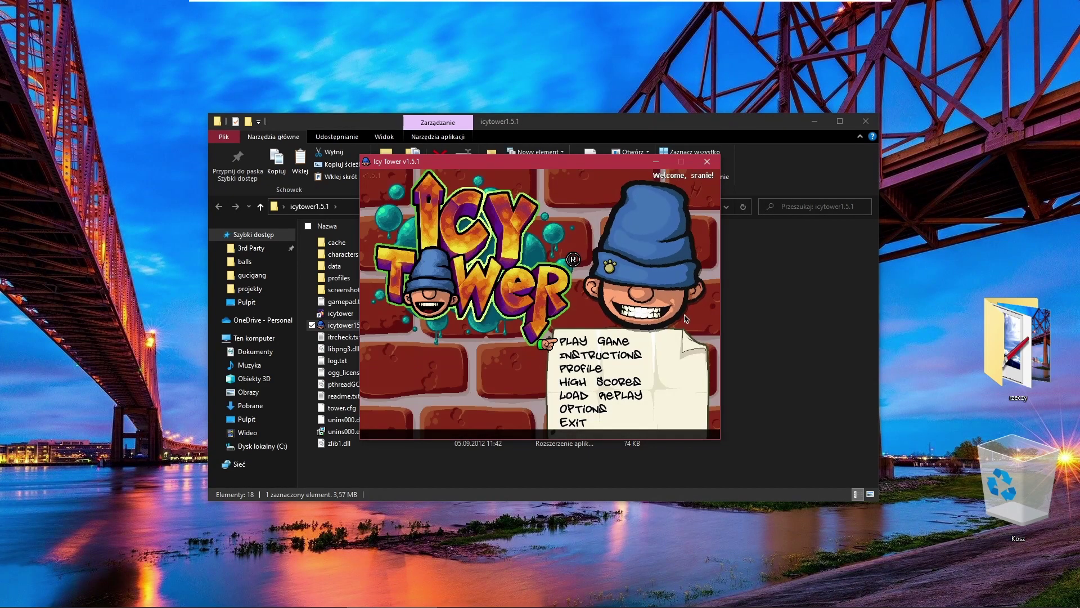
pyautogui.press('Return')
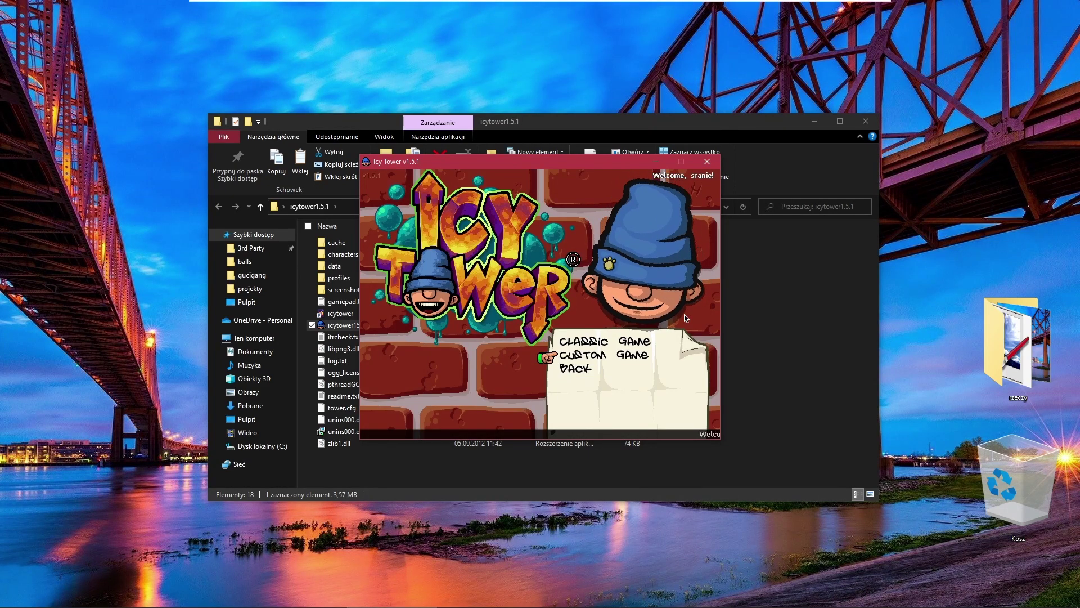
pyautogui.press('Return')
# Climb a few platforms on the grey brick tower, then quit the game.
pyautogui.press('Right')
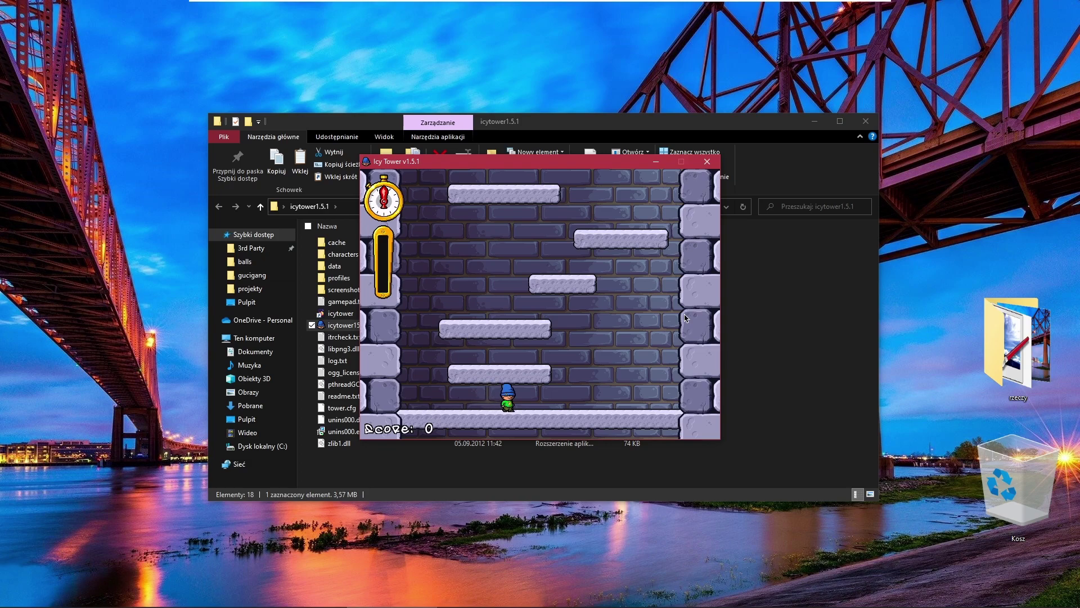
pyautogui.press('space')
pyautogui.press('Left')
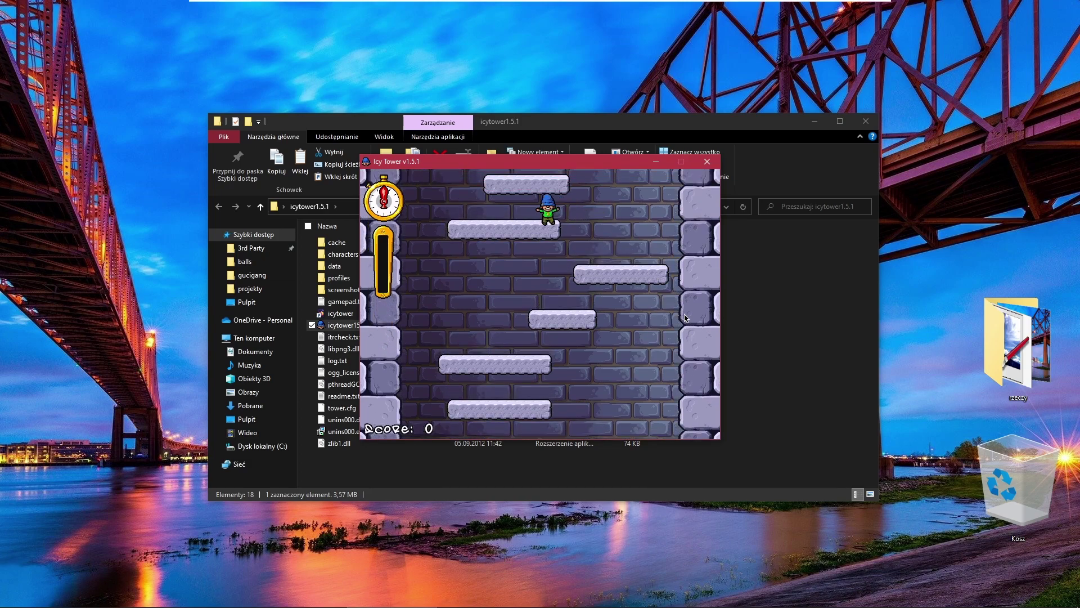
pyautogui.press('Right')
pyautogui.press('space')
pyautogui.press('space')
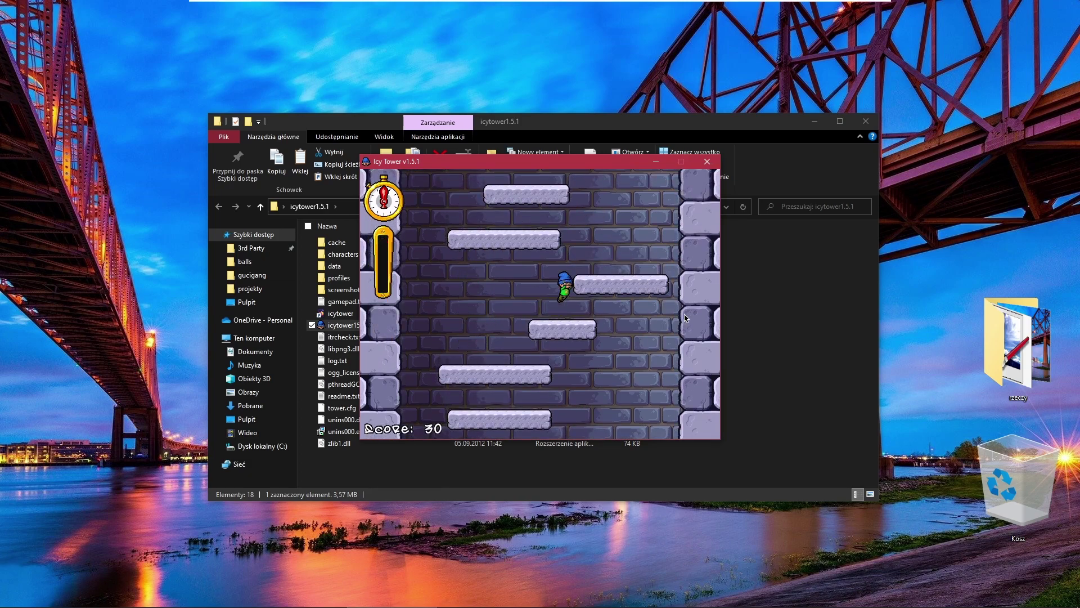
pyautogui.press('Escape')
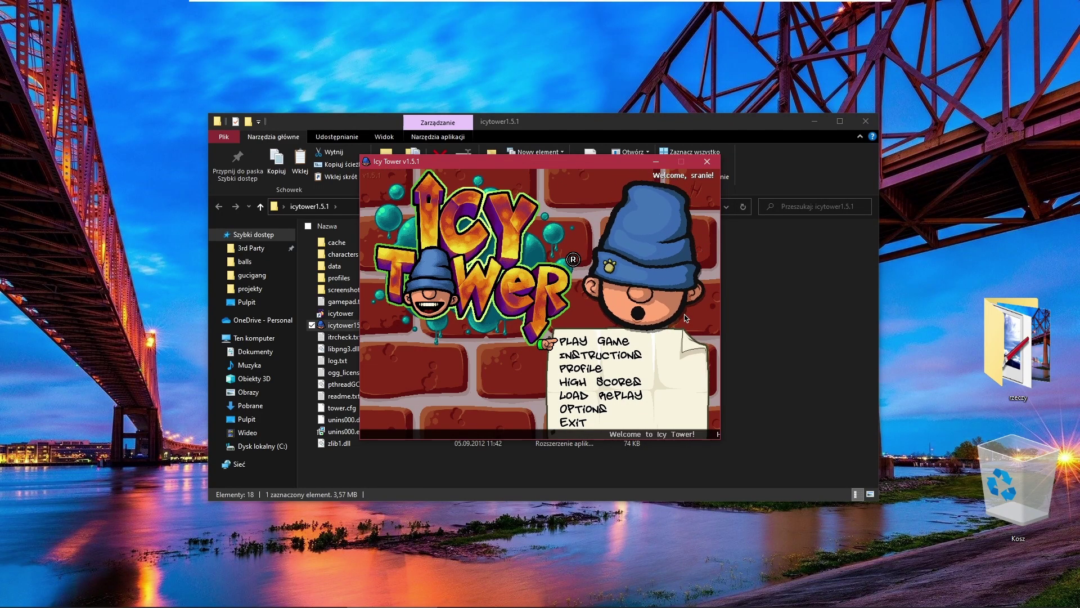
pyautogui.press('Escape')
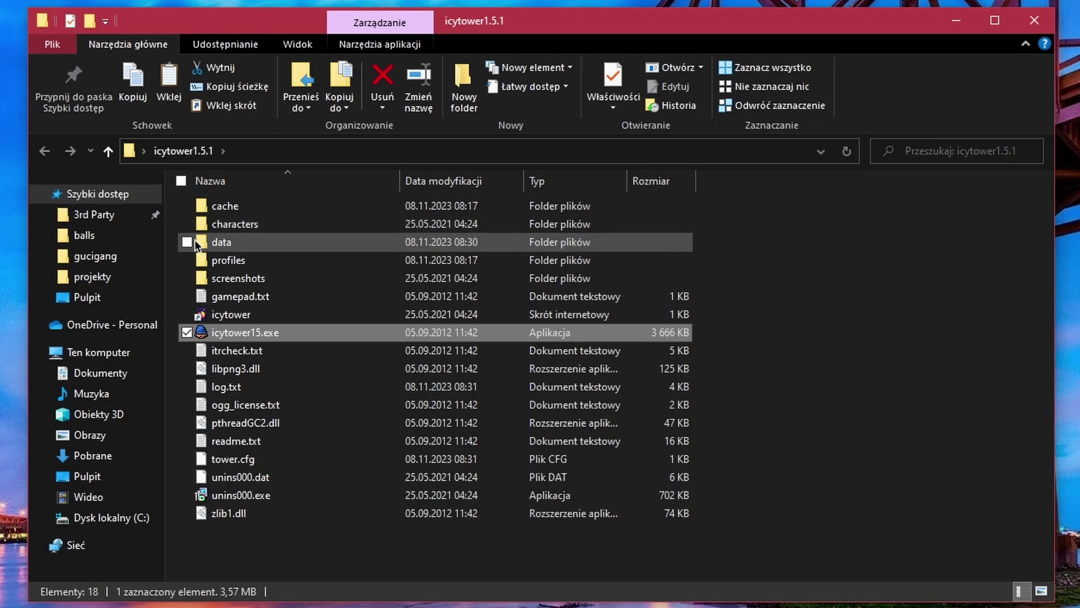
# Open the data folder and compare the sizes of data.dat, loading.dat and sfx15.dat.
pyautogui.moveTo(204, 246)
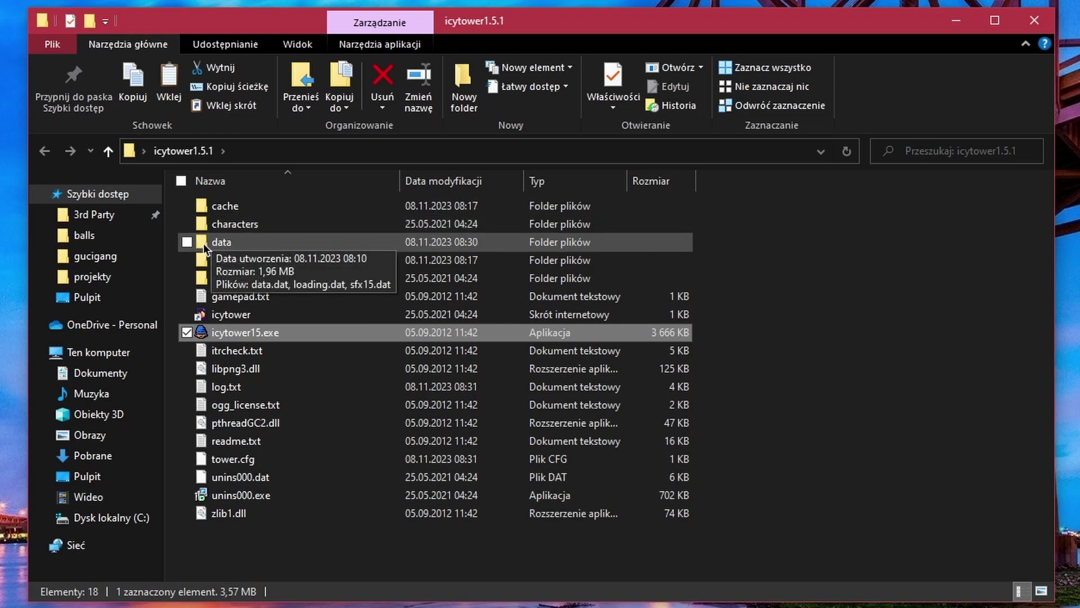
pyautogui.doubleClick(234, 245)
pyautogui.moveTo(349, 311); pyautogui.dragTo(337, 348)
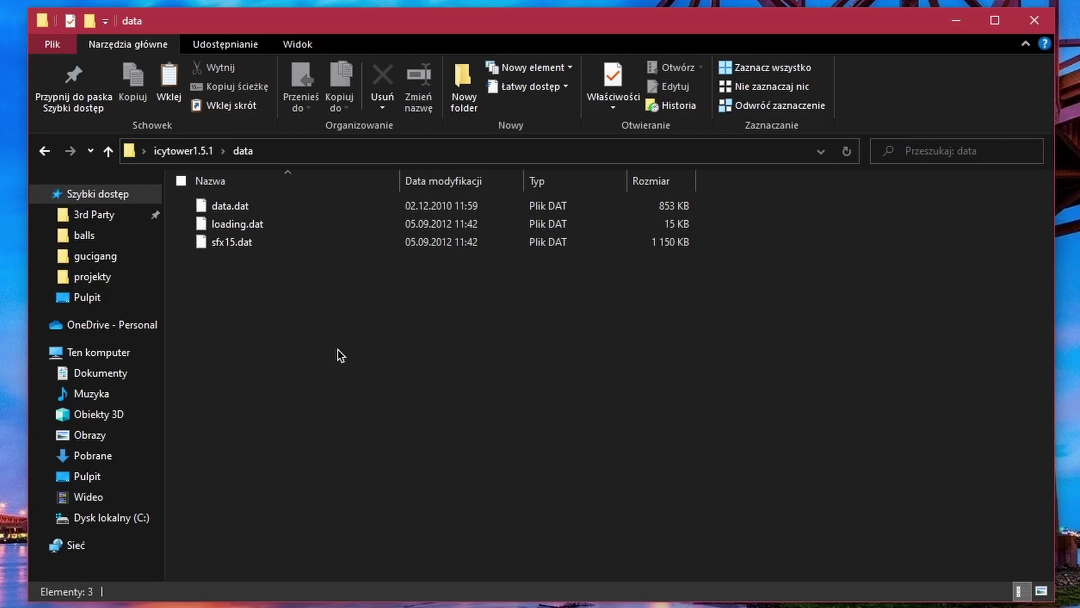
pyautogui.click(264, 209)
pyautogui.click(266, 232)
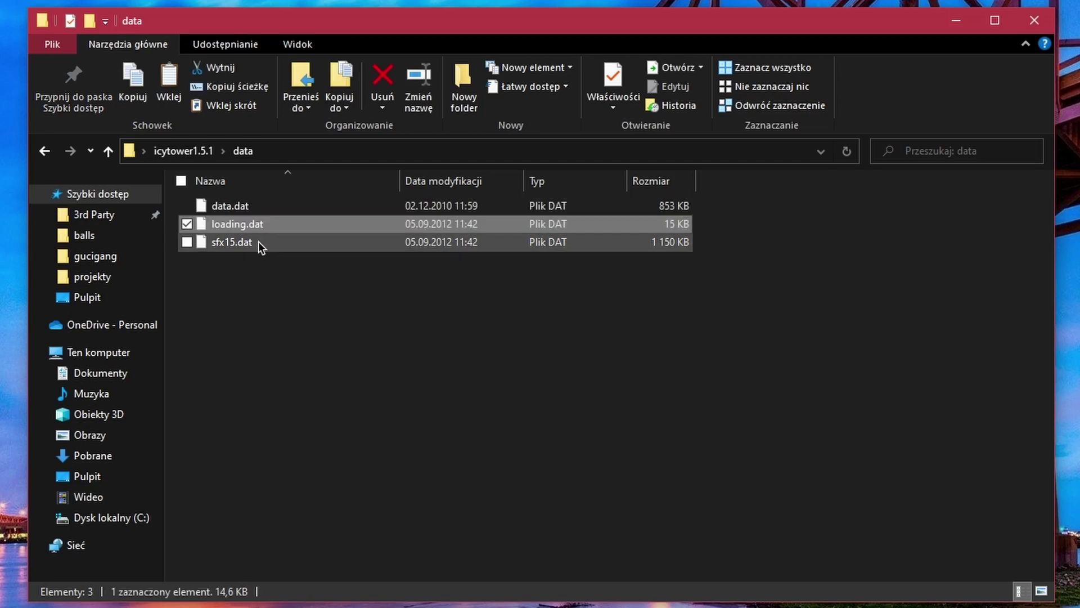
pyautogui.click(258, 244)
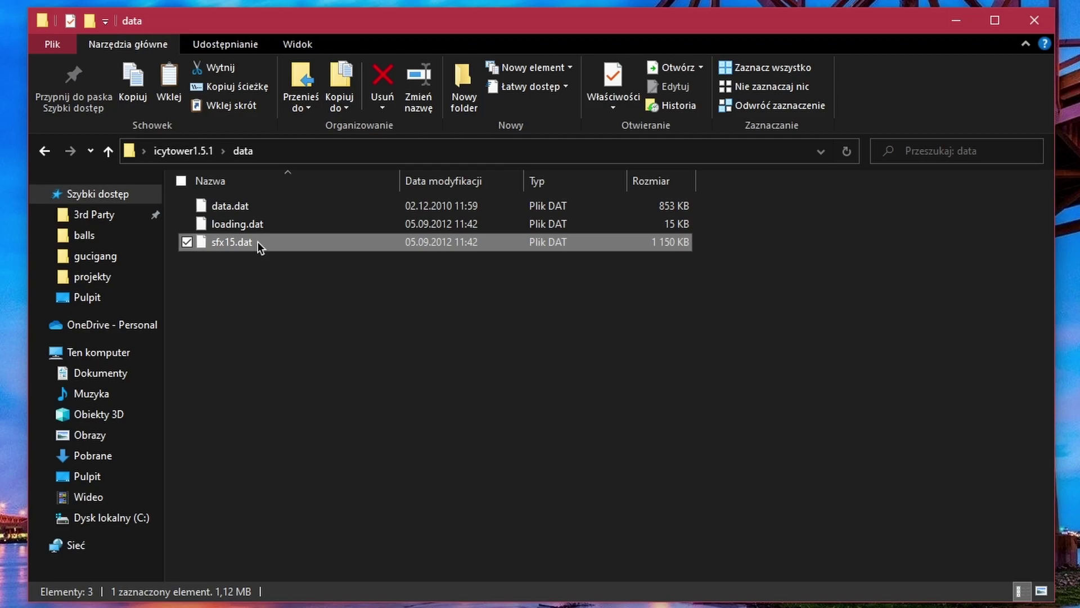
pyautogui.click(266, 211)
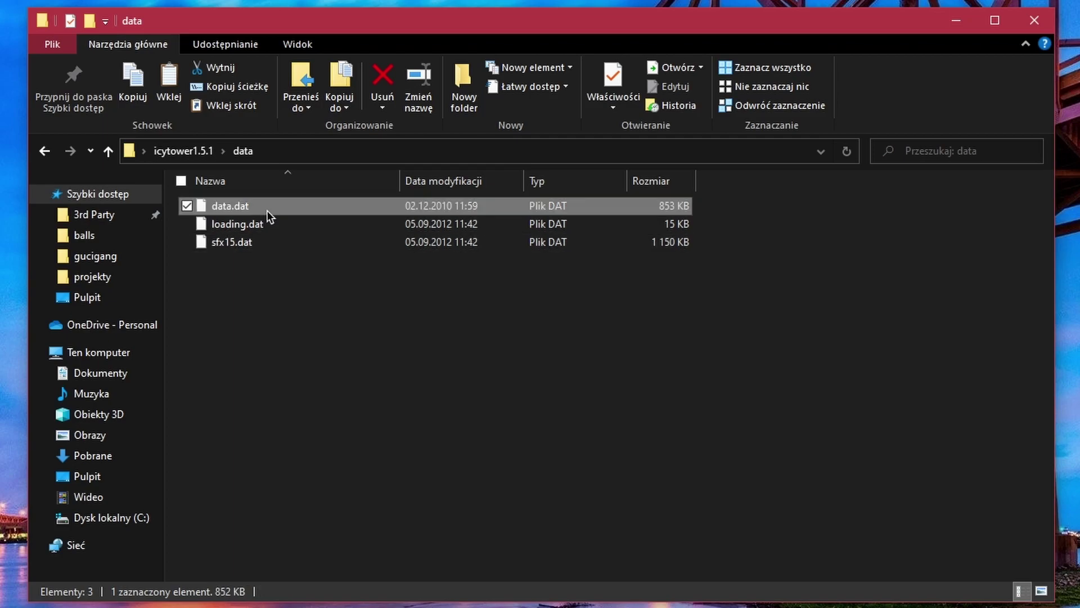
pyautogui.click(243, 237)
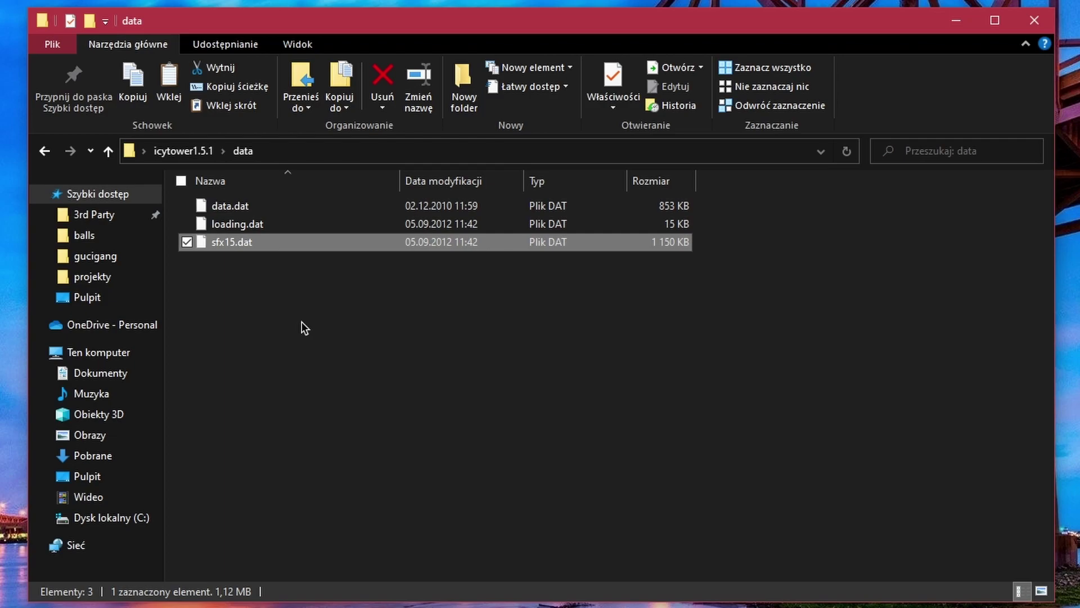
pyautogui.press('Up')
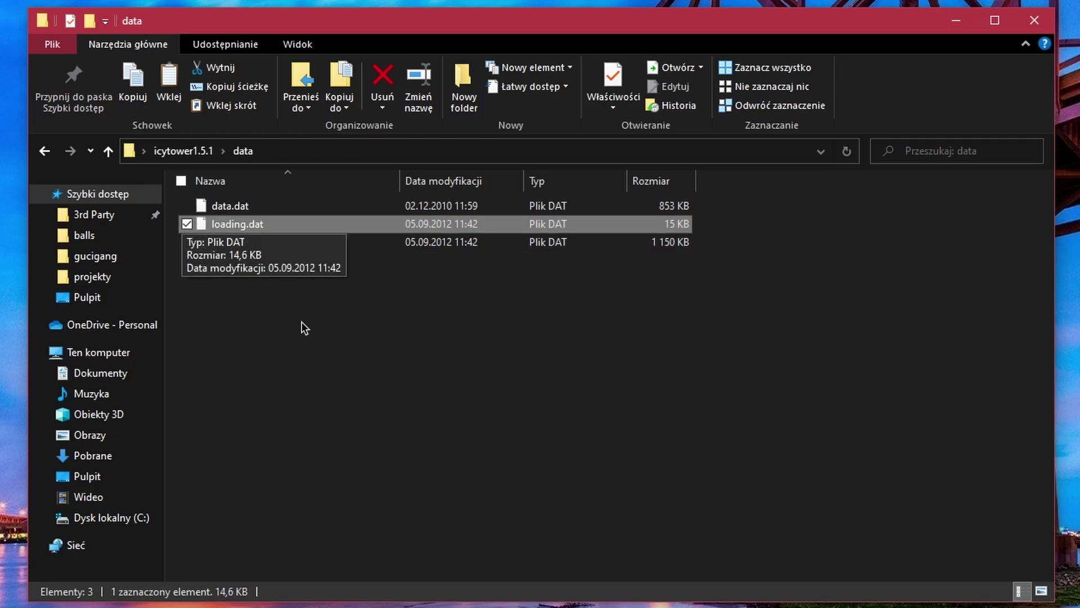
# Reopen the data folder, select data.dat, and return to icytower1.5.1.
pyautogui.press('BackSpace')
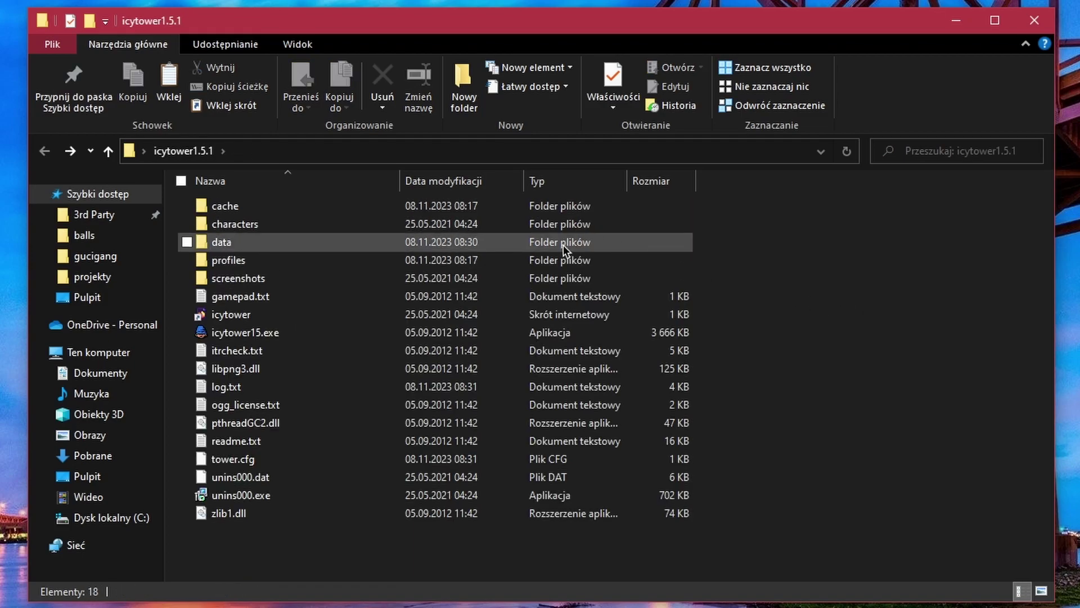
pyautogui.doubleClick(562, 243)
pyautogui.click(414, 204)
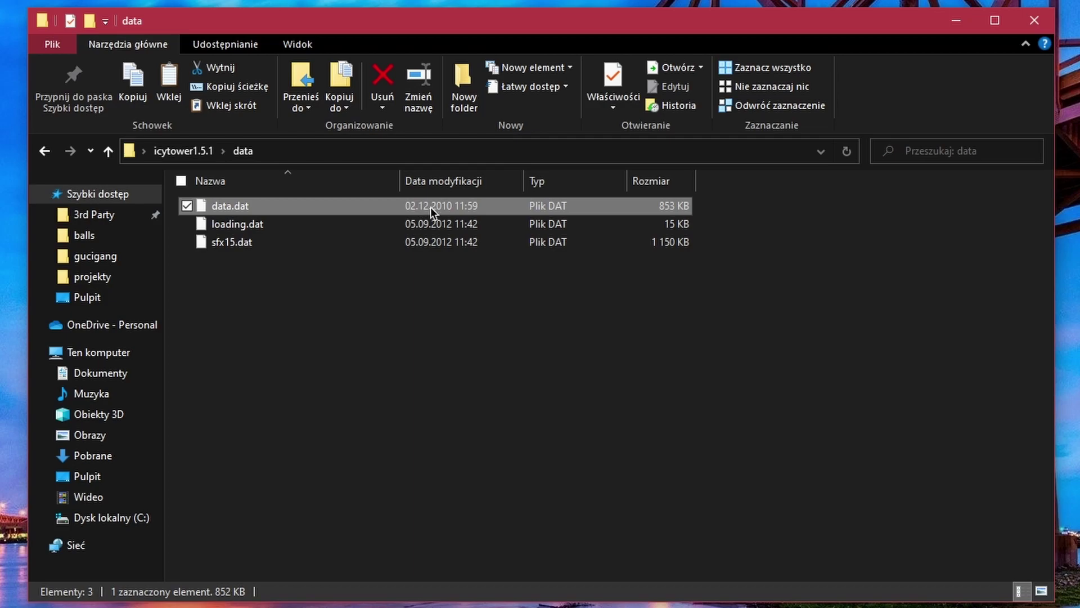
pyautogui.press('BackSpace')
# Create a 'mod domyslny' folder in icytower1.5.1 and paste data.dat into it.
pyautogui.click(823, 292)
pyautogui.rightClick(823, 293)
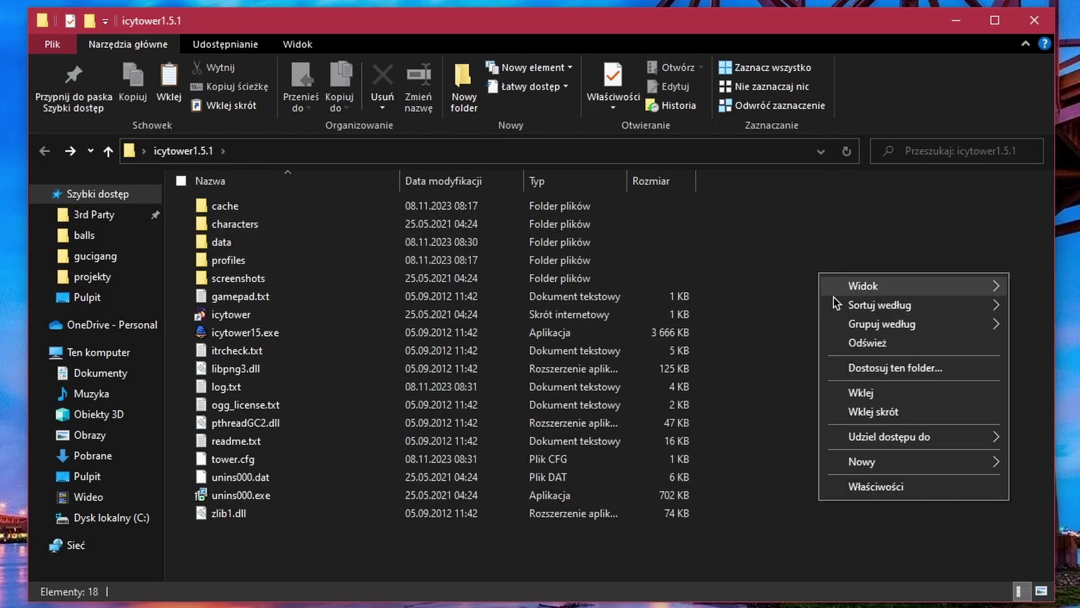
pyautogui.moveTo(903, 467)
pyautogui.click(1031, 465)
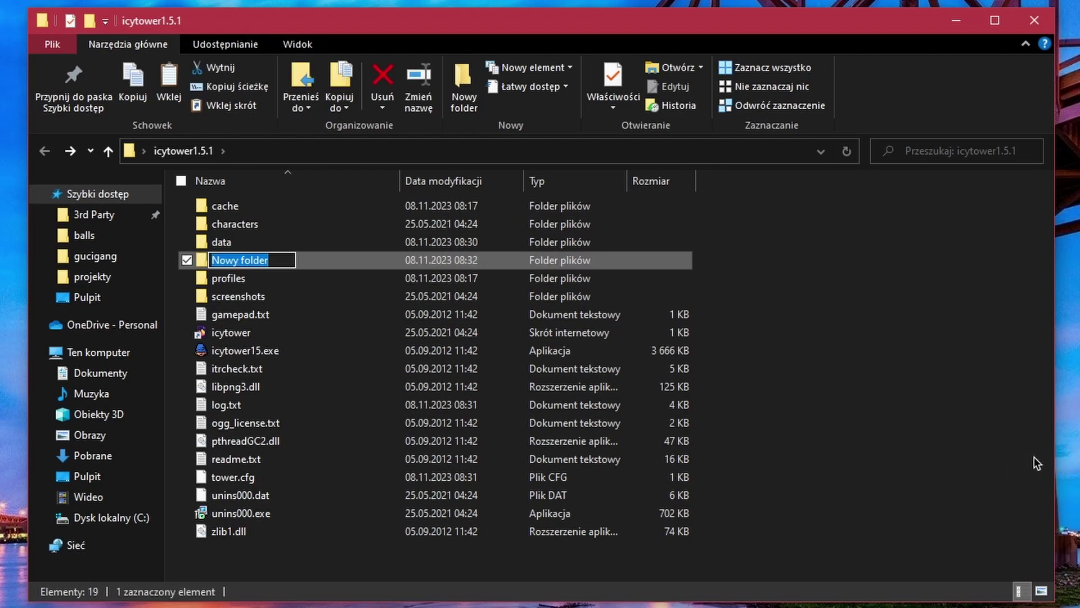
pyautogui.write('mod domyslny')
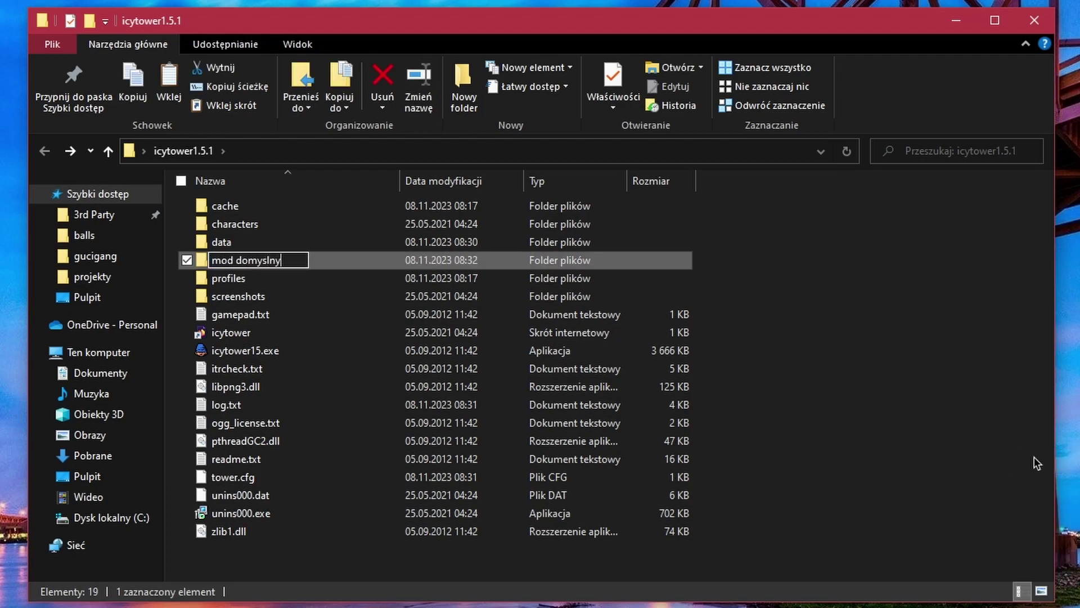
pyautogui.press('Return')
pyautogui.press('Return')
pyautogui.hotkey('ctrl', 'v')
pyautogui.click(823, 394)
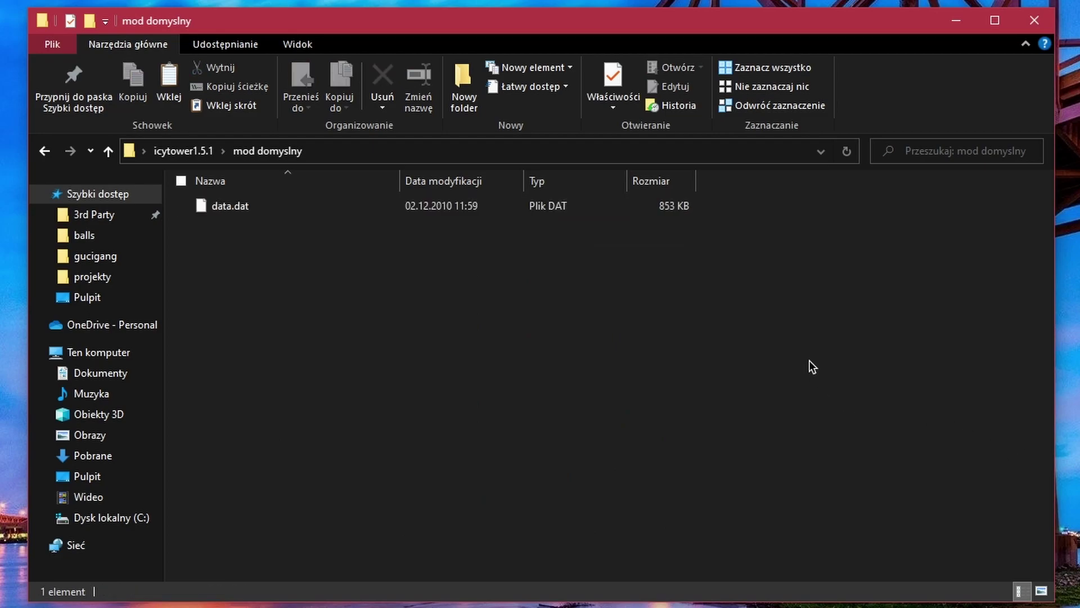
pyautogui.press('BackSpace')
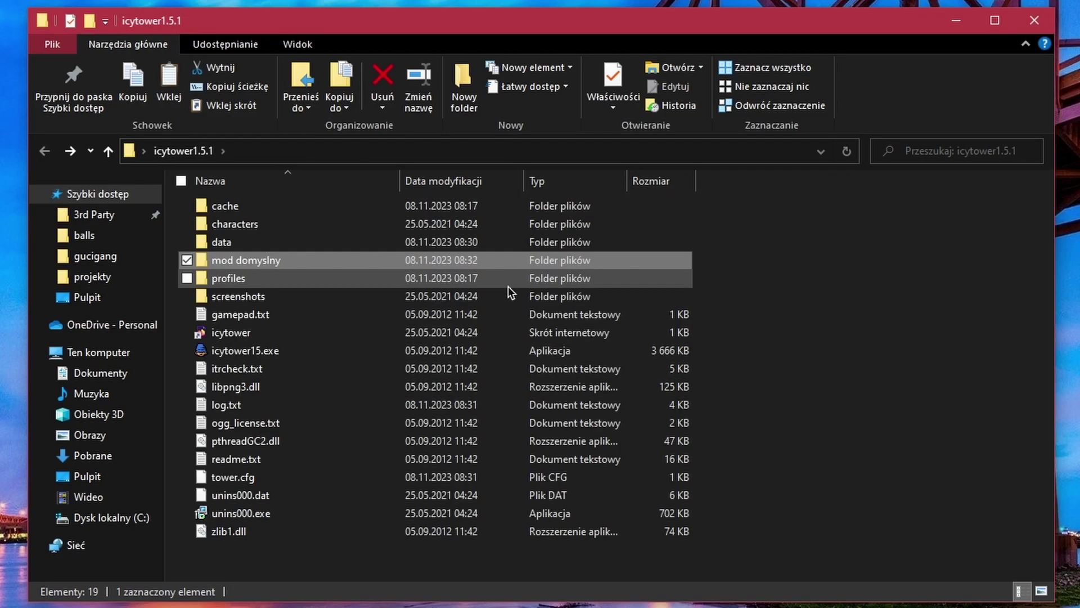
# Select data.dat in the data folder, then create a folder named 'moj zajebisty kolorowy mod'.
pyautogui.doubleClick(352, 244)
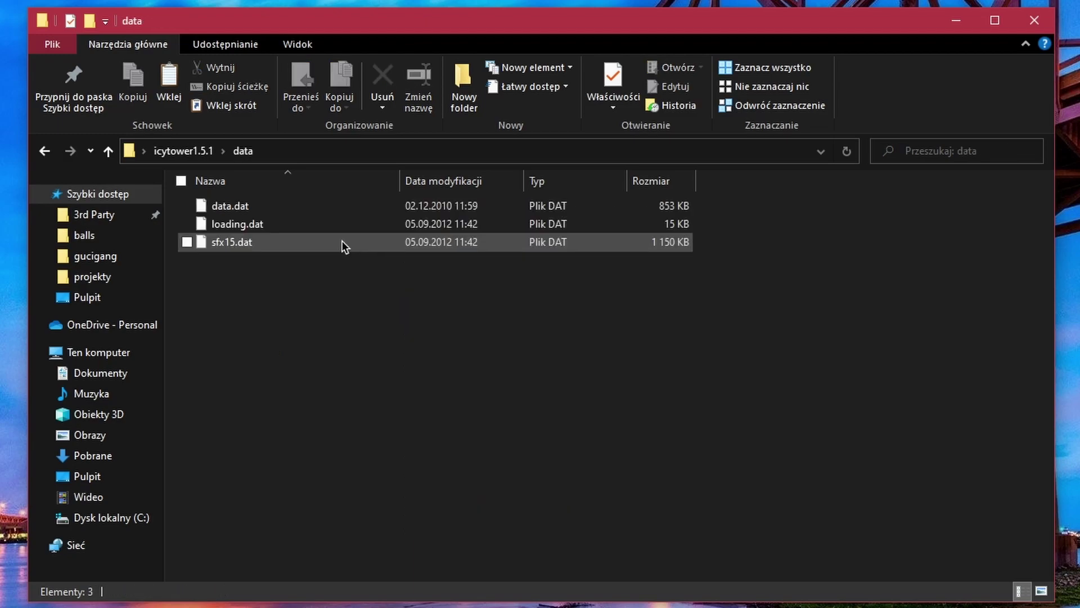
pyautogui.click(259, 209)
pyautogui.press('BackSpace')
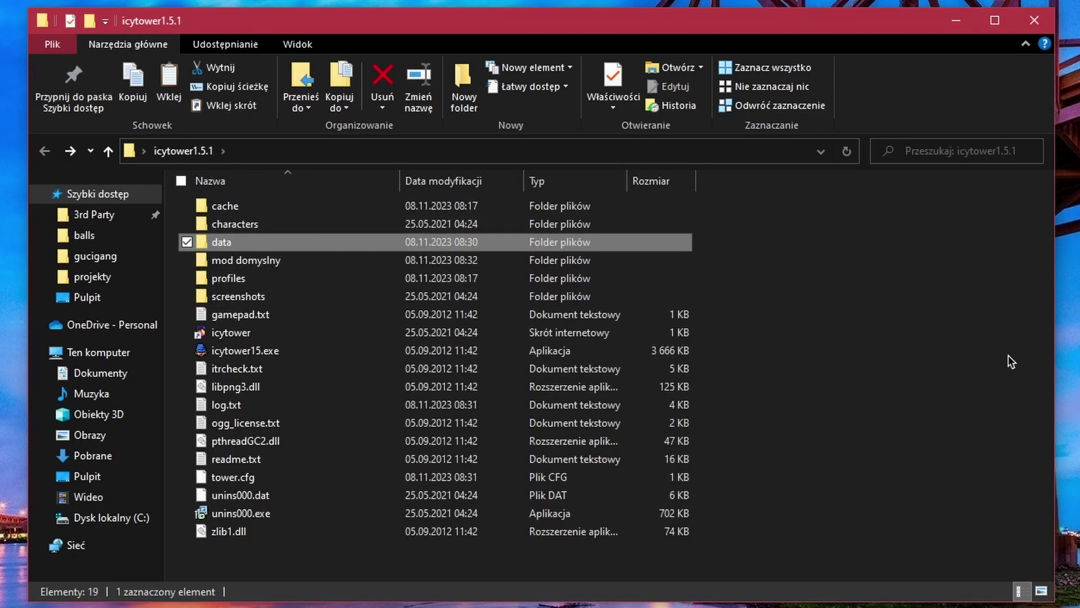
pyautogui.rightClick(839, 297)
pyautogui.moveTo(878, 497)
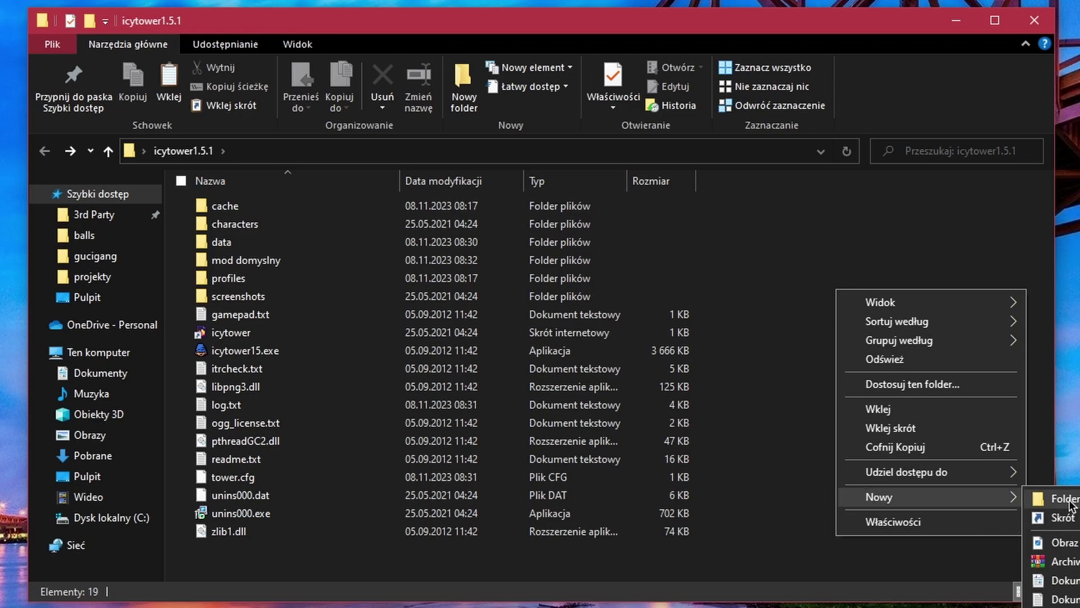
pyautogui.click(1047, 498)
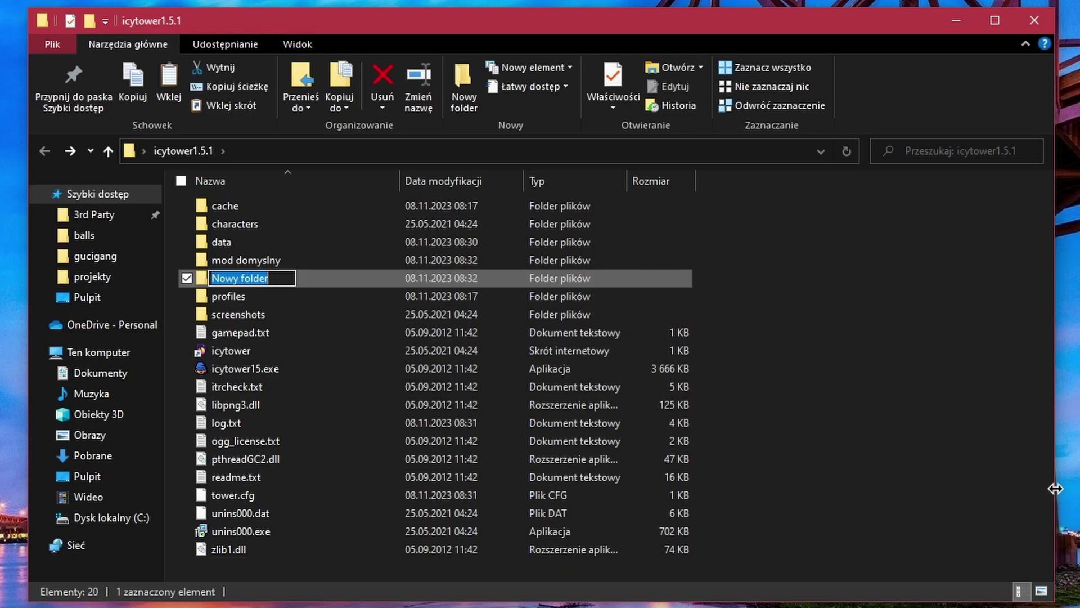
pyautogui.write('moj zajebisty kolorwy')
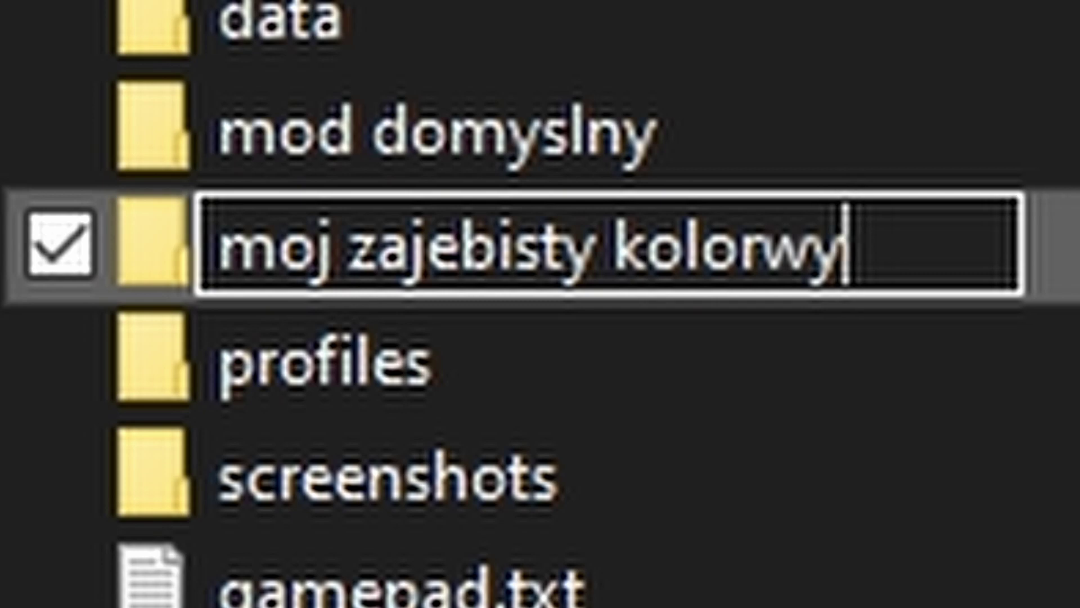
pyautogui.press('BackSpace')
pyautogui.press('BackSpace')
pyautogui.write('oro')
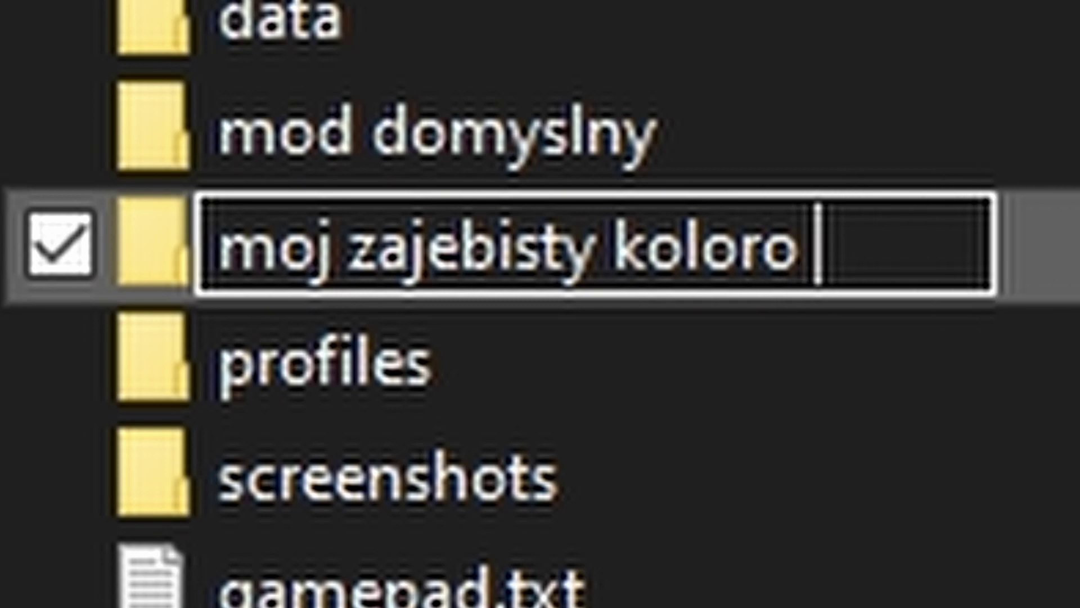
pyautogui.press('BackSpace')
pyautogui.write('wy mod')
pyautogui.press('Return')
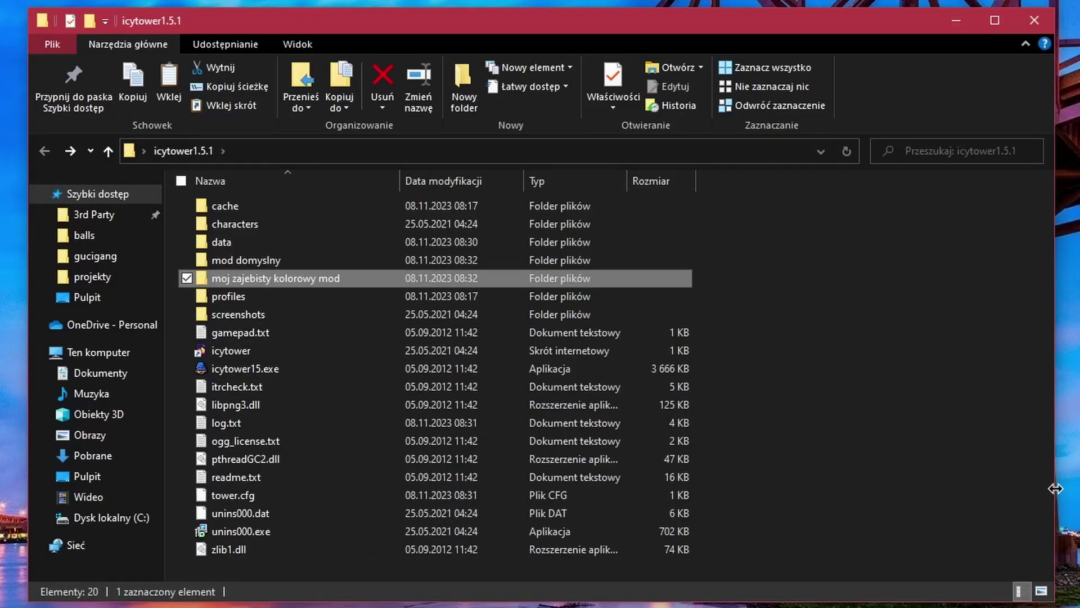
# Paste data.dat into the new mod folder and go back to icytower1.5.1.
pyautogui.press('Return')
pyautogui.rightClick(572, 312)
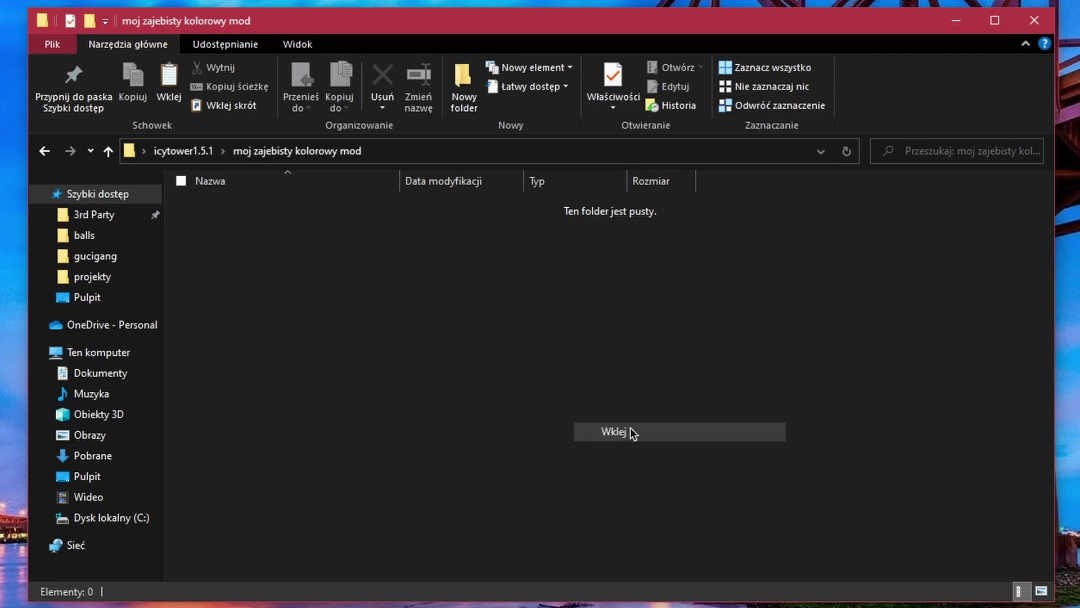
pyautogui.click(625, 429)
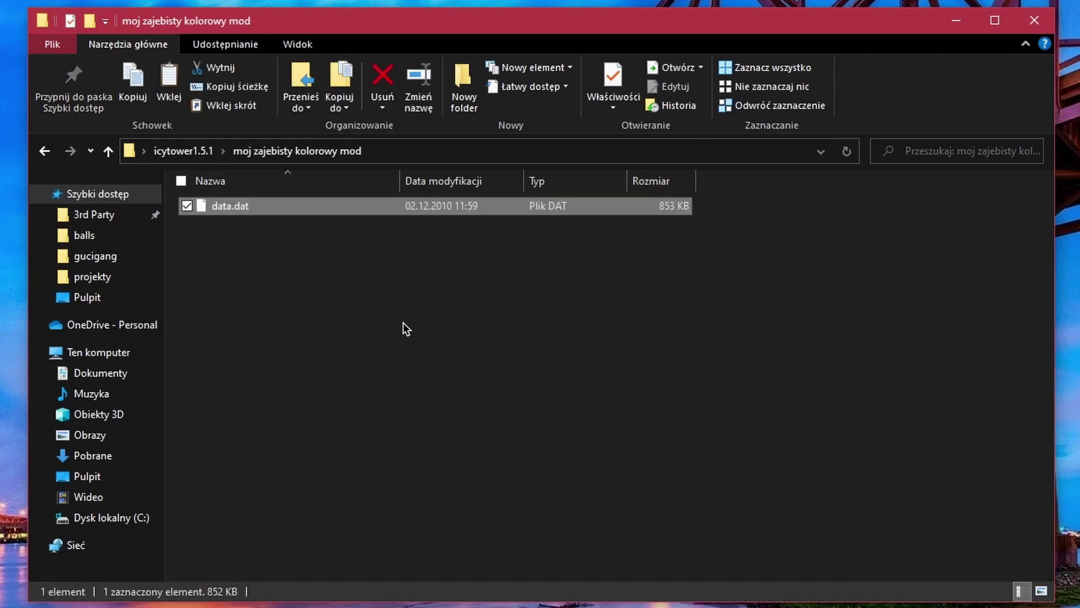
pyautogui.press('BackSpace')
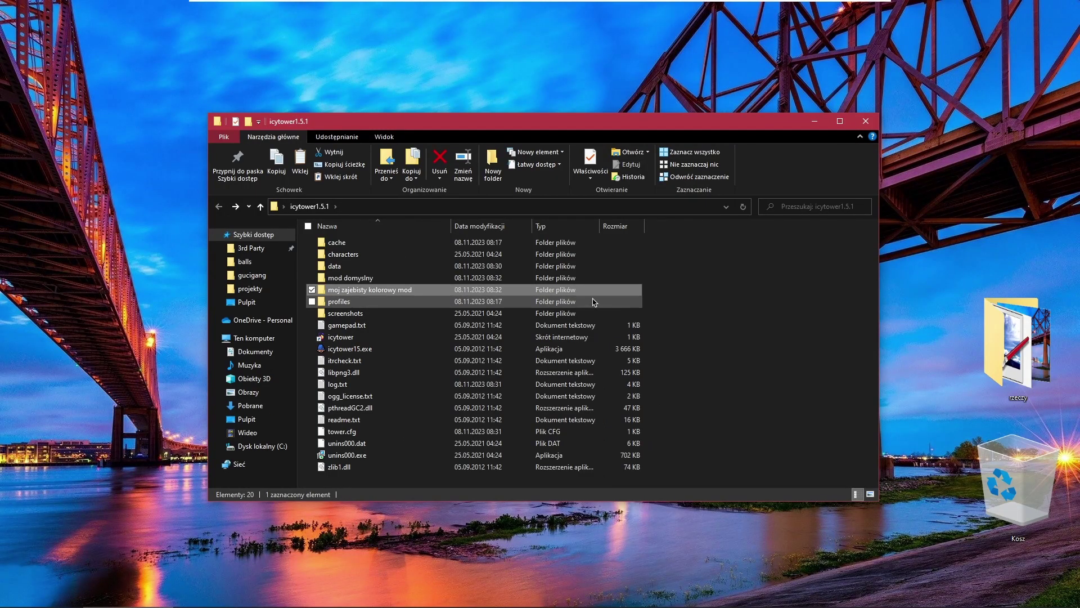
# Open the grabber folder and drag allegro.cfg into the Recycle Bin.
pyautogui.click(865, 121)
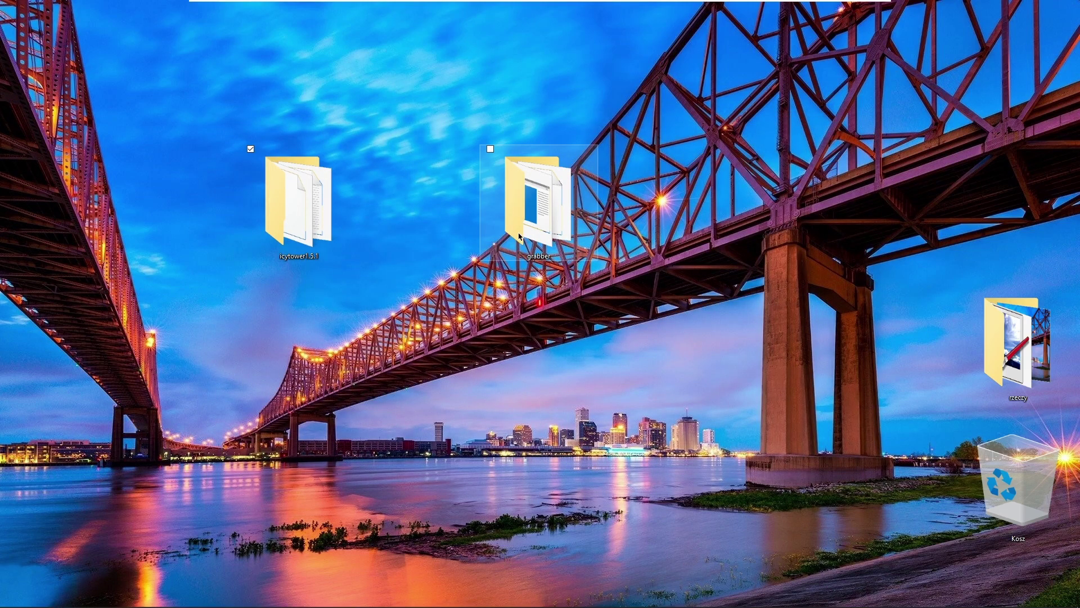
pyautogui.doubleClick(536, 199)
pyautogui.moveTo(349, 375); pyautogui.dragTo(326, 237)
pyautogui.moveTo(336, 254); pyautogui.dragTo(1039, 510)
# Empty the Recycle Bin with Opróżnij kosz, confirming the permanent deletion.
pyautogui.rightClick(1039, 510)
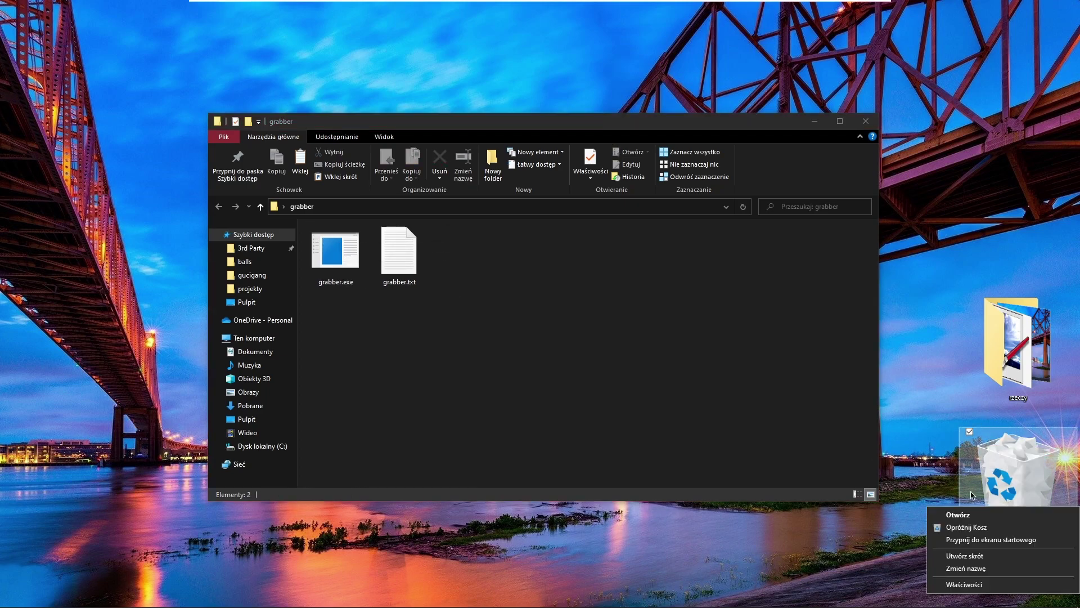
pyautogui.click(984, 523)
pyautogui.press('Return')
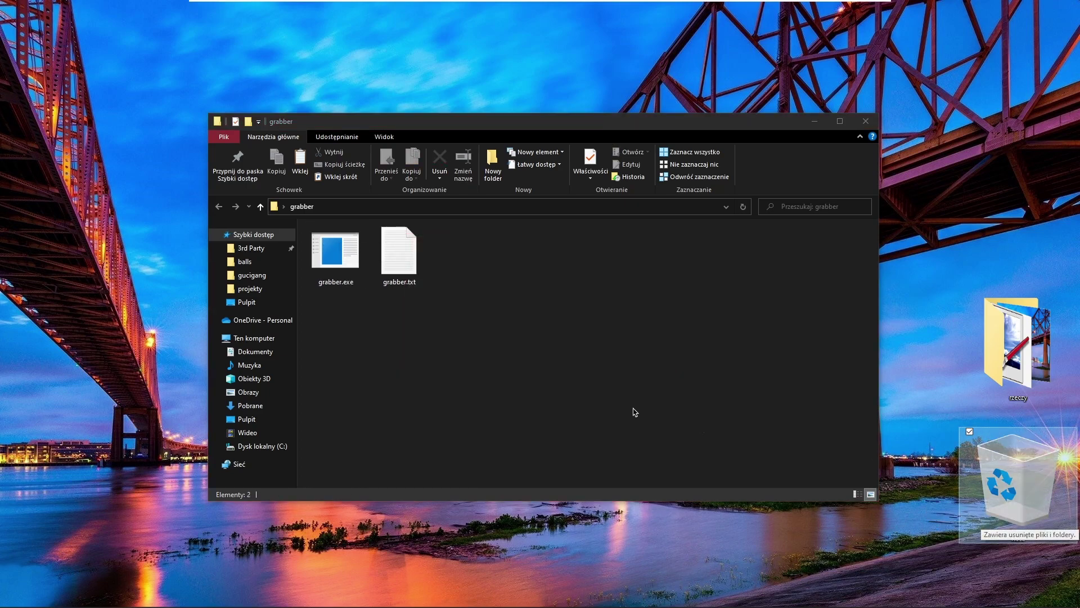
pyautogui.moveTo(471, 313); pyautogui.dragTo(388, 293)
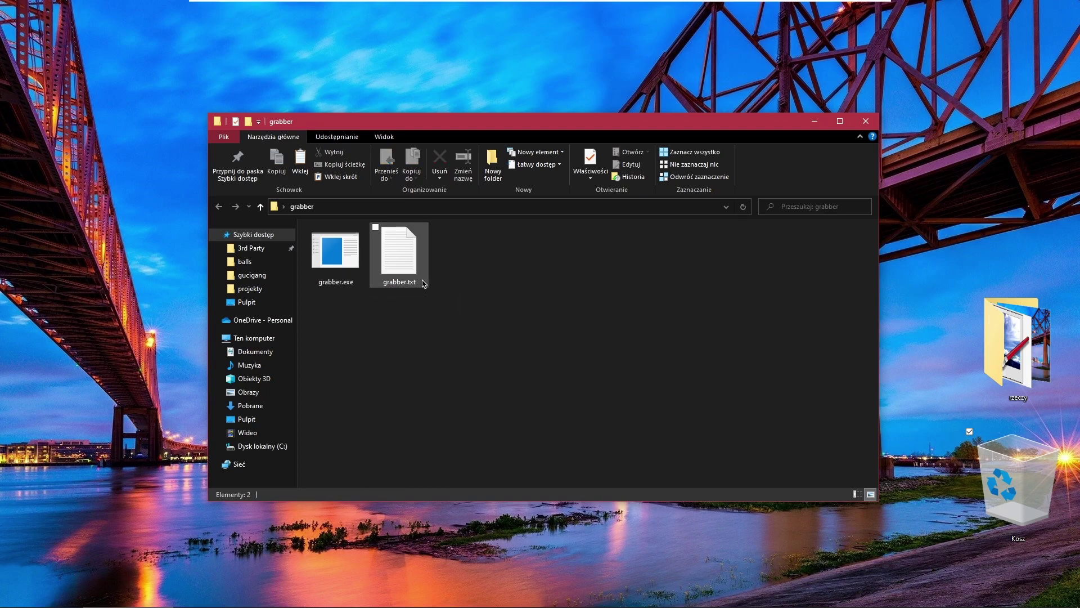
# Start grabber.exe, close the grabber folder window, and move the grabber to the upper right.
pyautogui.doubleClick(336, 253)
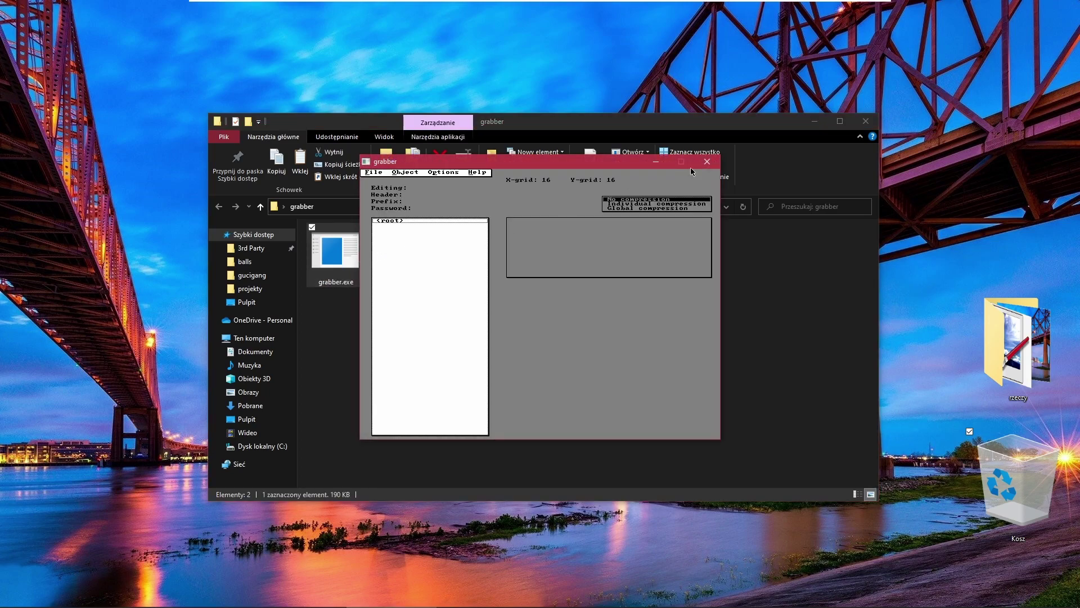
pyautogui.click(866, 121)
pyautogui.moveTo(539, 162); pyautogui.dragTo(787, 146)
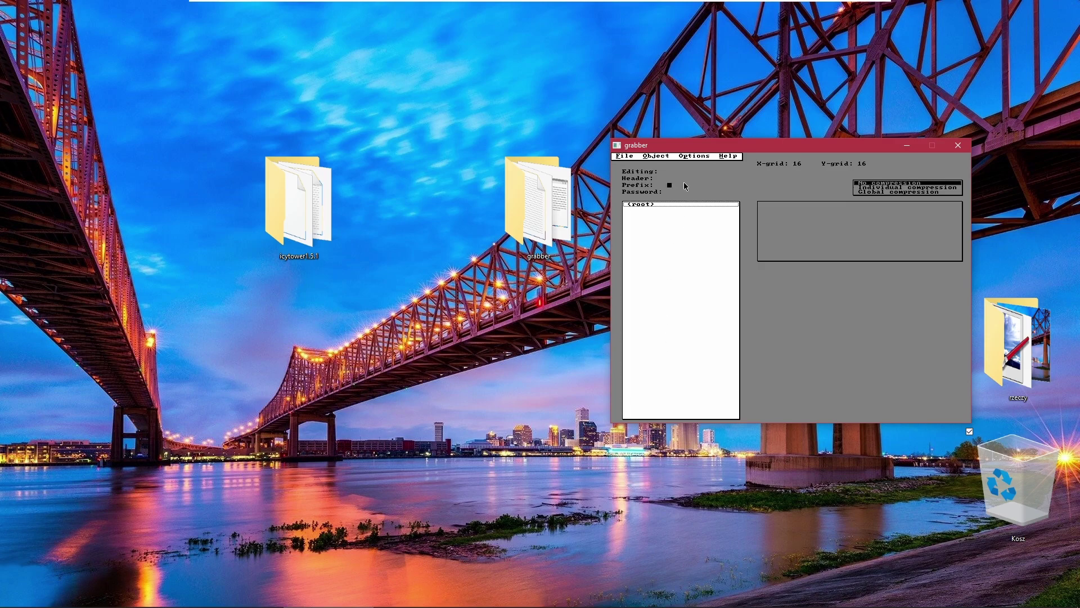
# Choose File > Load and browse from C: through Users to the Desktop.
pyautogui.click(627, 162)
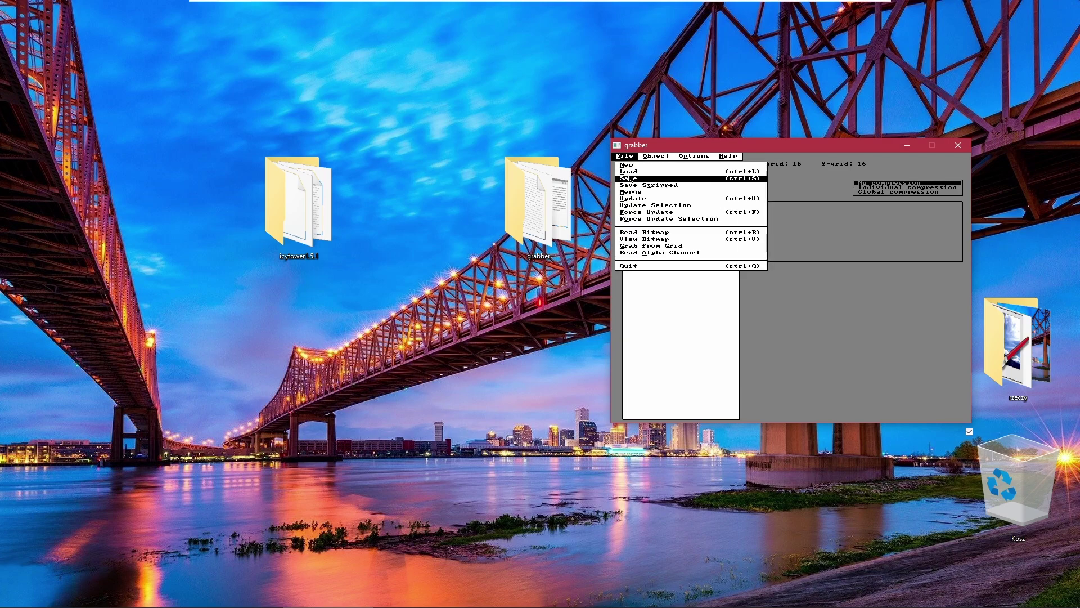
pyautogui.click(630, 172)
pyautogui.doubleClick(907, 228)
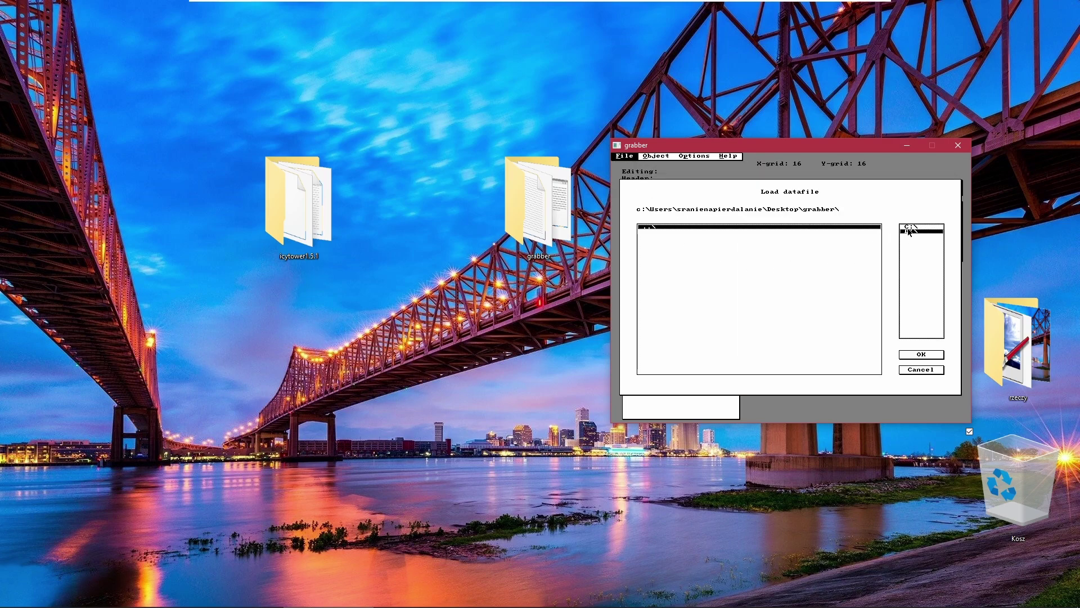
pyautogui.doubleClick(657, 281)
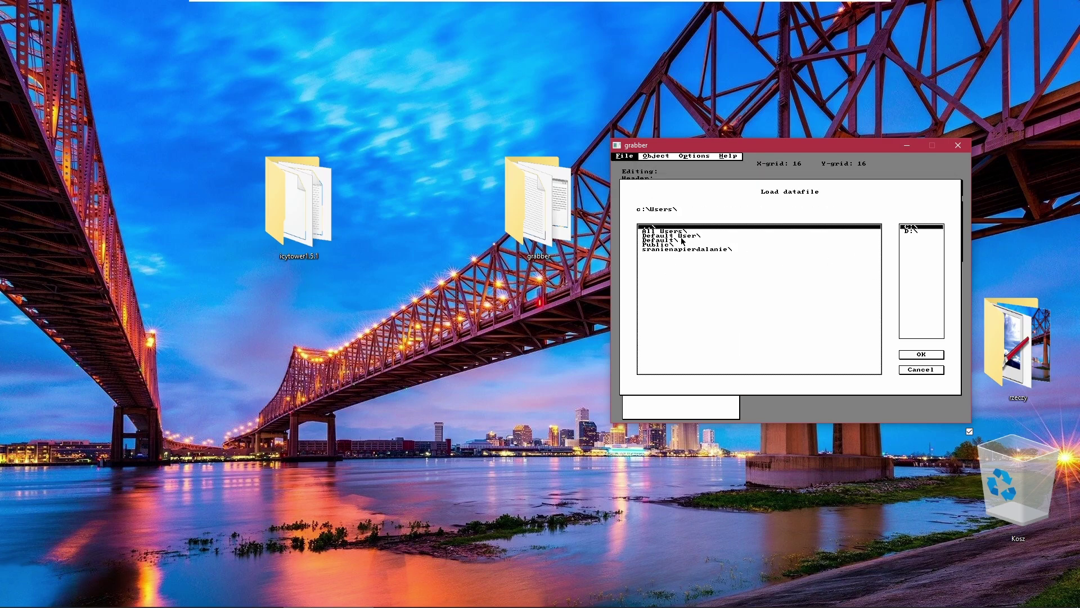
pyautogui.click(659, 249)
pyautogui.doubleClick(659, 252)
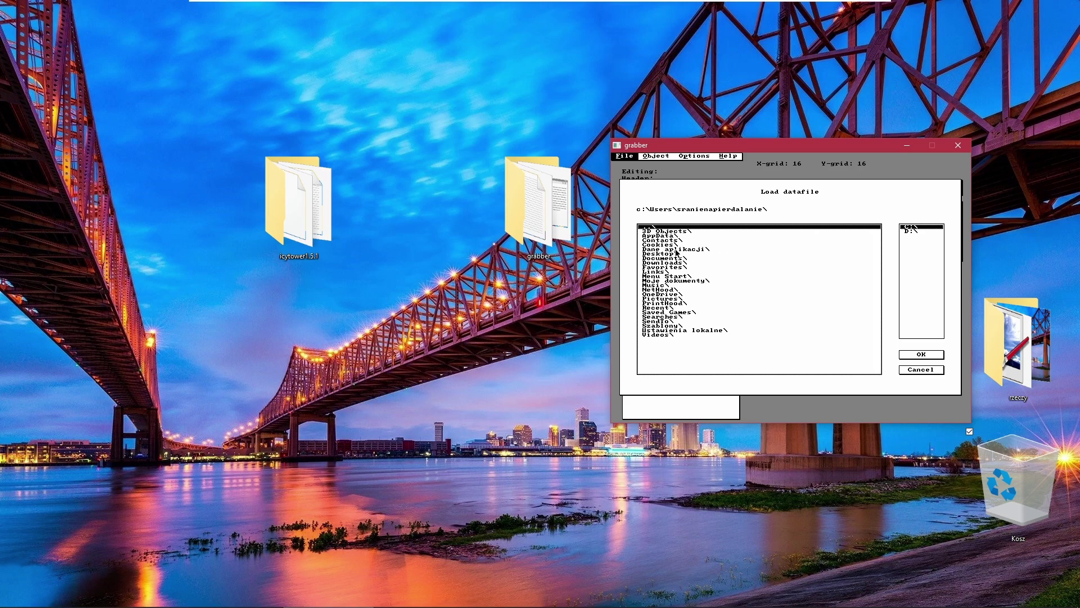
pyautogui.doubleClick(675, 253)
# Go into icytower1.5.1's 'moj zajebisty kolorowy mod' folder and load its data.dat.
pyautogui.click(671, 237)
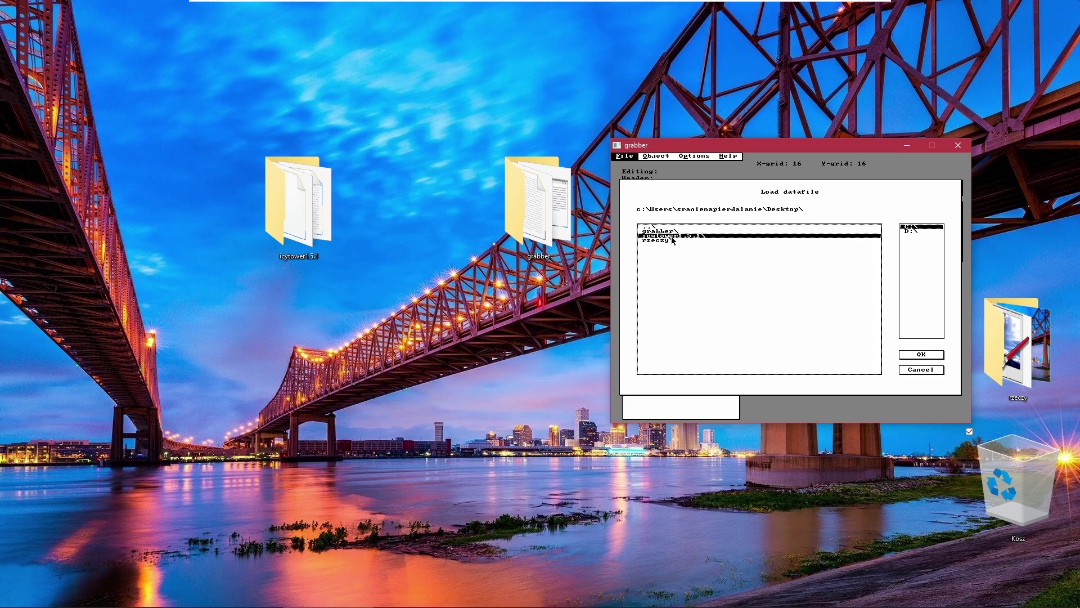
pyautogui.doubleClick(672, 237)
pyautogui.click(667, 237)
pyautogui.doubleClick(667, 237)
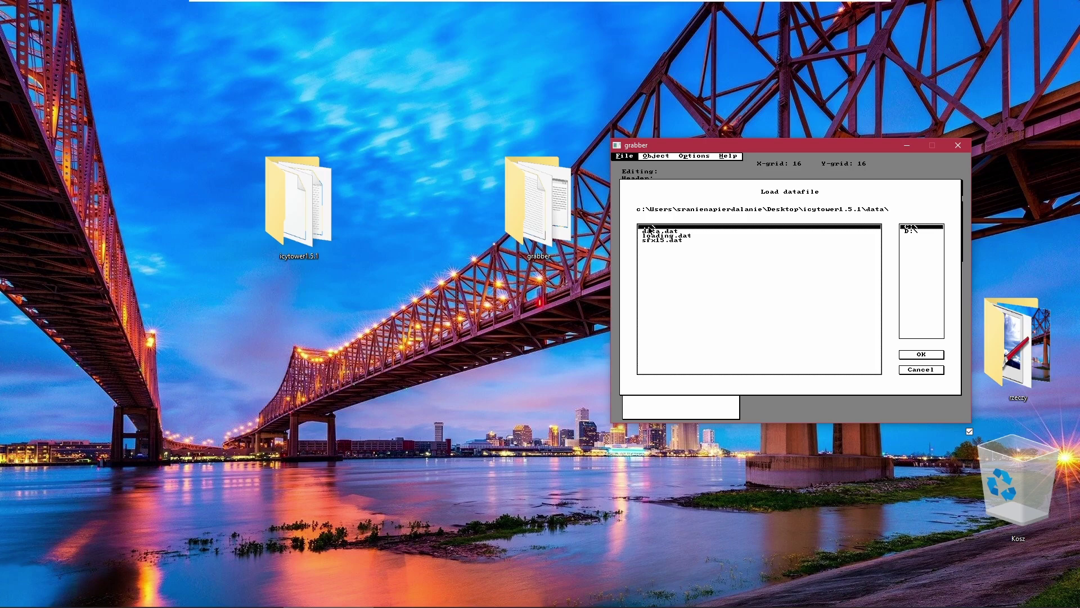
pyautogui.doubleClick(651, 227)
pyautogui.click(684, 249)
pyautogui.doubleClick(684, 251)
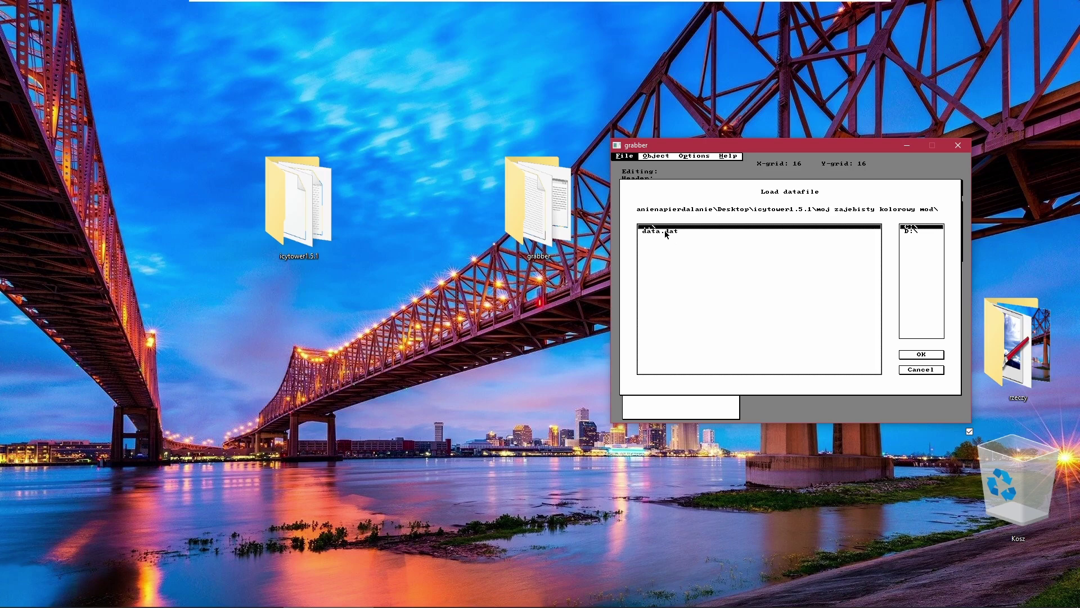
pyautogui.doubleClick(664, 232)
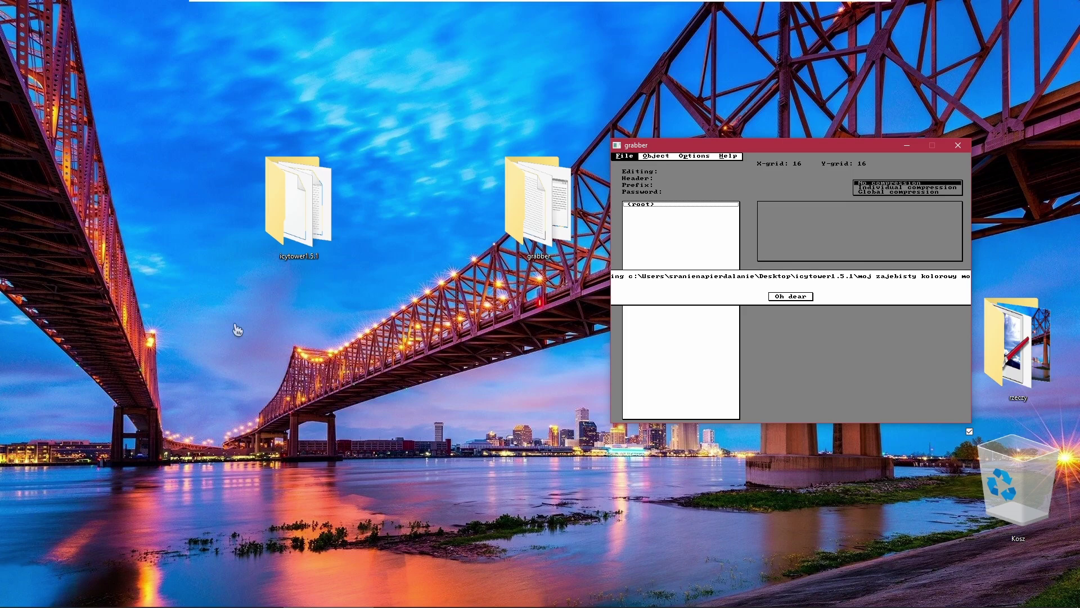
# Dismiss the error, enter the datafile password, and choose File > Load again.
pyautogui.click(774, 300)
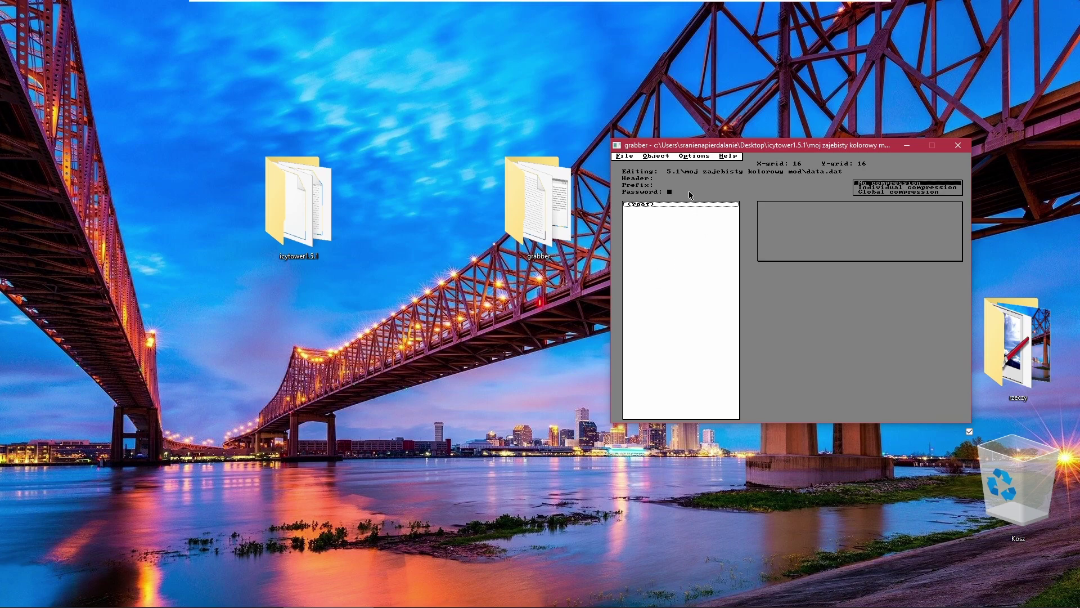
pyautogui.write('CHEESE')
pyautogui.click(709, 206)
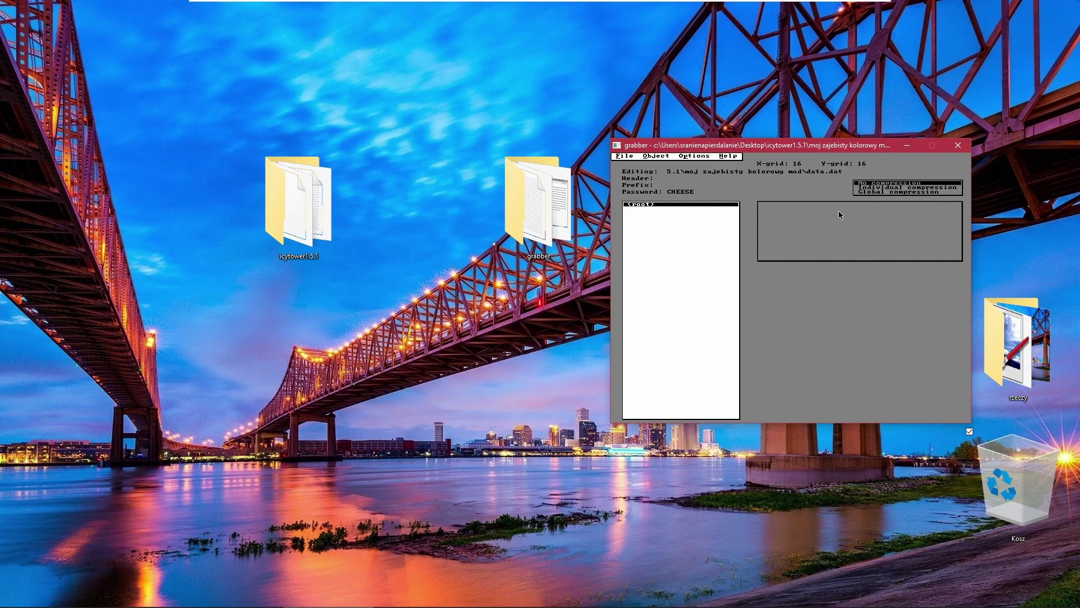
pyautogui.click(626, 157)
pyautogui.click(631, 172)
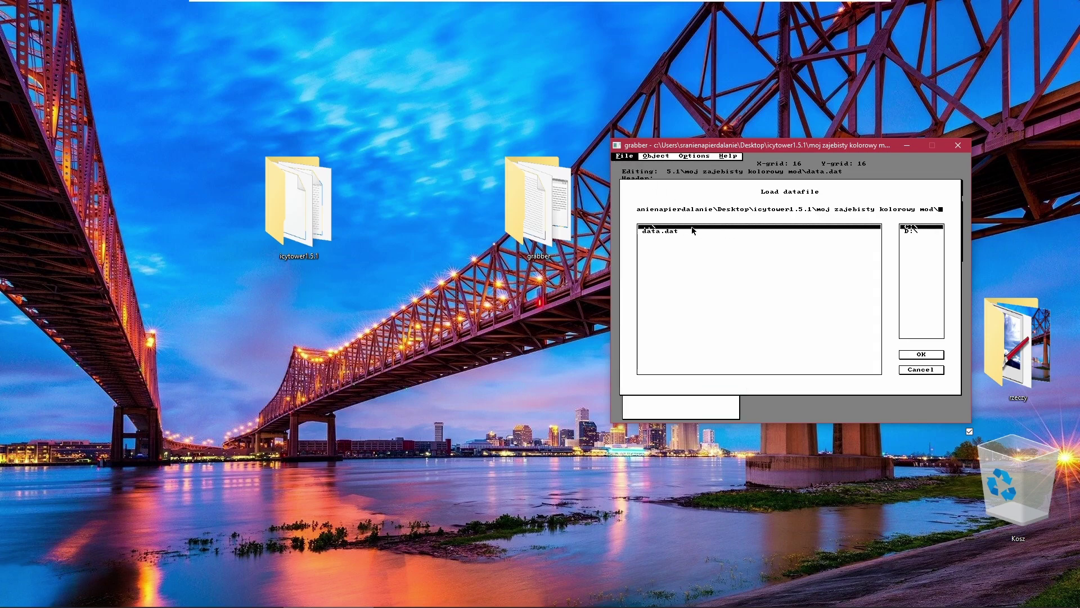
# Load data.dat from 'moj zajebisty kolorowy mod' without saving the empty datafile, then select AAAPAL.
pyautogui.doubleClick(763, 226)
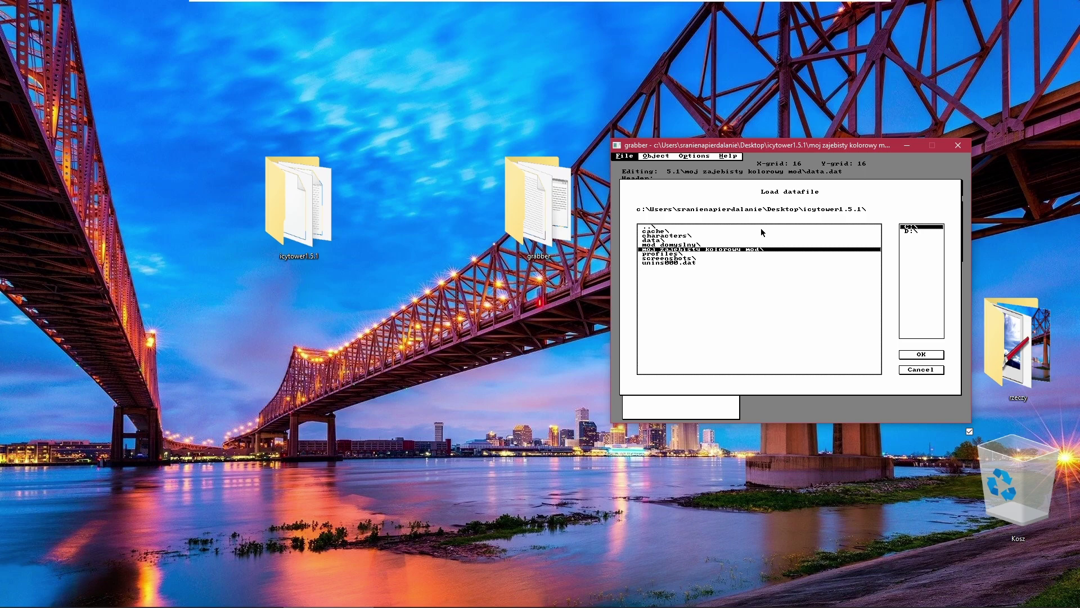
pyautogui.press('Up')
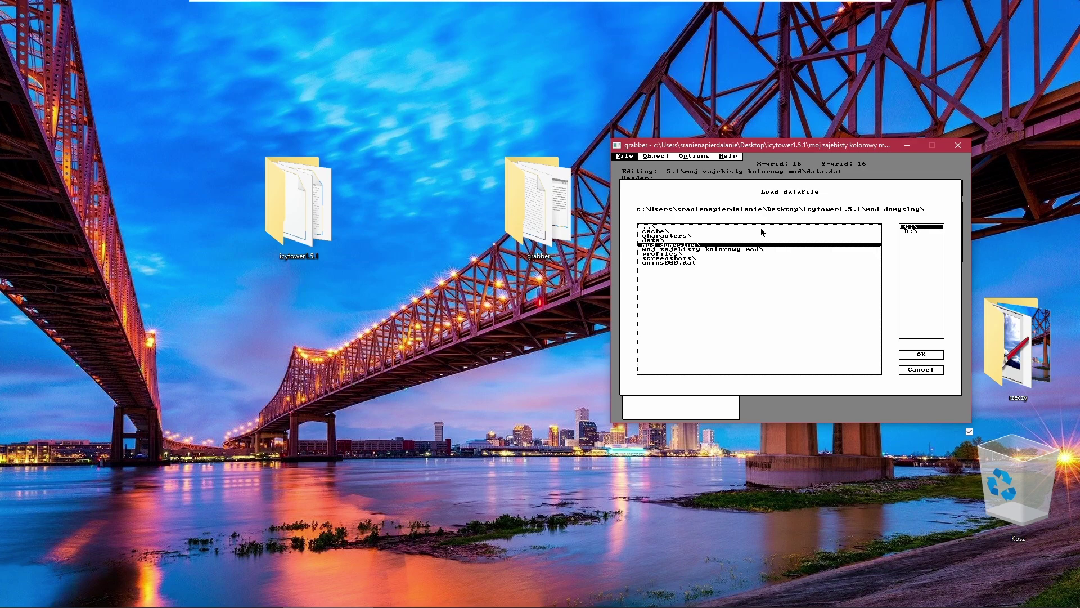
pyautogui.press('Down')
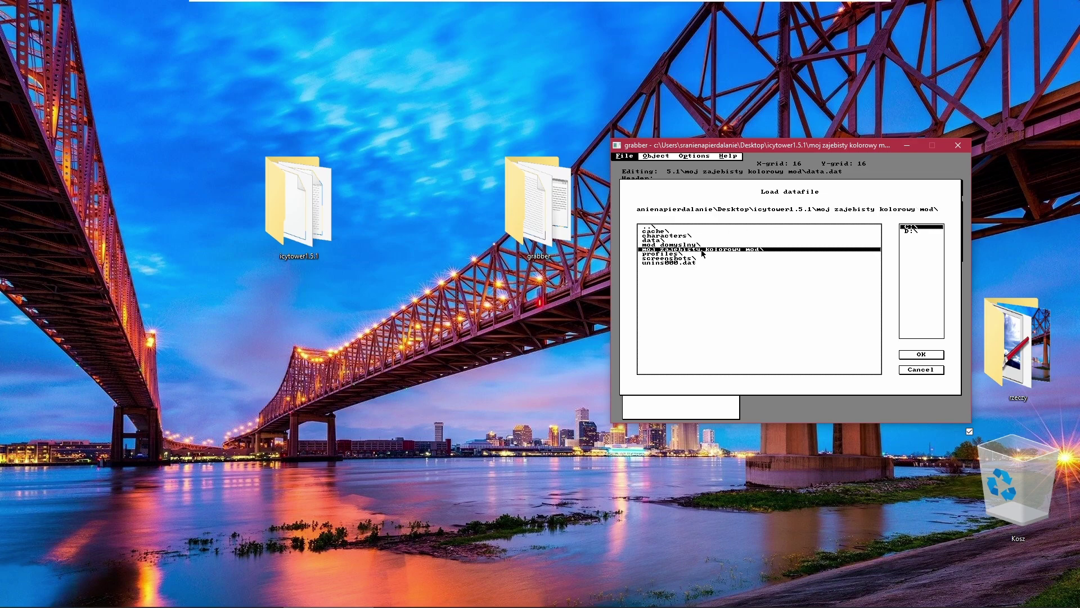
pyautogui.doubleClick(702, 250)
pyautogui.doubleClick(681, 232)
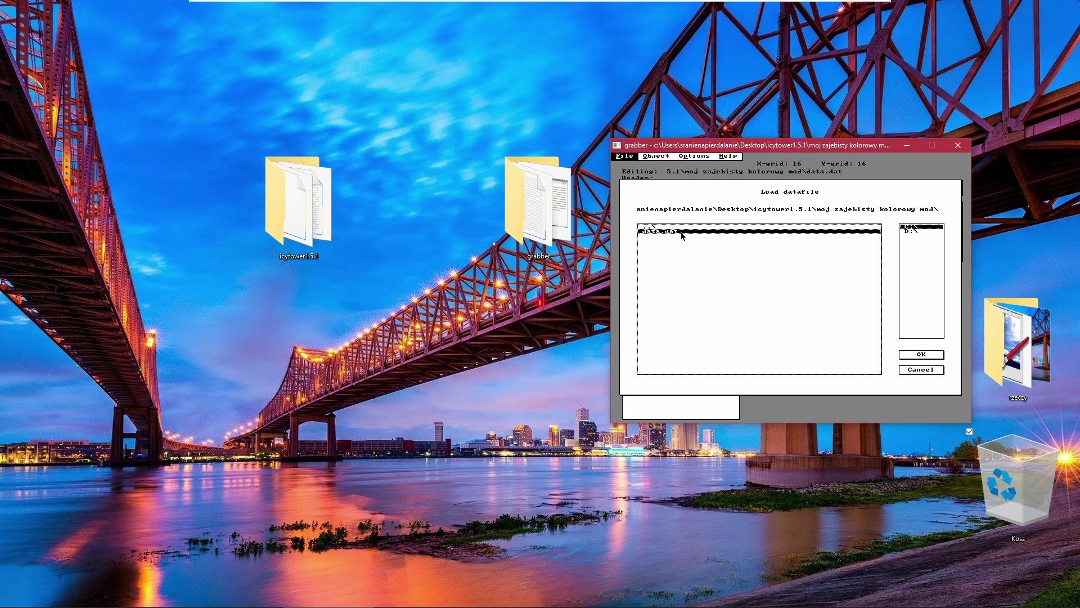
pyautogui.click(787, 296)
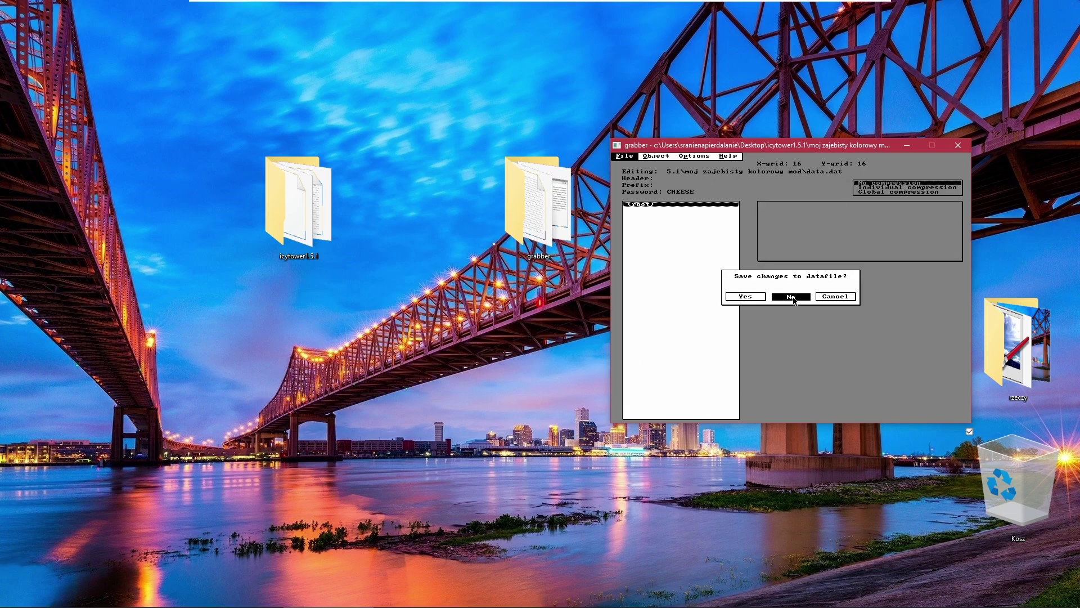
pyautogui.click(672, 209)
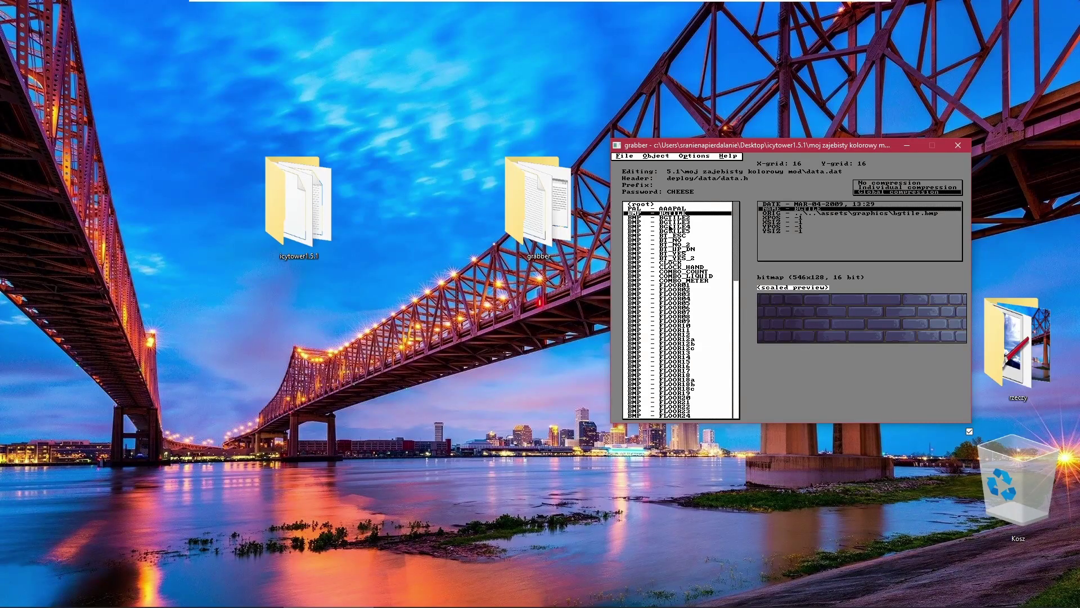
# Step through the bitmap entries with the arrow keys to preview BGTILE3.
pyautogui.press('Down')
pyautogui.press('Down')
pyautogui.press('Down')
pyautogui.press('Down')
pyautogui.press('Down')
pyautogui.press('Down')
pyautogui.press('Down')
pyautogui.press('Down')
pyautogui.press('Down')
pyautogui.press('Down')
pyautogui.press('Down')
pyautogui.press('Down')
pyautogui.press('Down')
pyautogui.press('Down')
pyautogui.press('Down')
pyautogui.press('Up')
pyautogui.press('Up')
pyautogui.press('Up')
pyautogui.press('Up')
pyautogui.press('Up')
pyautogui.press('Up')
pyautogui.press('Up')
pyautogui.press('Up')
pyautogui.press('Up')
pyautogui.press('Up')
pyautogui.press('Up')
pyautogui.press('Up')
pyautogui.press('Up')
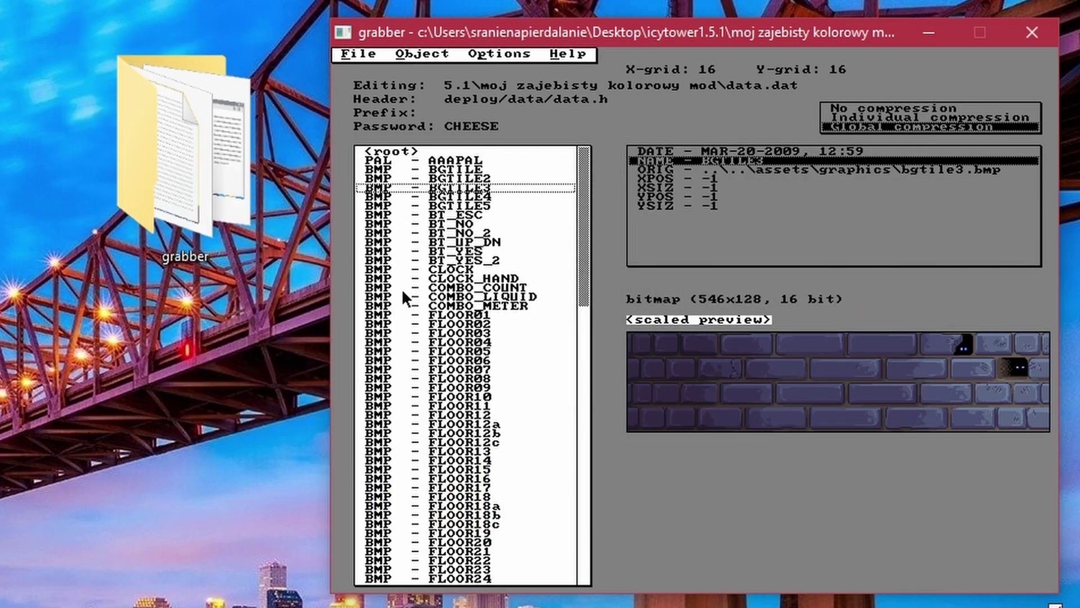
# Preview the BGTILE, BT_NO, FLOOR06, FLOOR17 and FLOOR14 bitmaps.
pyautogui.click(499, 188)
pyautogui.press('Up')
pyautogui.press('Up')
pyautogui.click(482, 225)
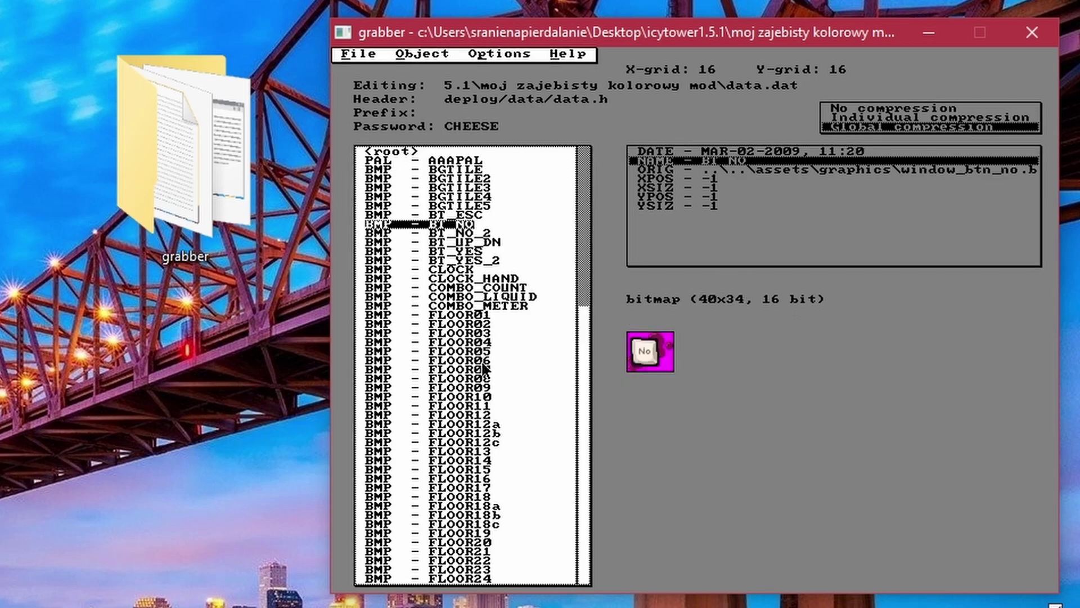
pyautogui.click(482, 362)
pyautogui.click(482, 486)
pyautogui.click(479, 460)
# Apply the AAAPAL palette, then select BGTILE and open its object menu.
pyautogui.click(466, 162)
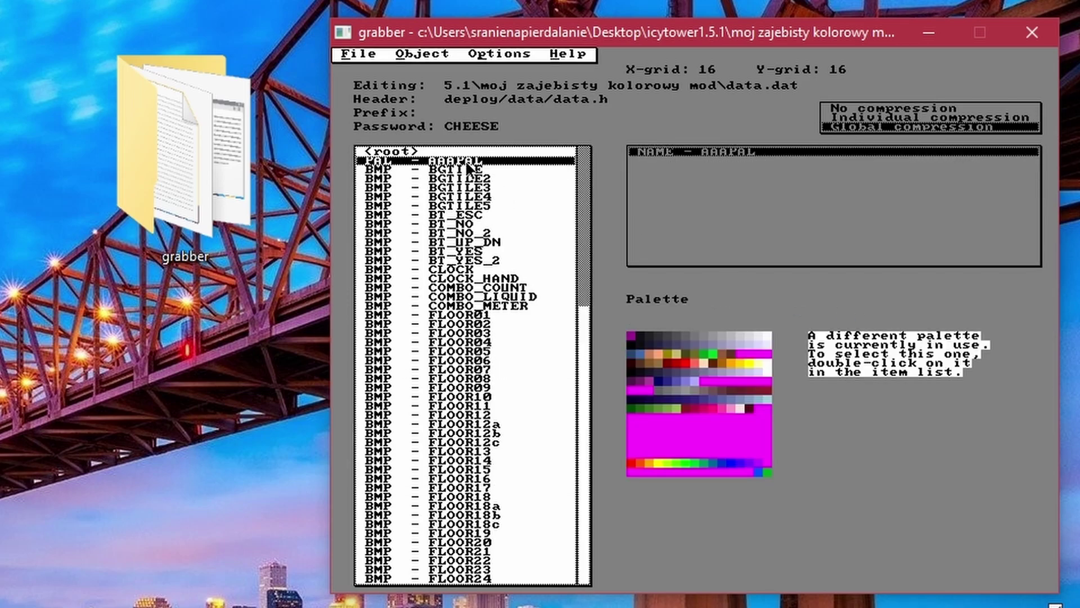
pyautogui.doubleClick(467, 163)
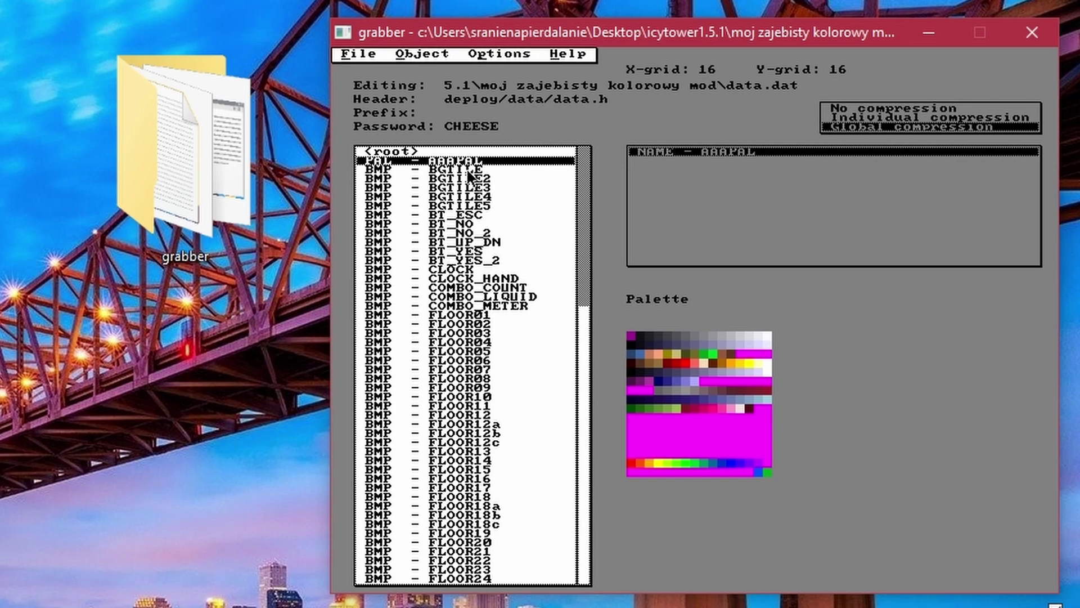
pyautogui.click(484, 169)
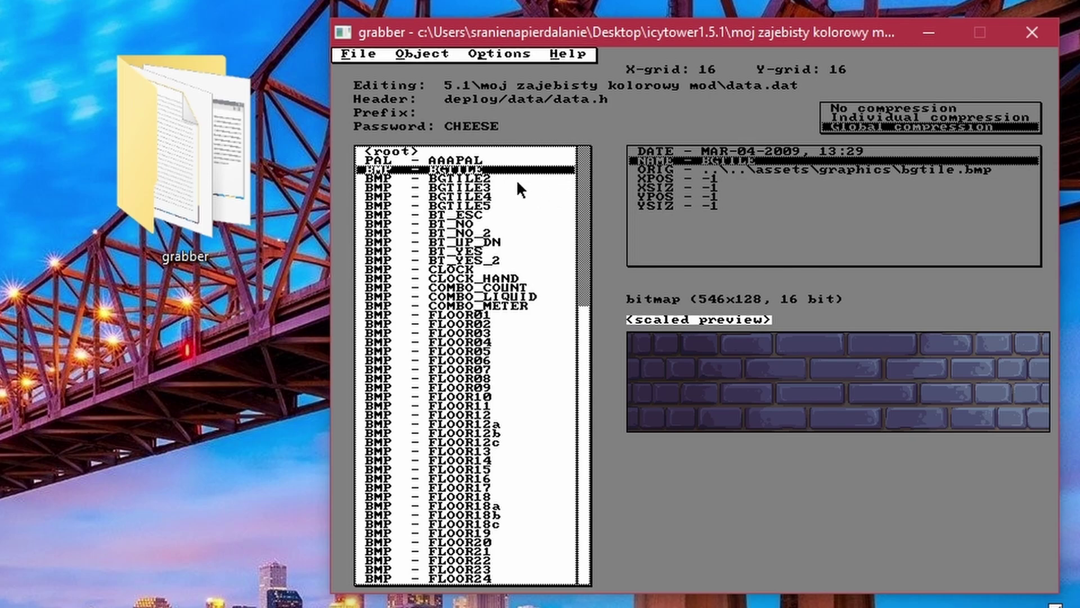
pyautogui.rightClick(463, 176)
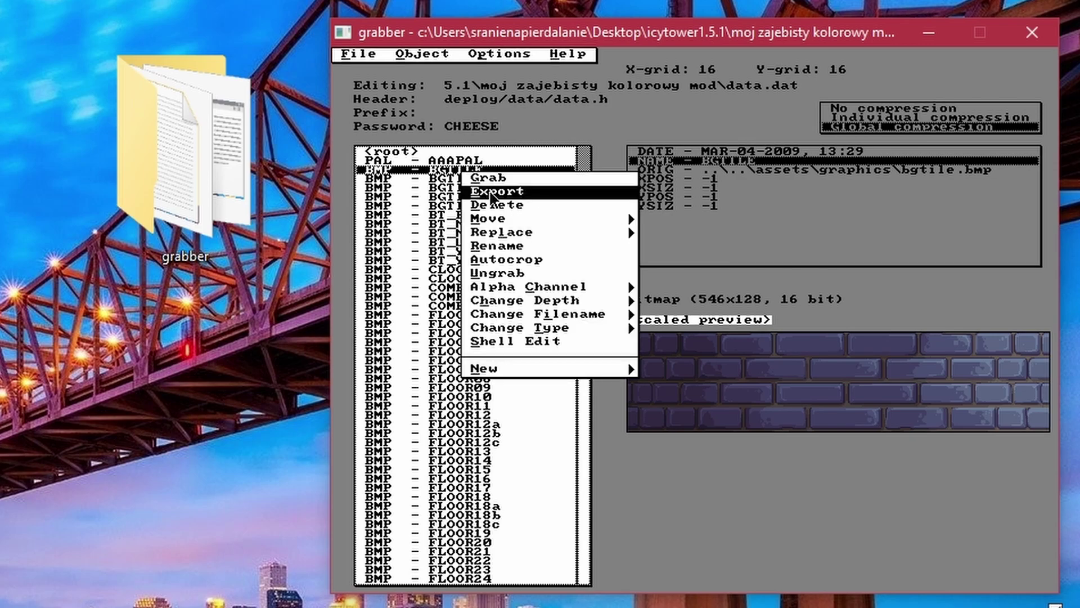
# Export the BGTILE bitmap to the Desktop folder as bgtile.bmp.
pyautogui.click(491, 194)
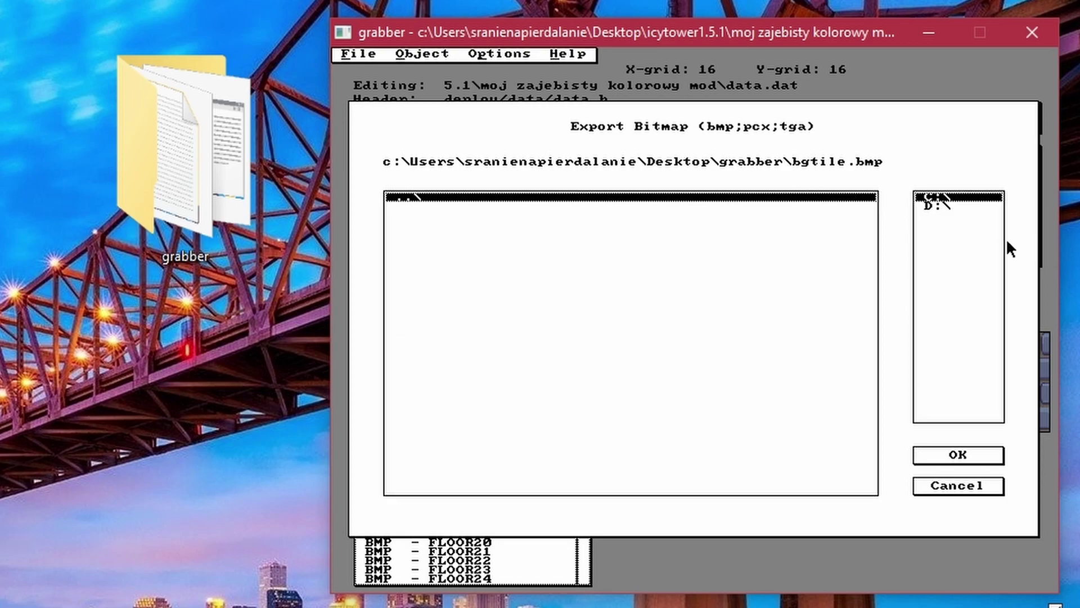
pyautogui.click(968, 263)
pyautogui.click(946, 198)
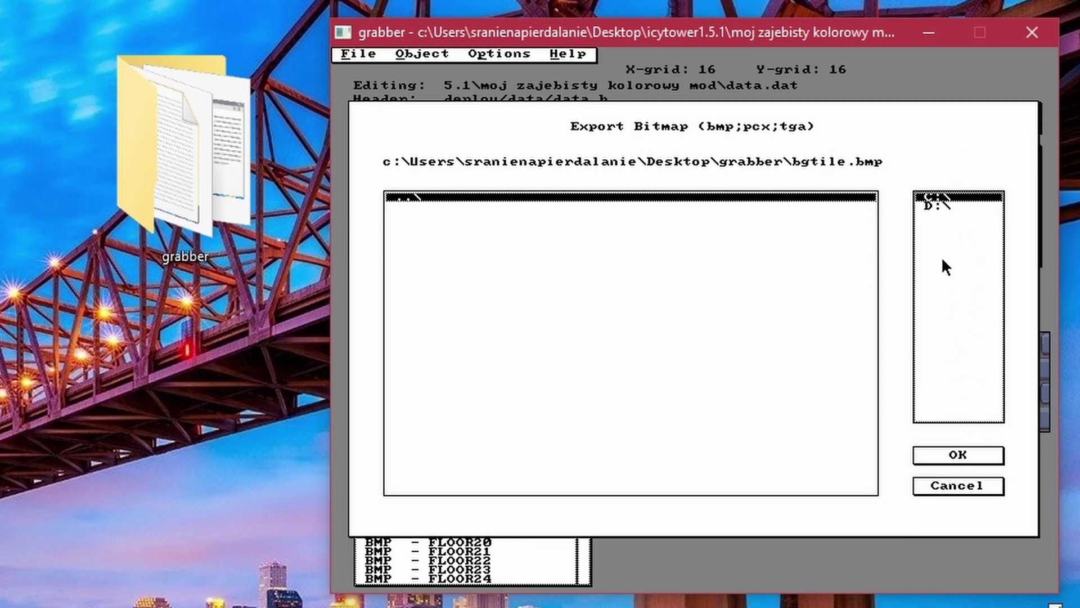
pyautogui.click(937, 204)
pyautogui.click(945, 197)
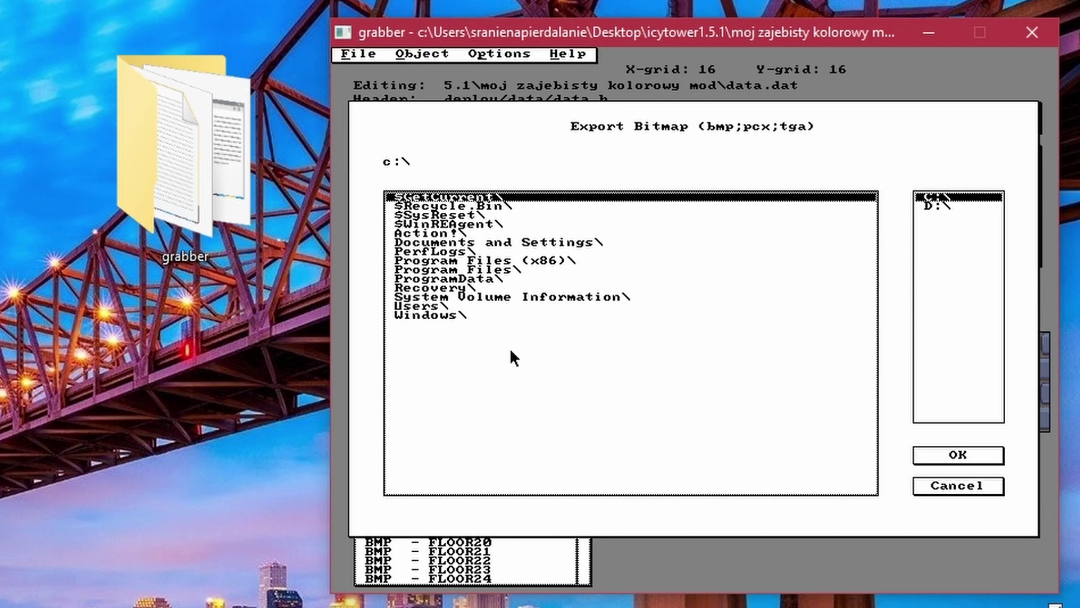
pyautogui.click(437, 308)
pyautogui.click(437, 308)
pyautogui.doubleClick(452, 243)
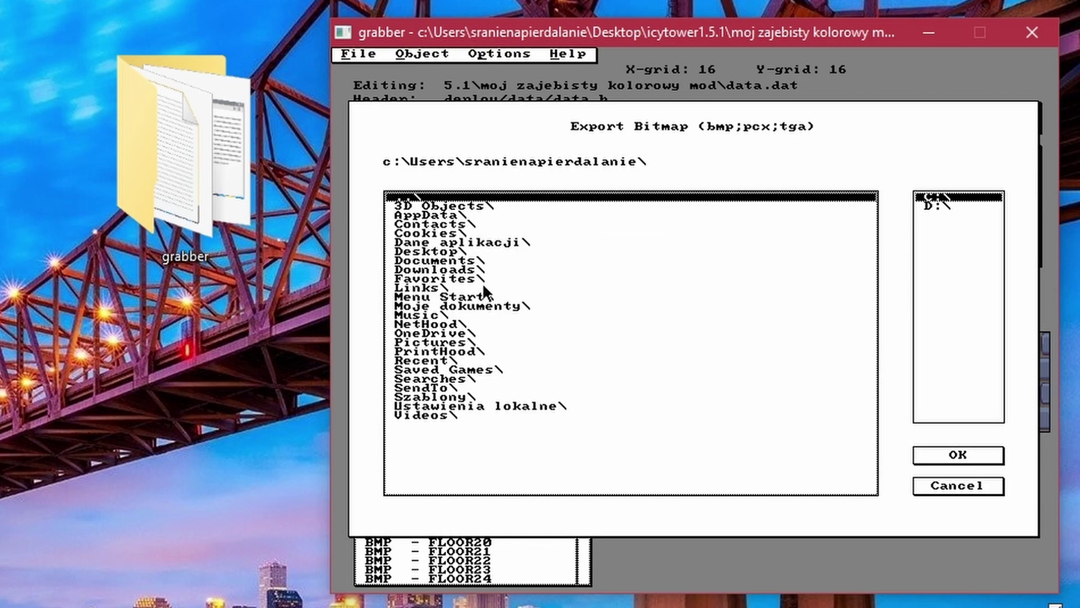
pyautogui.doubleClick(439, 251)
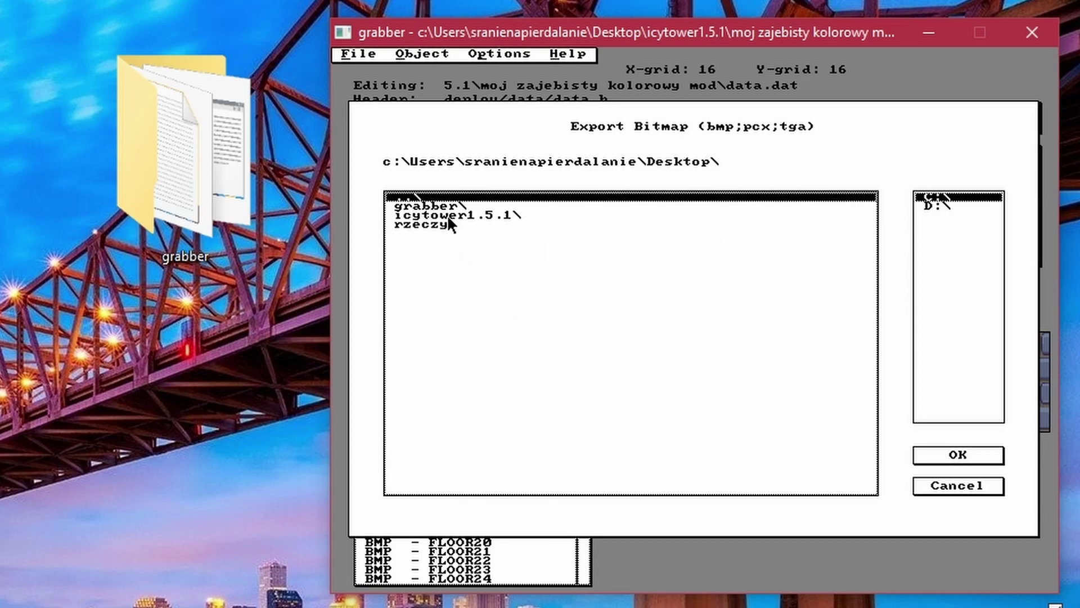
pyautogui.click(945, 457)
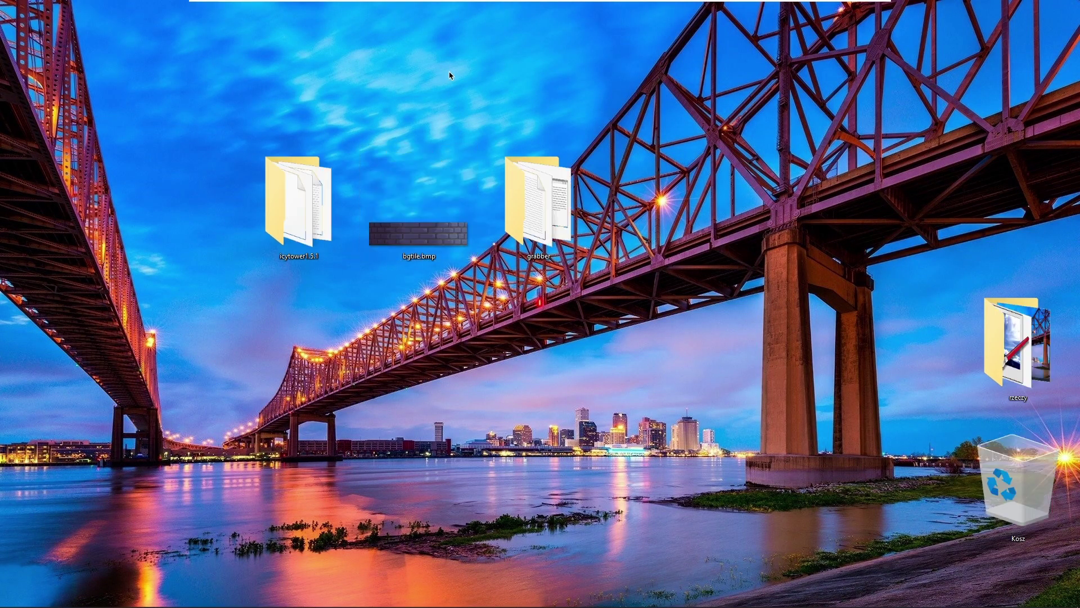
# Open the exported bgtile.bmp from the desktop in paint.net.
pyautogui.rightClick(409, 214)
pyautogui.moveTo(524, 382)
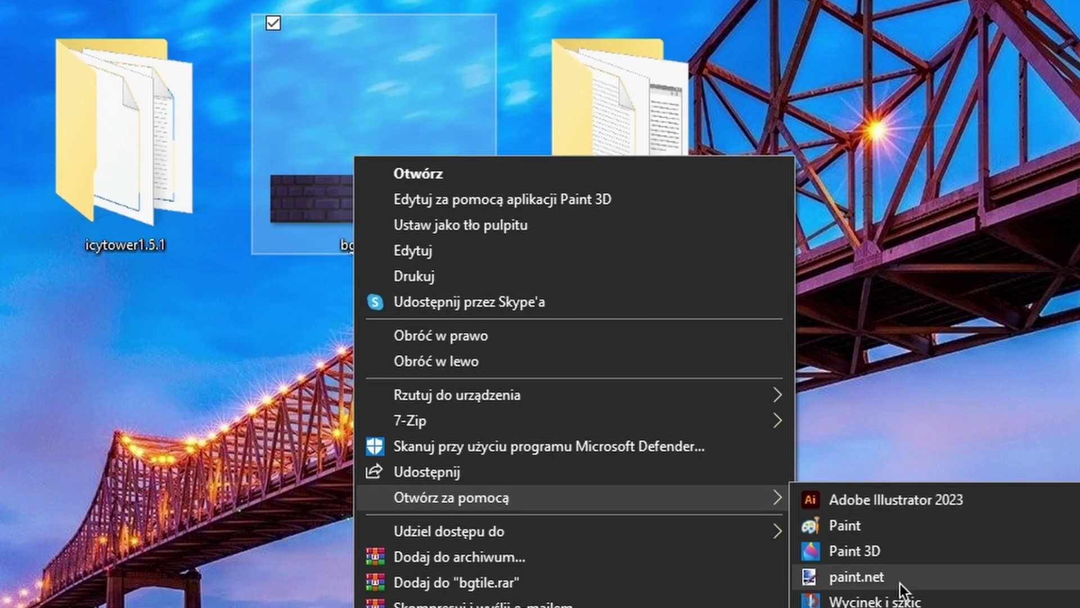
pyautogui.click(674, 421)
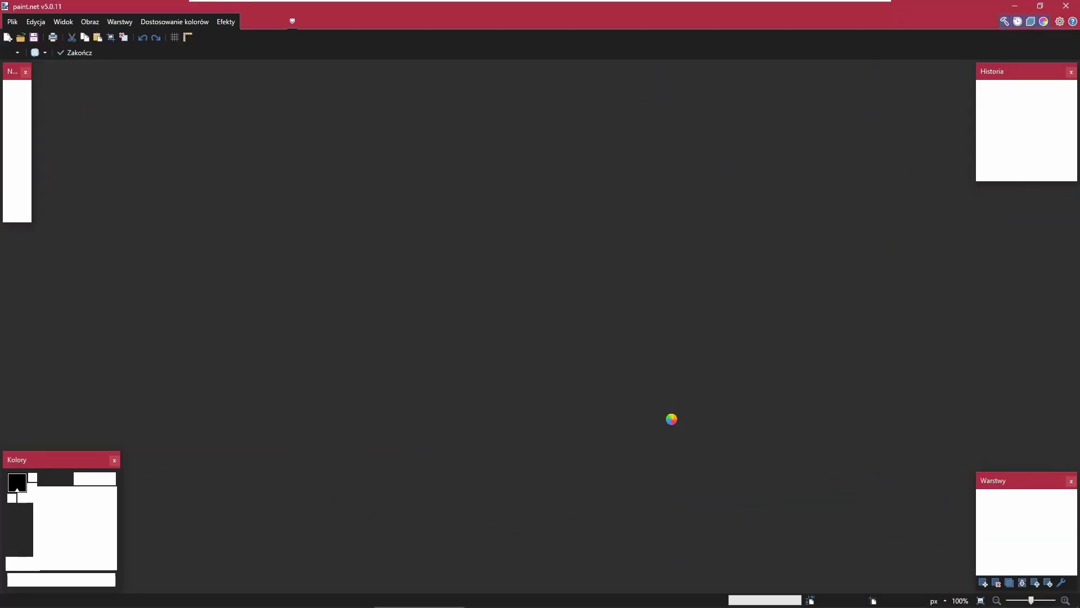
# Write two slanted red 'example' labels across the brick tile, then bring up Plik > Zapisz.
pyautogui.scroll(3, 689, 339)
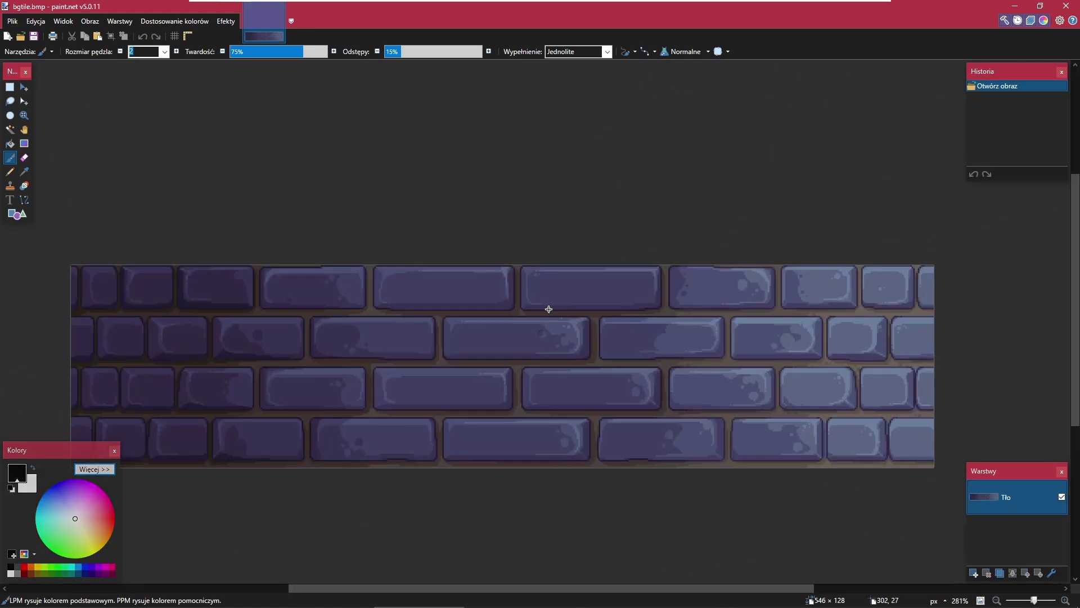
pyautogui.scroll(-2, 547, 306)
pyautogui.scroll(2, 514, 314)
pyautogui.scroll(-3, 426, 332)
pyautogui.scroll(4, 405, 339)
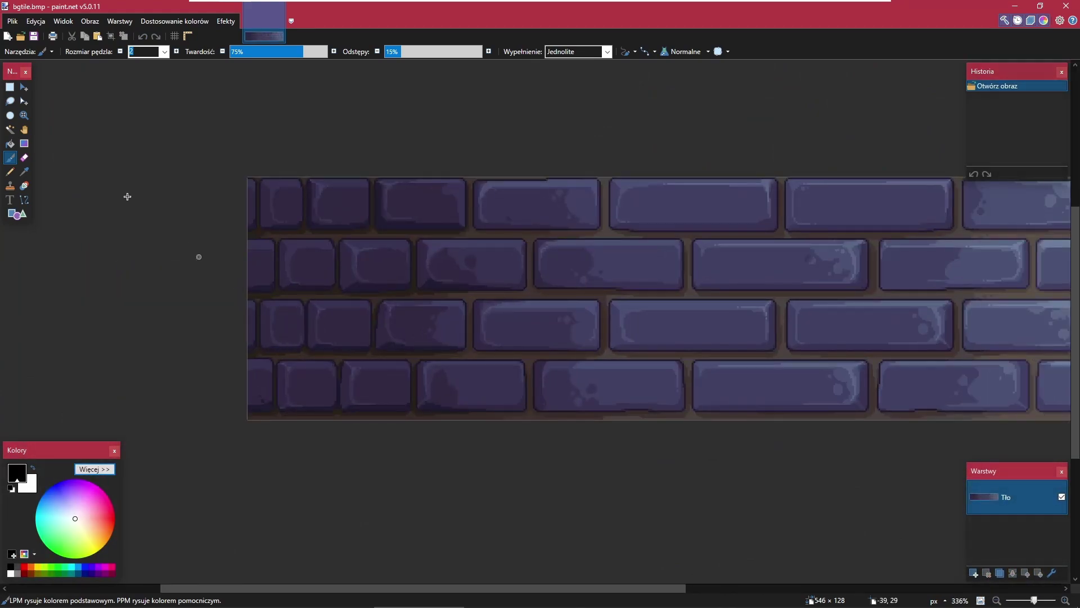
pyautogui.click(9, 200)
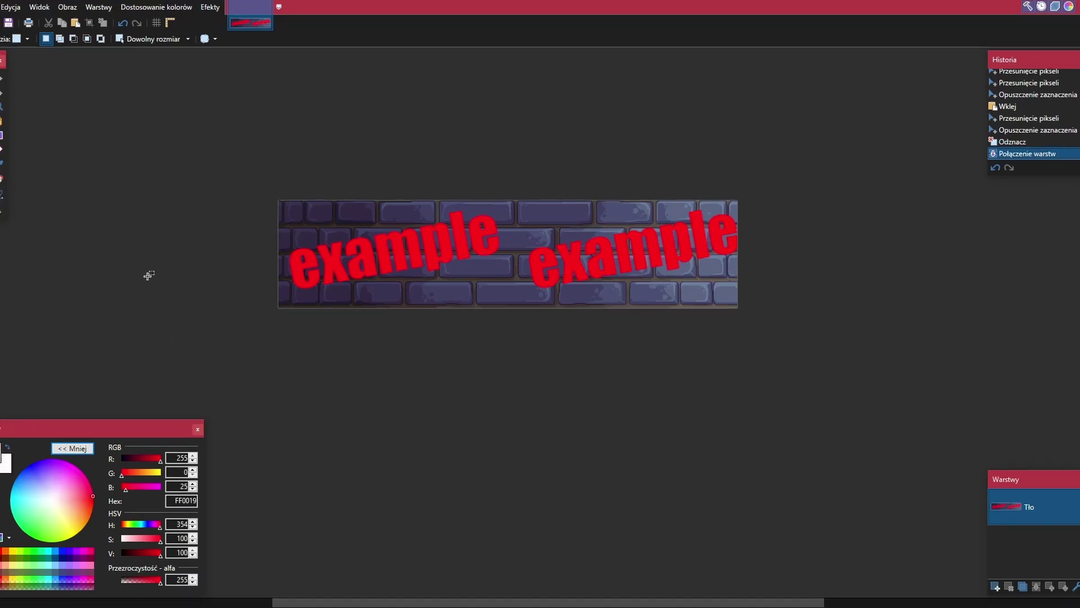
pyautogui.click(12, 20)
pyautogui.click(81, 88)
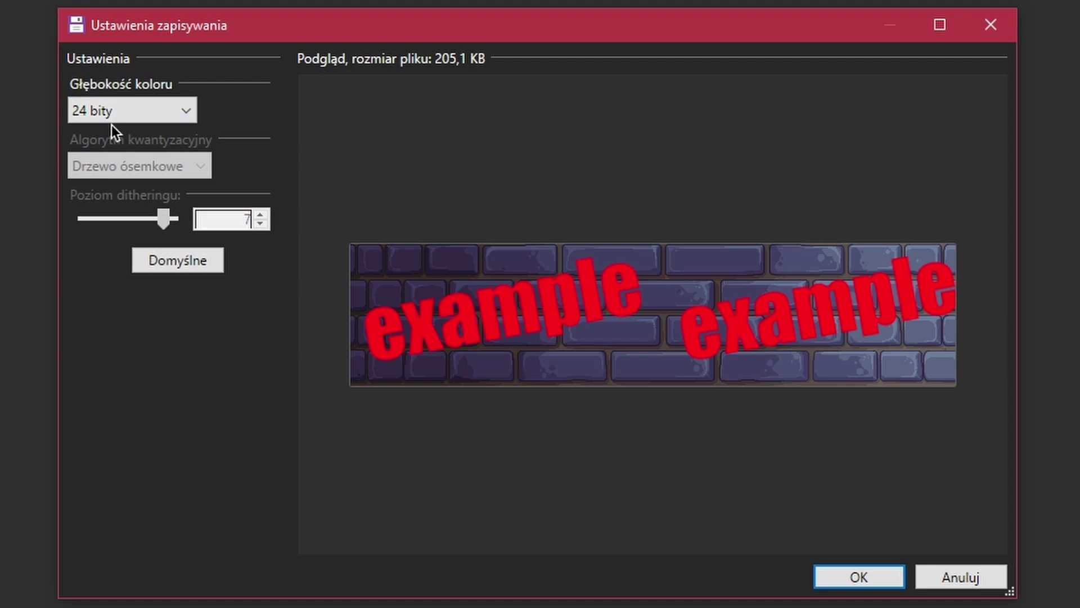
# Save bgtile.bmp with Głębokość koloru set back to 24 bity after trying 8 bitów.
pyautogui.click(131, 117)
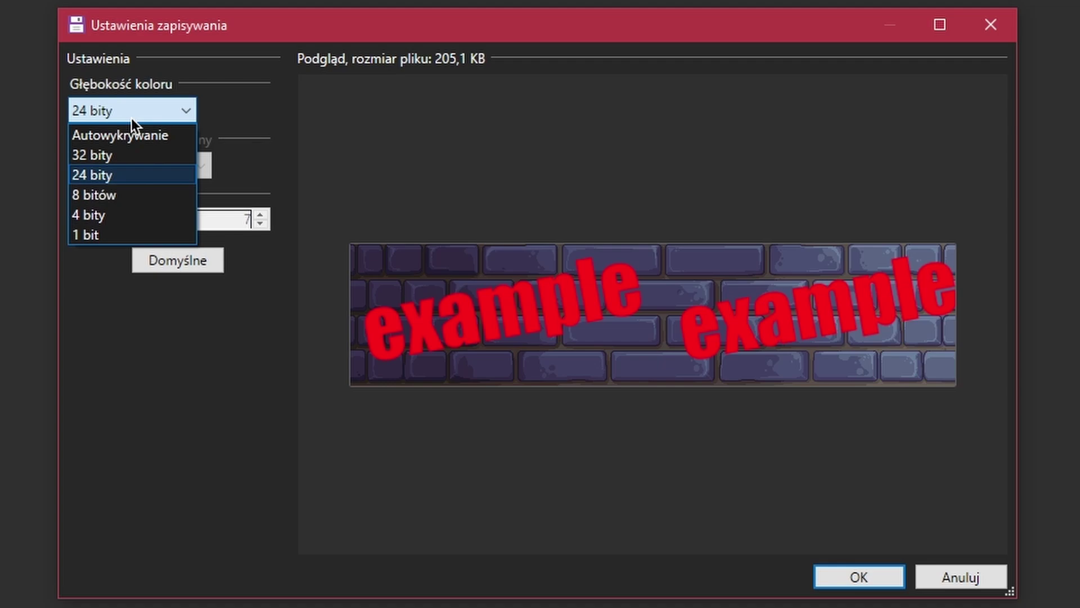
pyautogui.click(106, 175)
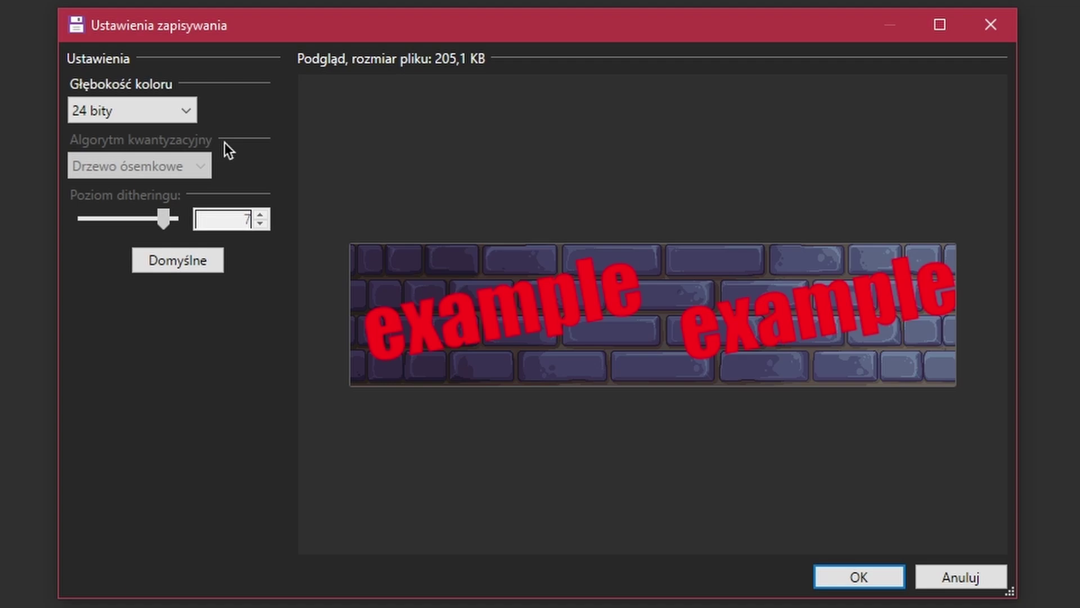
pyautogui.click(164, 120)
pyautogui.click(97, 194)
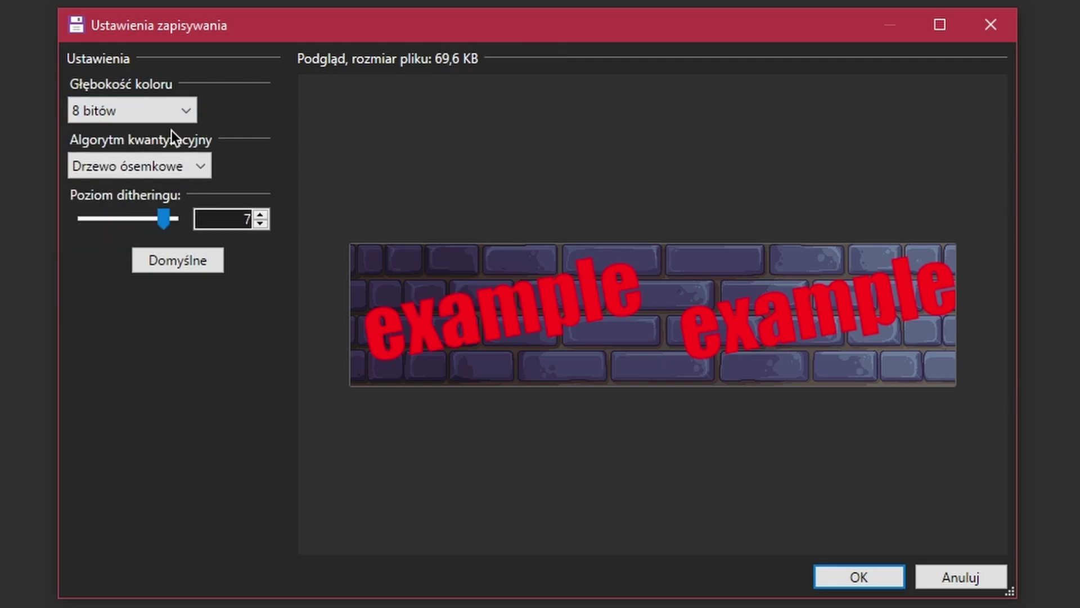
pyautogui.click(121, 116)
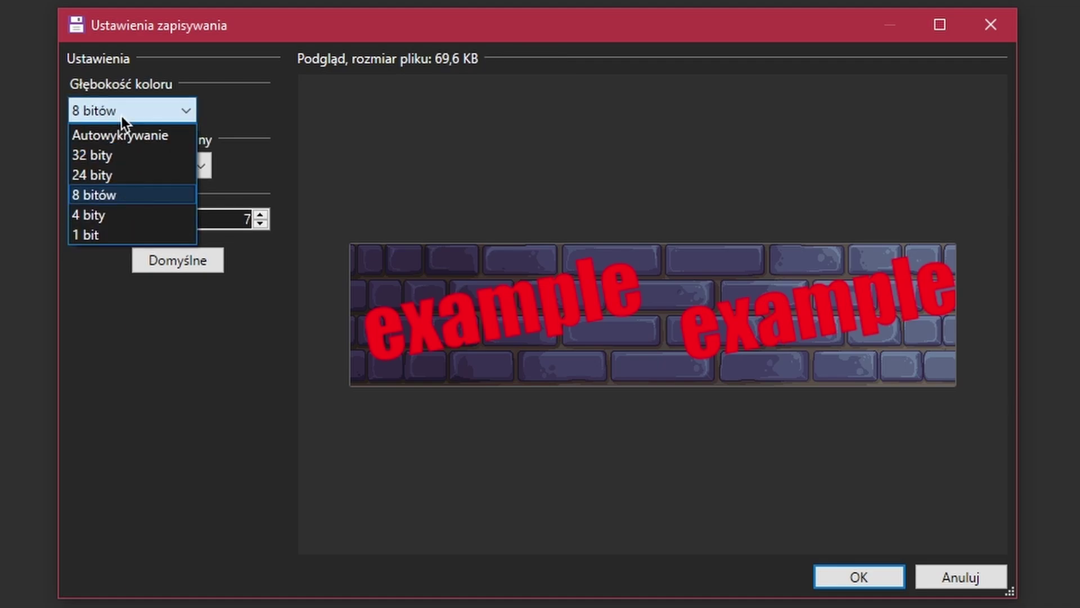
pyautogui.click(105, 179)
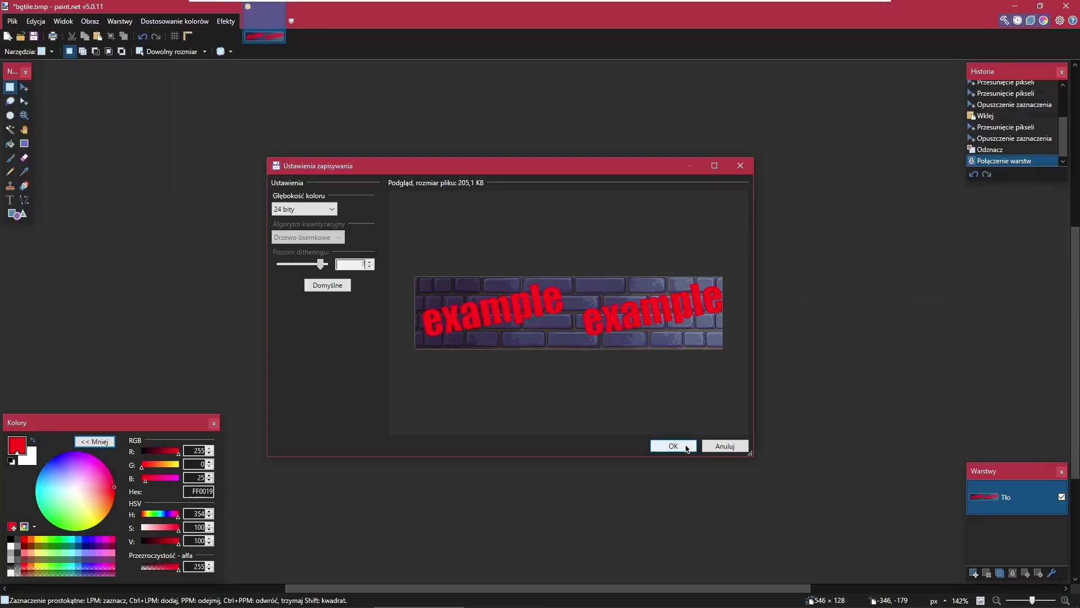
pyautogui.click(674, 447)
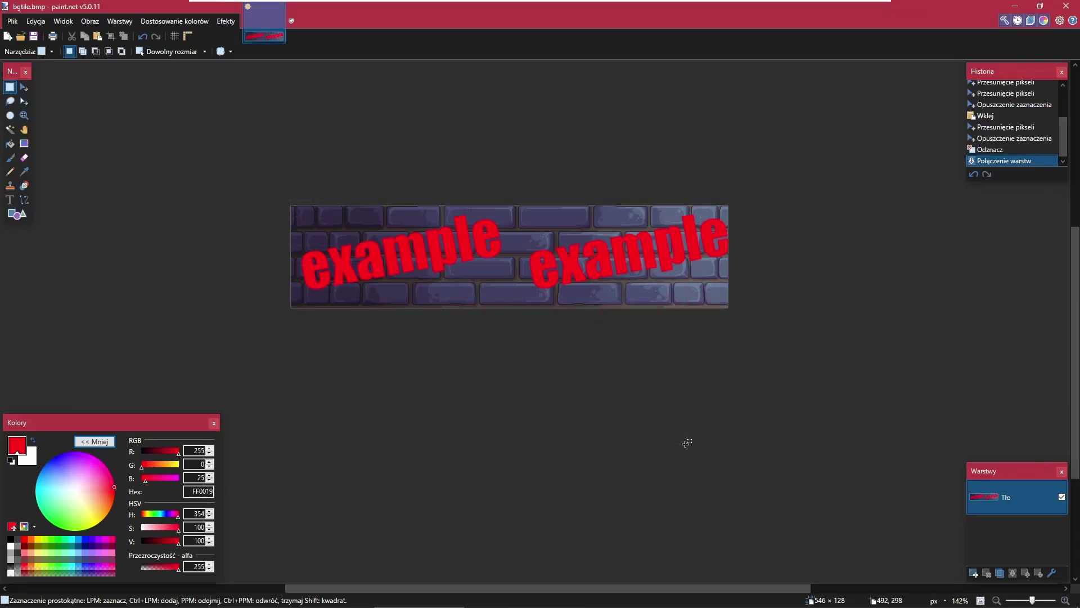
# Close paint.net and preview bgtile.bmp in Photos to confirm the red 'example' text, then close it.
pyautogui.click(1076, 4)
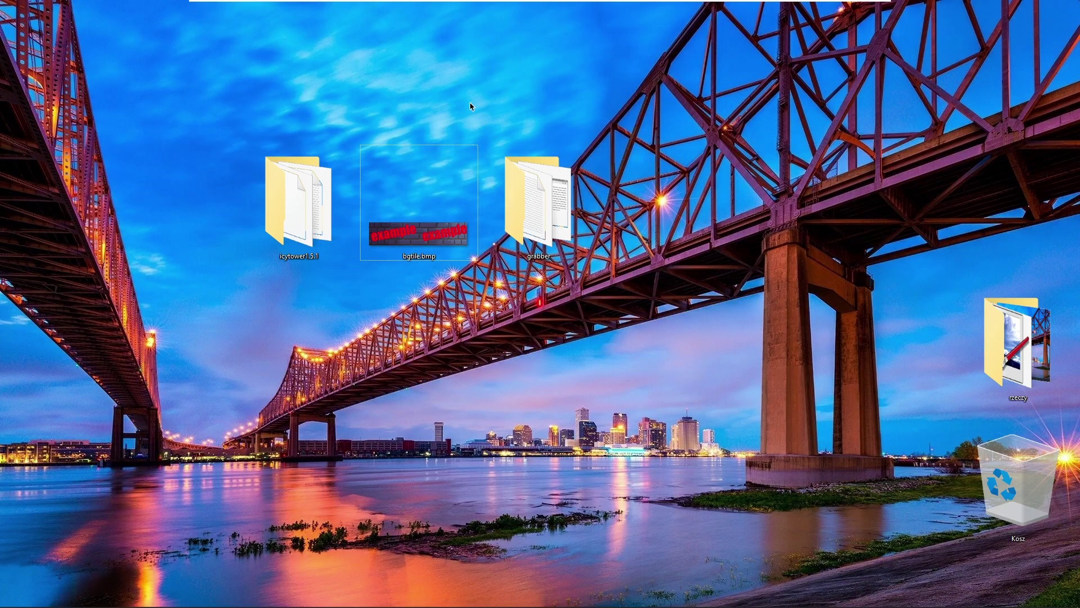
pyautogui.doubleClick(428, 229)
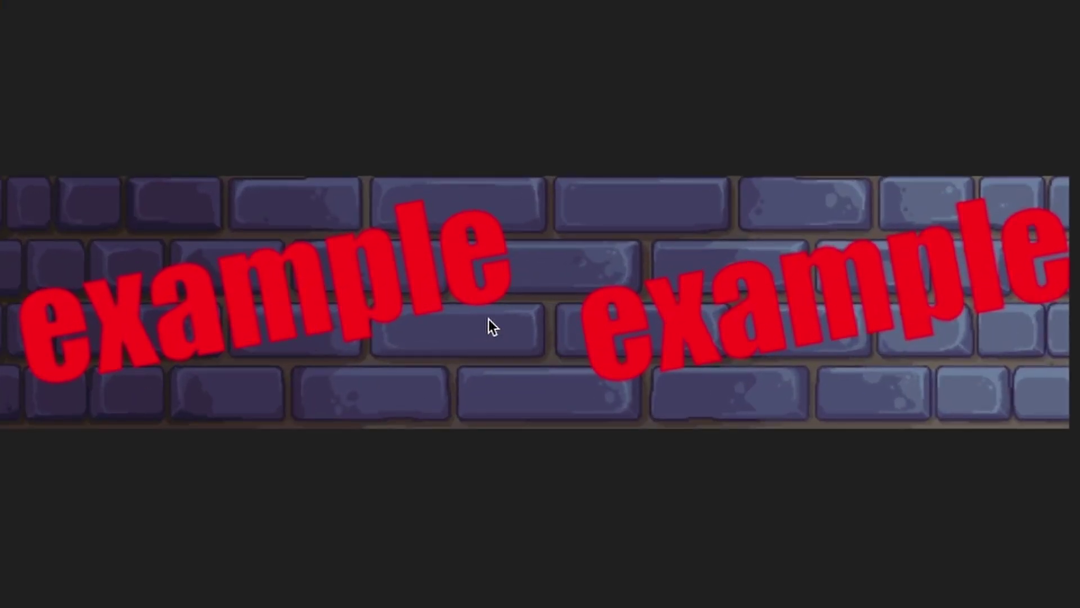
pyautogui.hotkey('alt', 'F4')
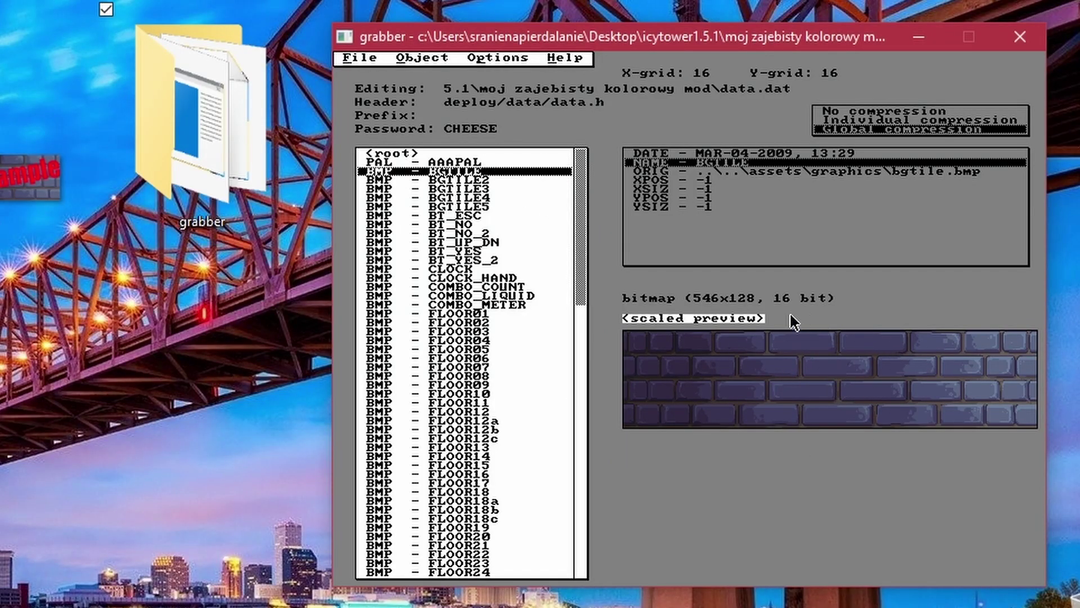
# Grab the edited Desktop bgtile.bmp into the BGTILE object, replacing its bitmap.
pyautogui.rightClick(453, 172)
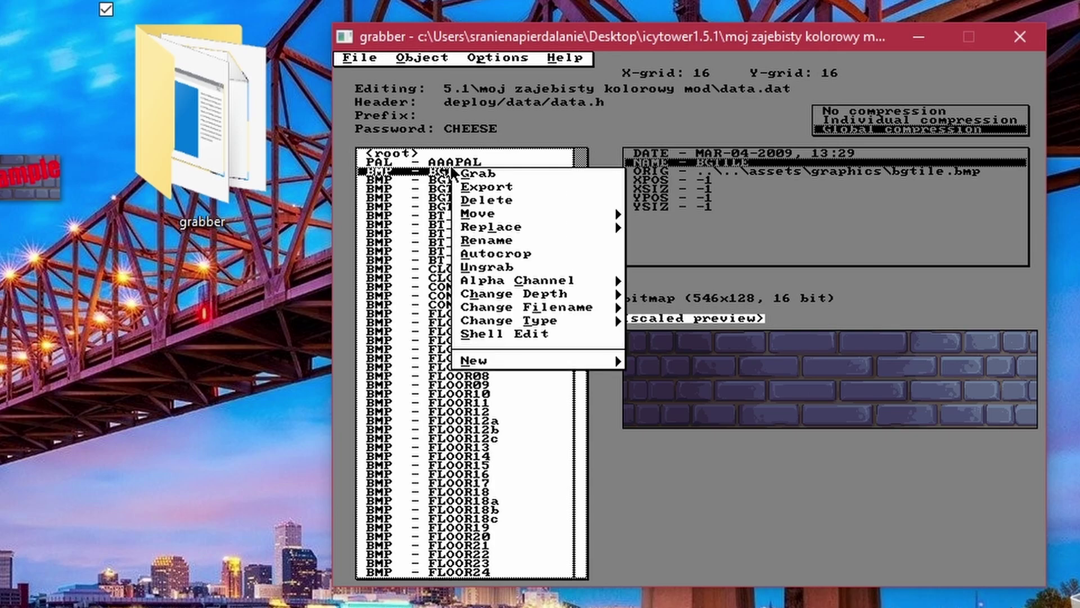
pyautogui.click(483, 179)
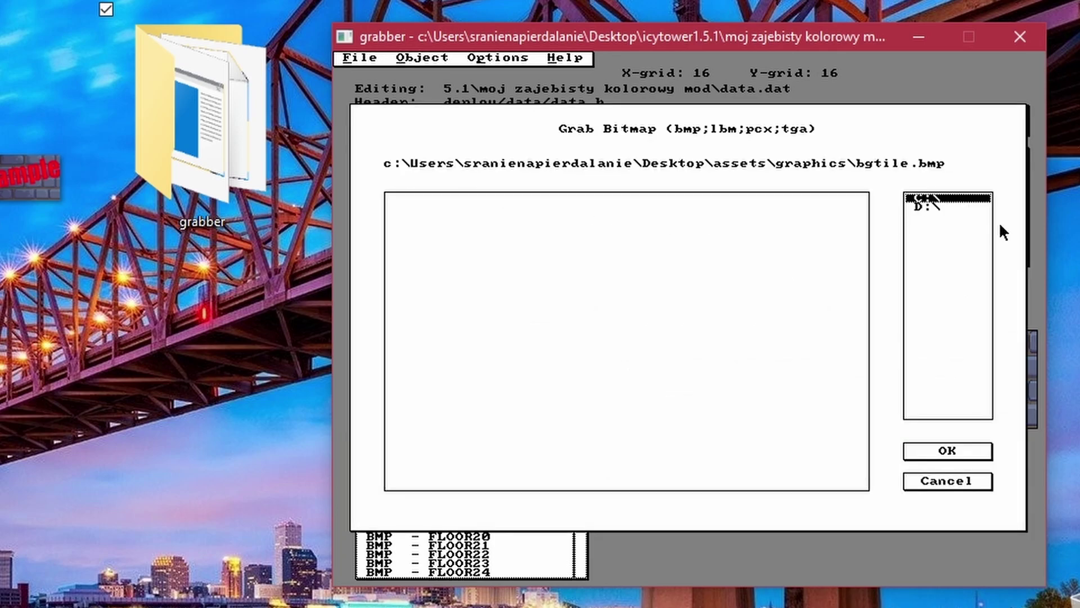
pyautogui.click(932, 198)
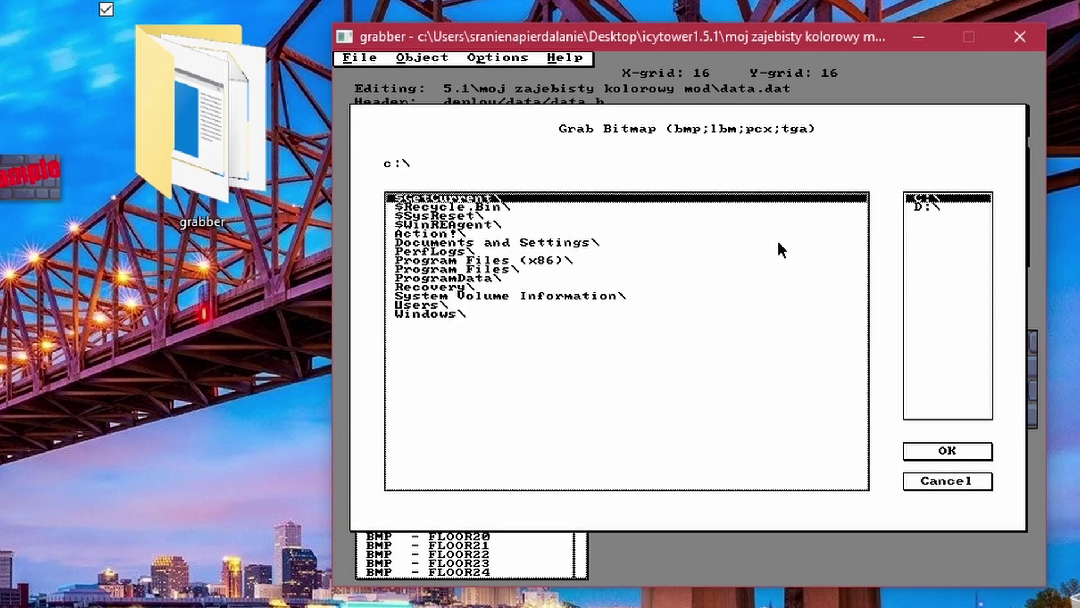
pyautogui.doubleClick(441, 305)
pyautogui.doubleClick(450, 242)
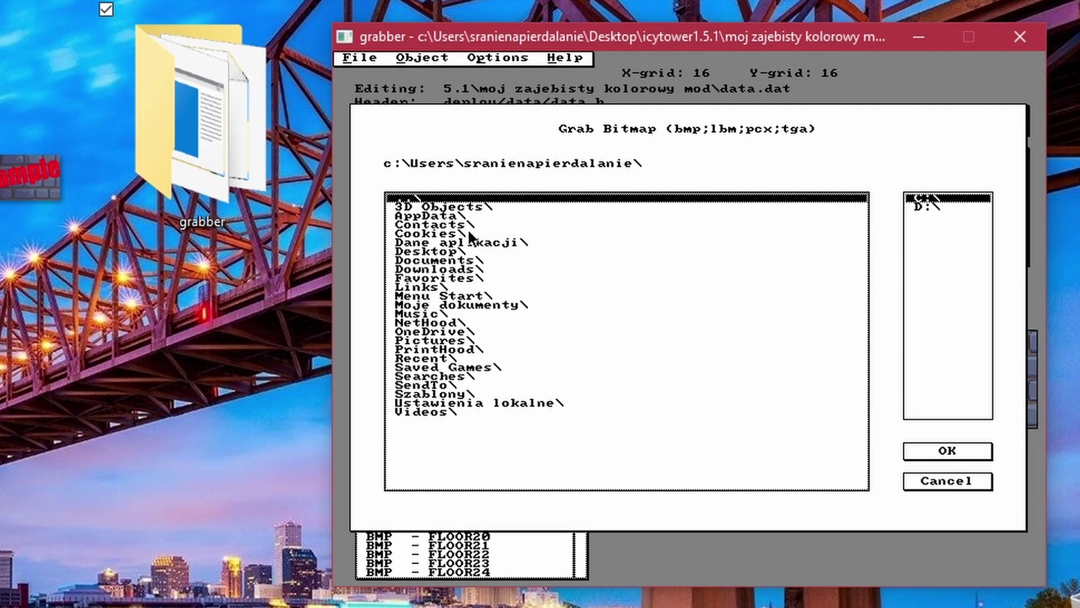
pyautogui.doubleClick(432, 252)
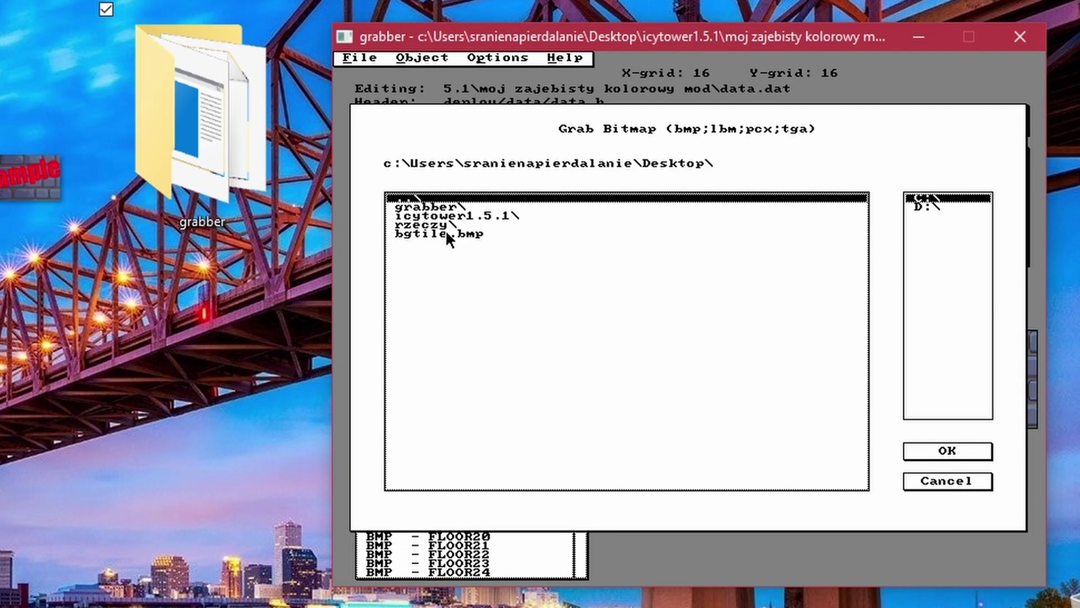
pyautogui.doubleClick(450, 232)
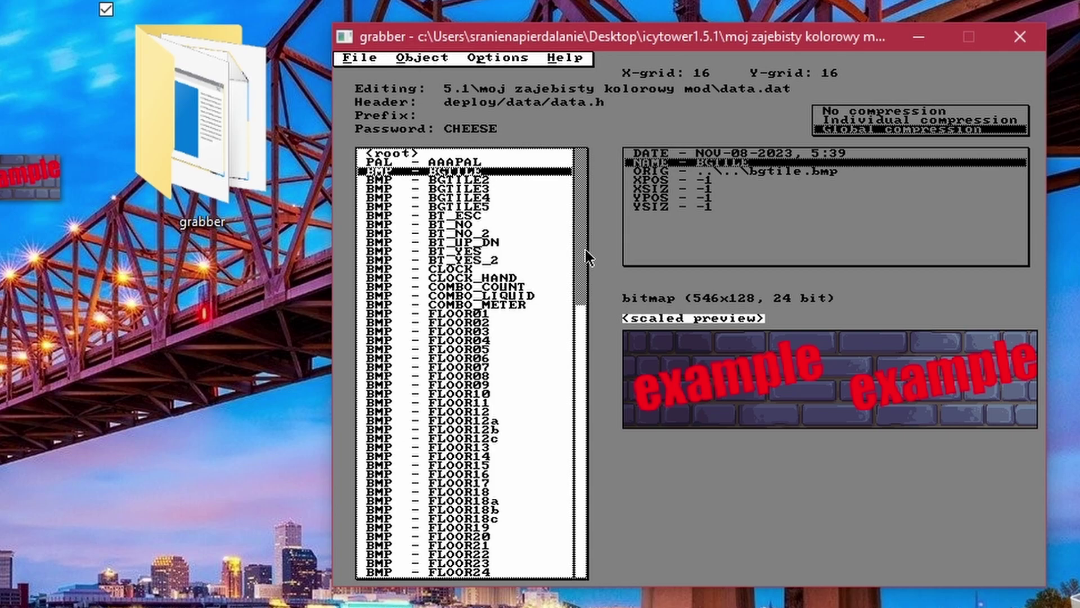
# Save data.dat to the moj zajebisty kolorowy mod folder and dismiss the data.h header error.
pyautogui.click(359, 58)
pyautogui.click(385, 101)
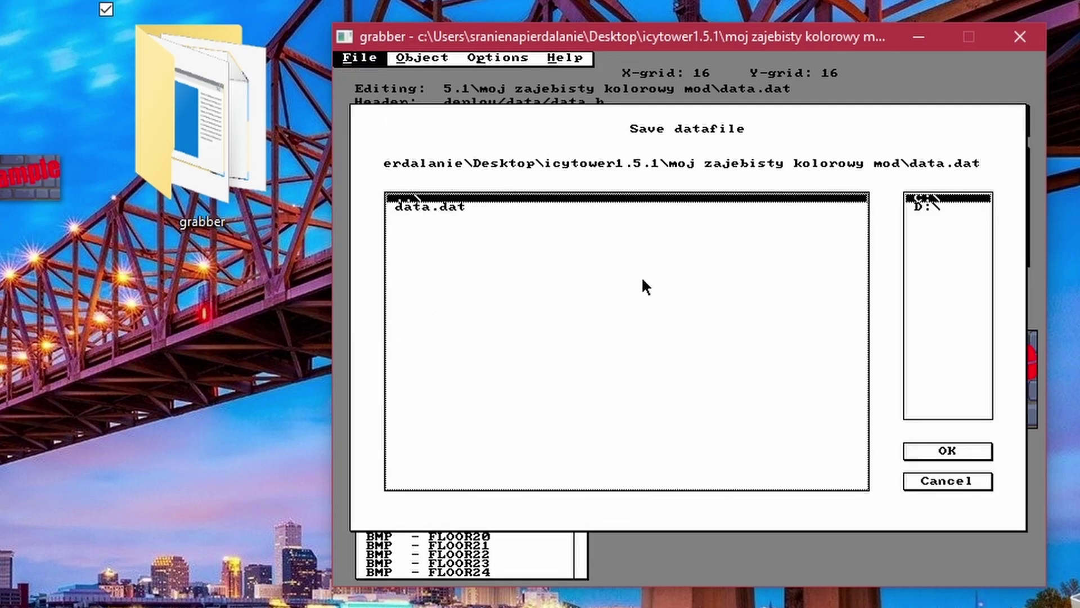
pyautogui.click(716, 164)
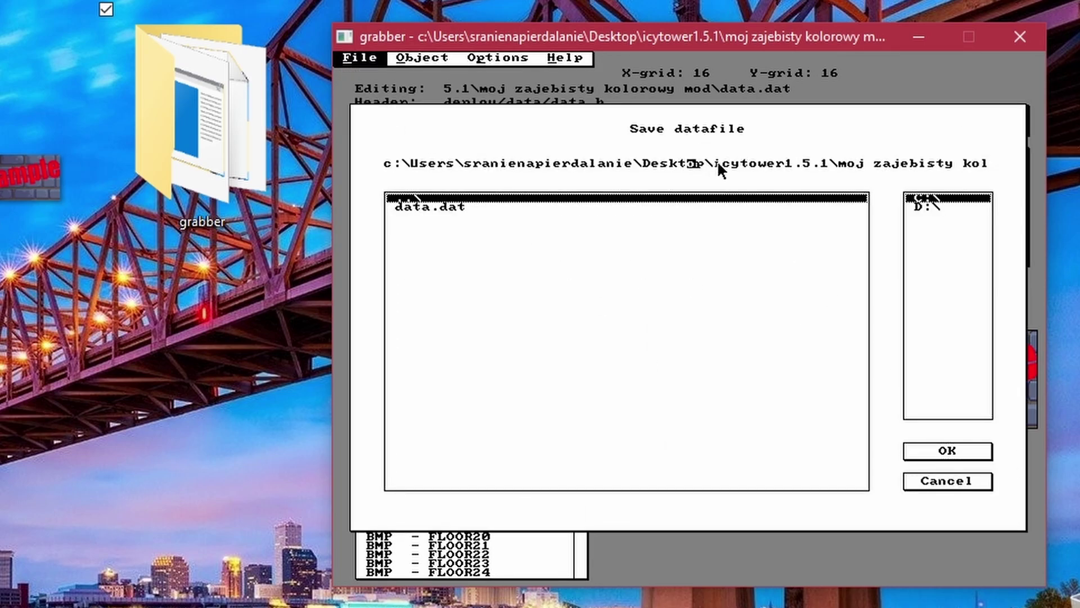
pyautogui.click(963, 457)
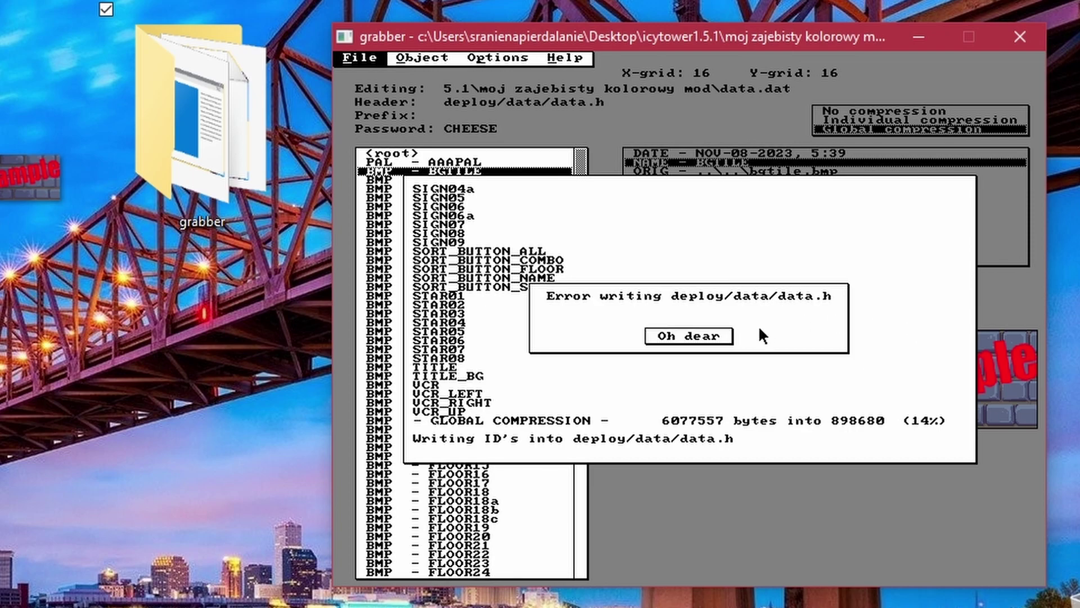
pyautogui.click(703, 335)
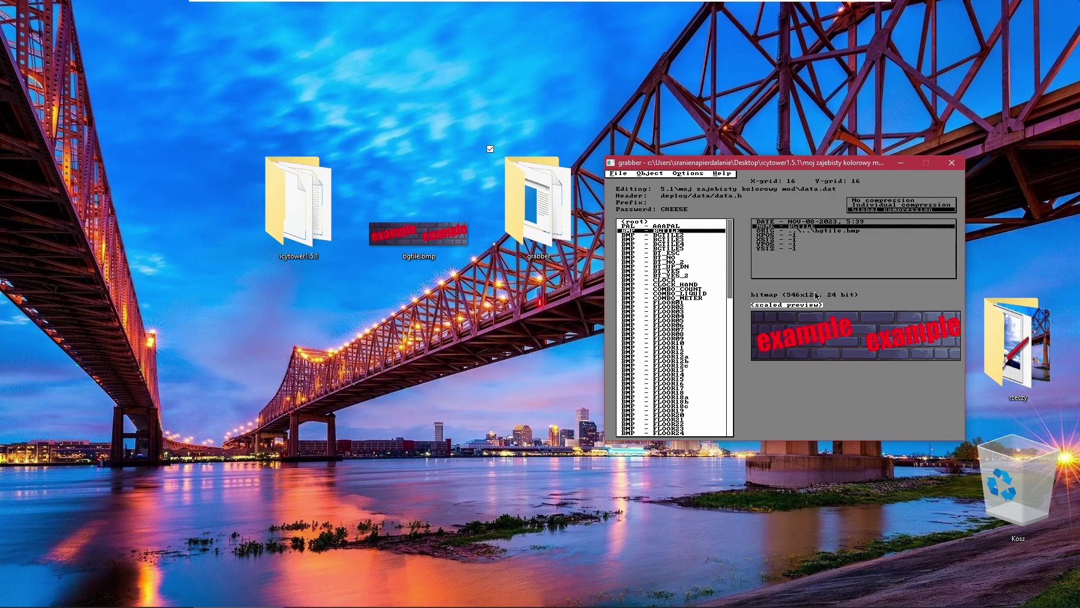
# Close the grabber, delete bgtile.bmp from the desktop and open the icytower1.5.1 folder.
pyautogui.click(952, 163)
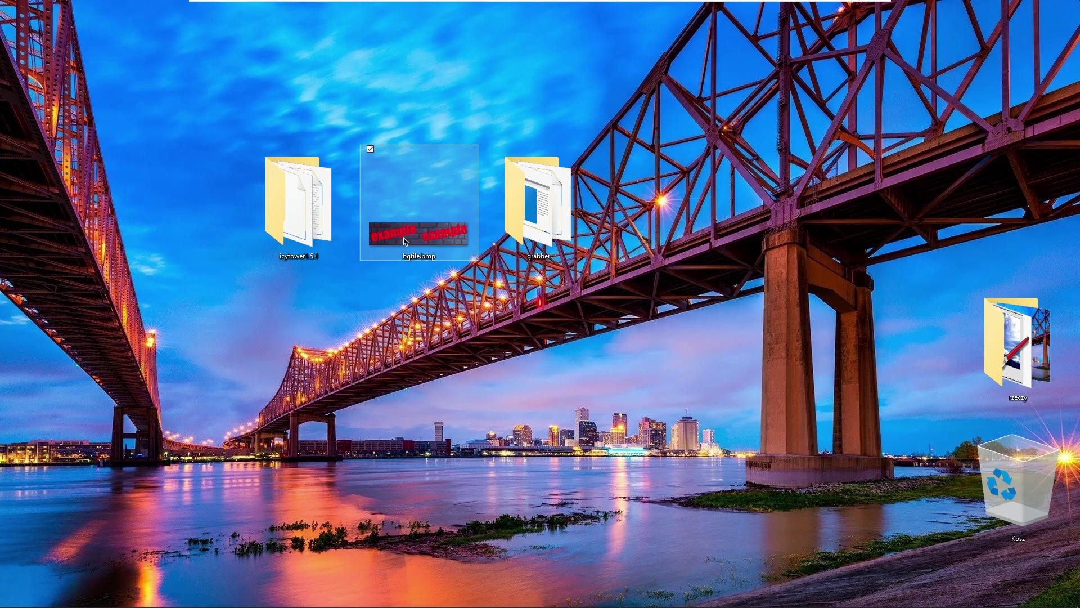
pyautogui.press('Delete')
pyautogui.doubleClick(332, 207)
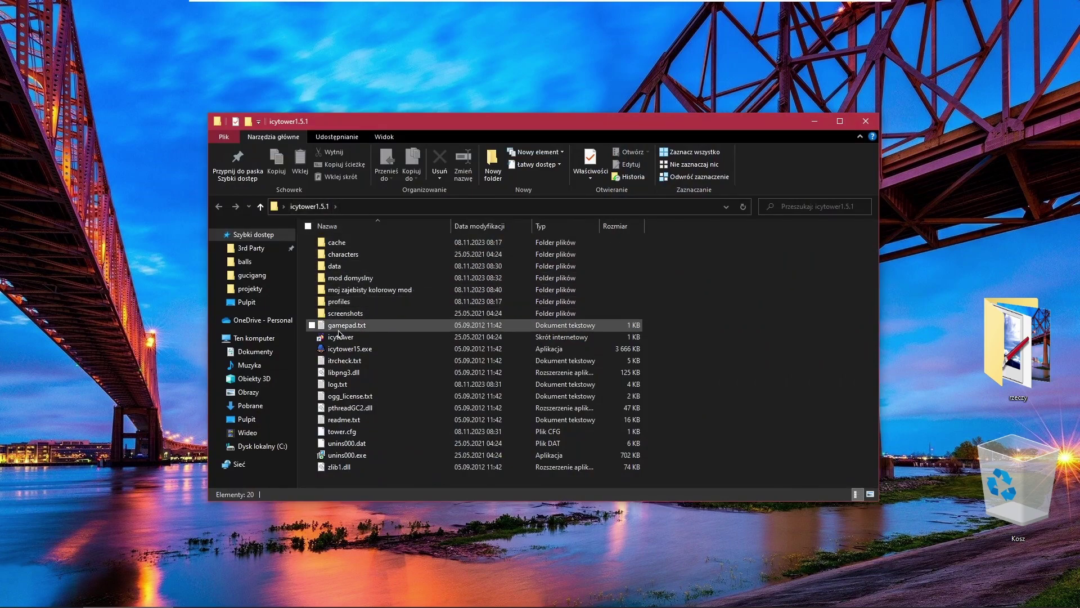
# Test-play a brief custom game of the unmodified Icy Tower, then exit it.
pyautogui.doubleClick(599, 348)
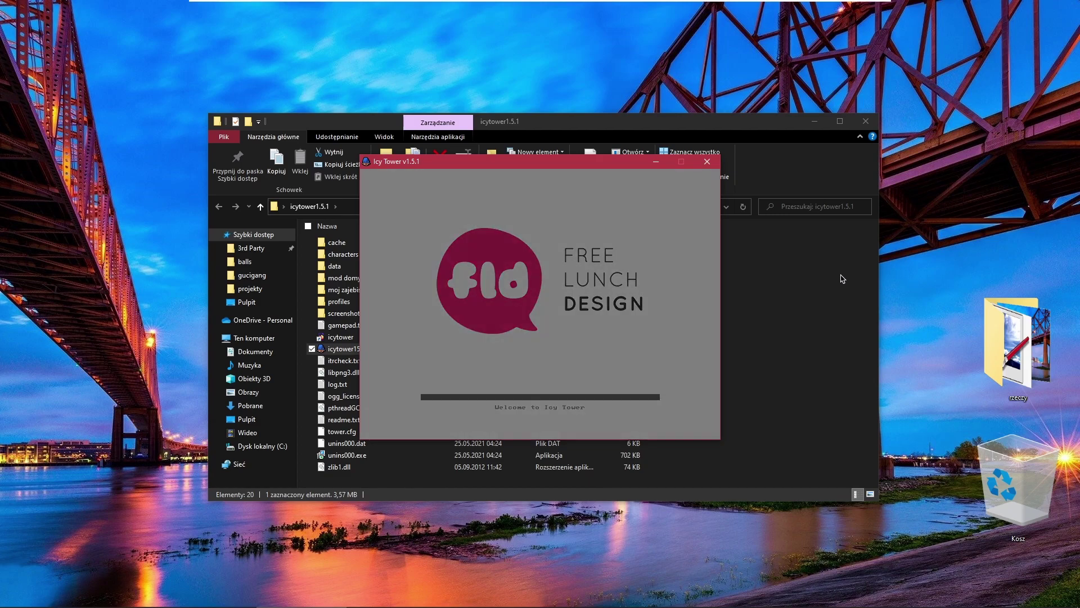
pyautogui.press('Return')
pyautogui.press('Down')
pyautogui.press('Return')
pyautogui.press('Return')
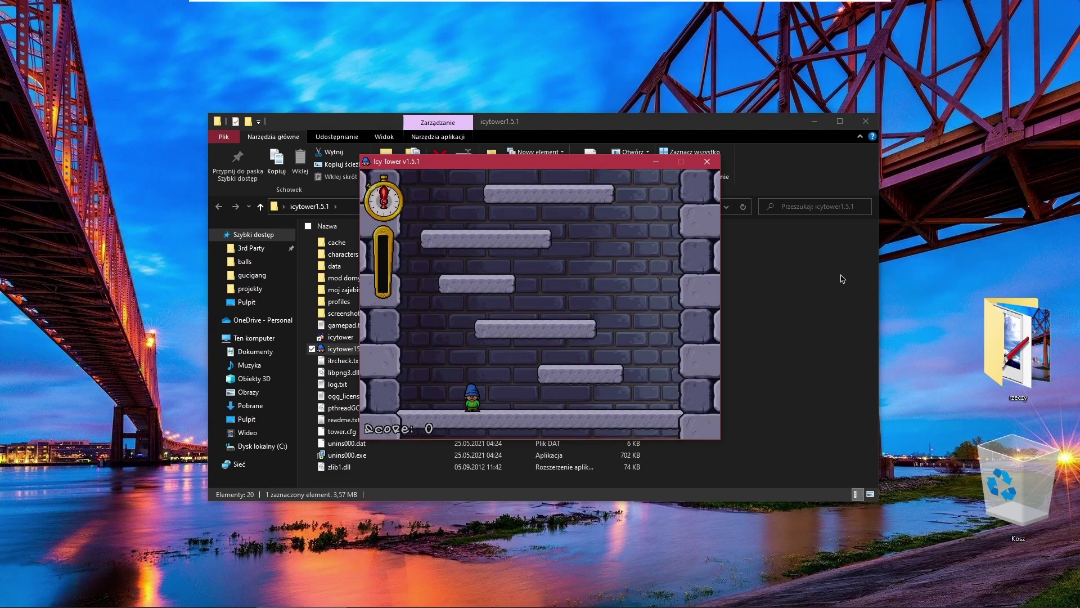
pyautogui.press('Right')
pyautogui.press('space')
pyautogui.press('Escape')
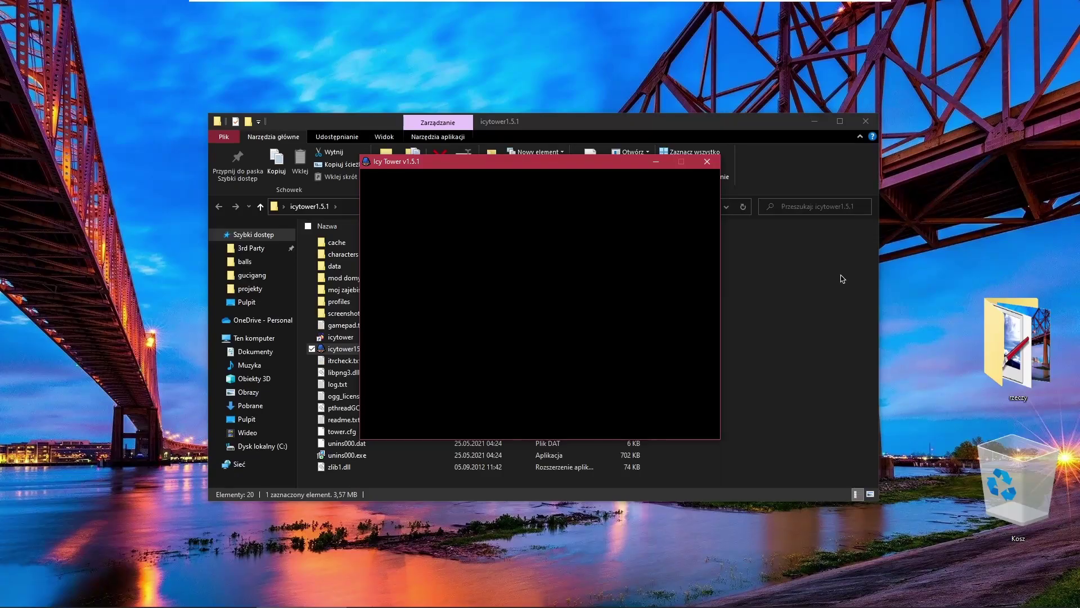
pyautogui.press('Escape')
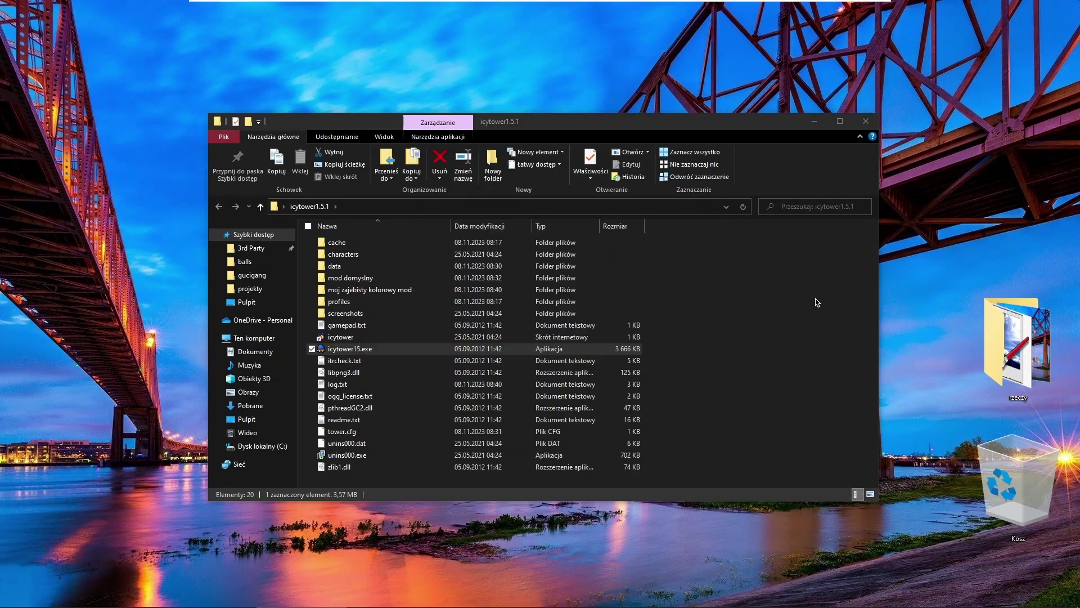
# Replace the game's data\data.dat with the modded data.dat copied from the mod folder.
pyautogui.click(815, 302)
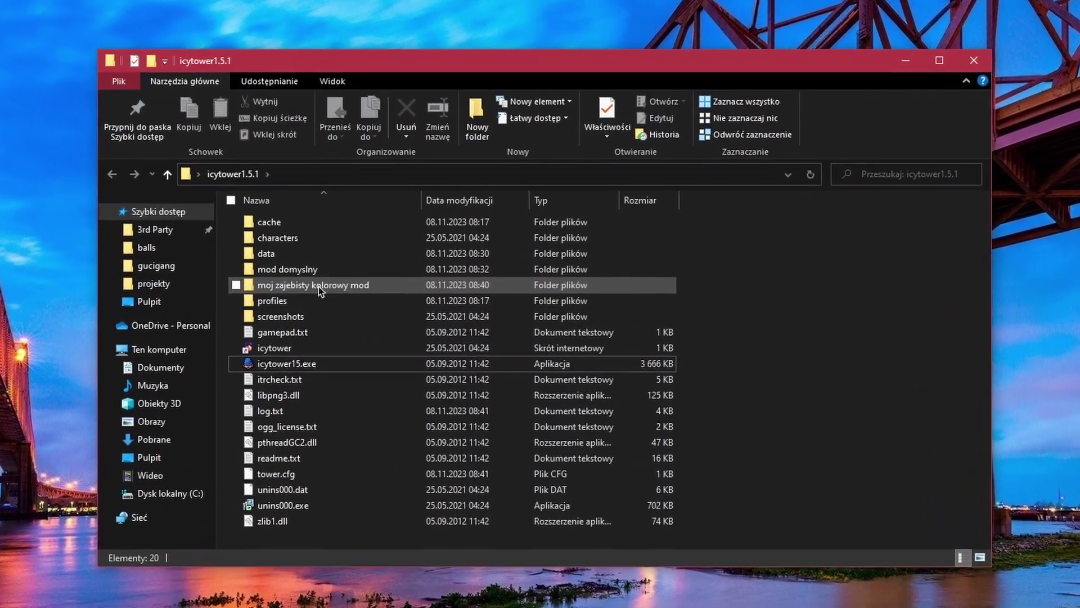
pyautogui.doubleClick(319, 287)
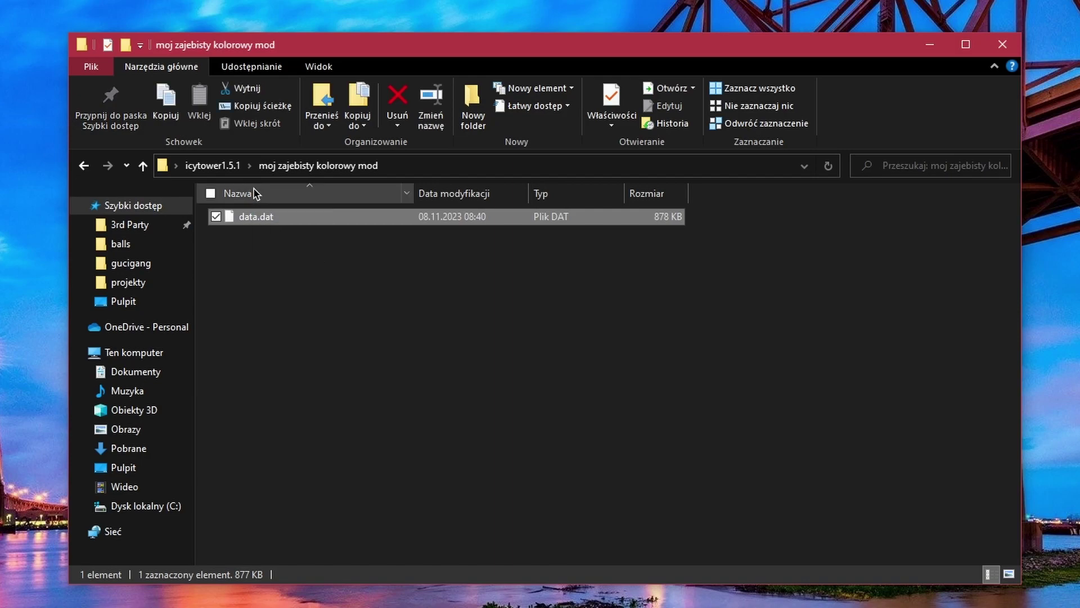
pyautogui.hotkey('alt', 'Left')
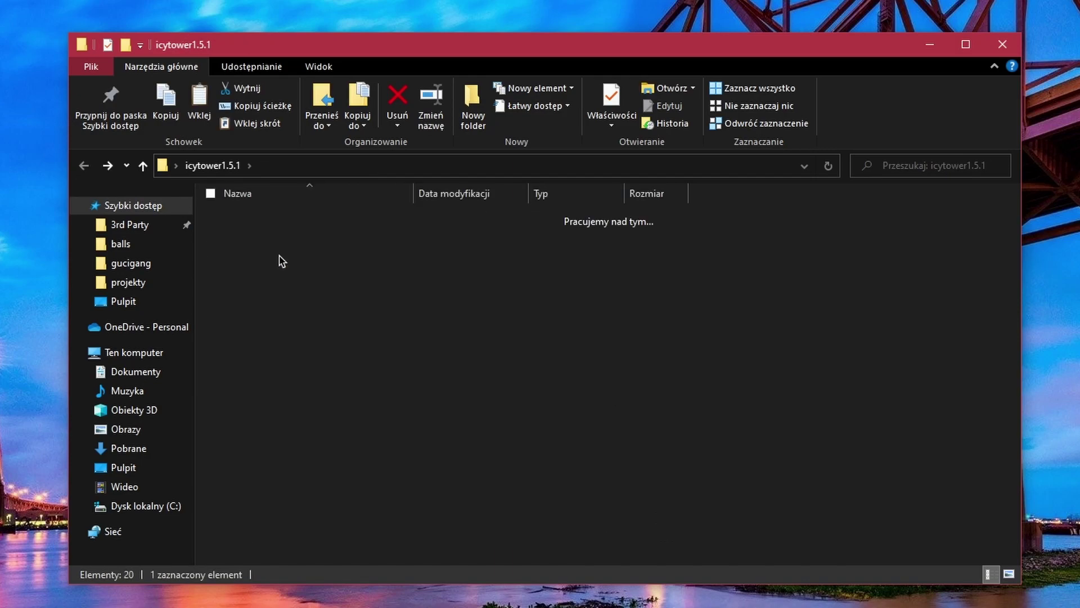
pyautogui.doubleClick(281, 260)
pyautogui.click(239, 217)
pyautogui.press('Delete')
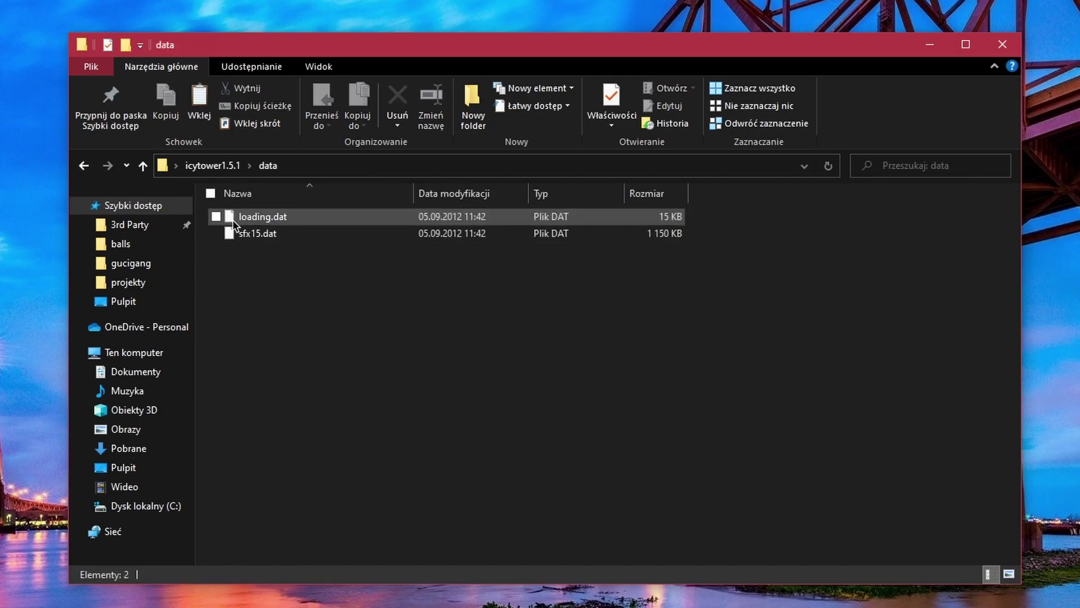
pyautogui.hotkey('ctrl', 'v')
# Launch icytower15.exe from the icytower1.5.1 folder to test the mod.
pyautogui.click(752, 422)
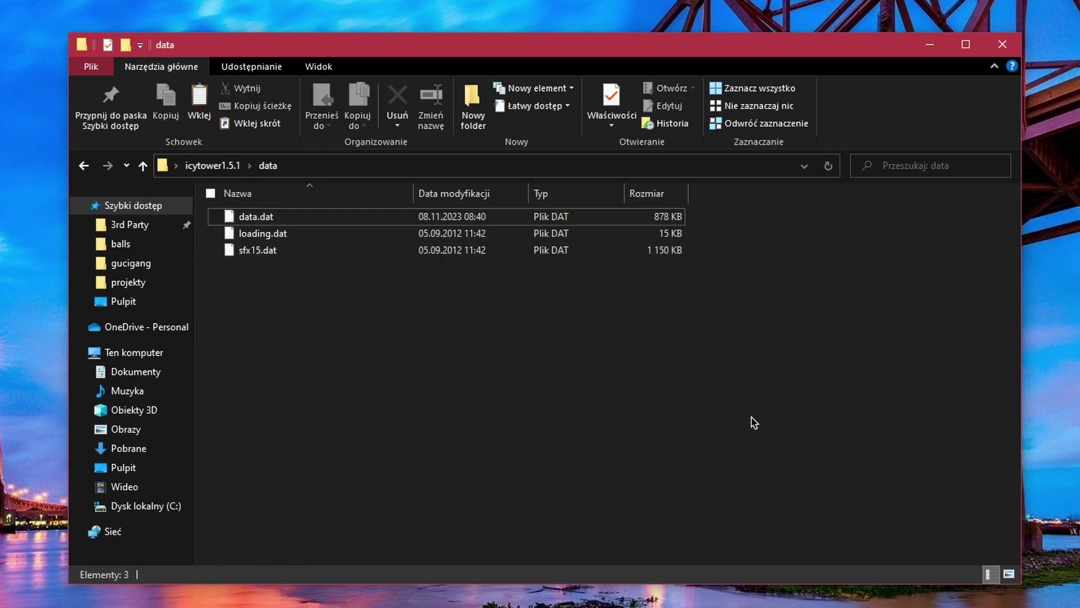
pyautogui.hotkey('alt', 'Left')
pyautogui.doubleClick(316, 369)
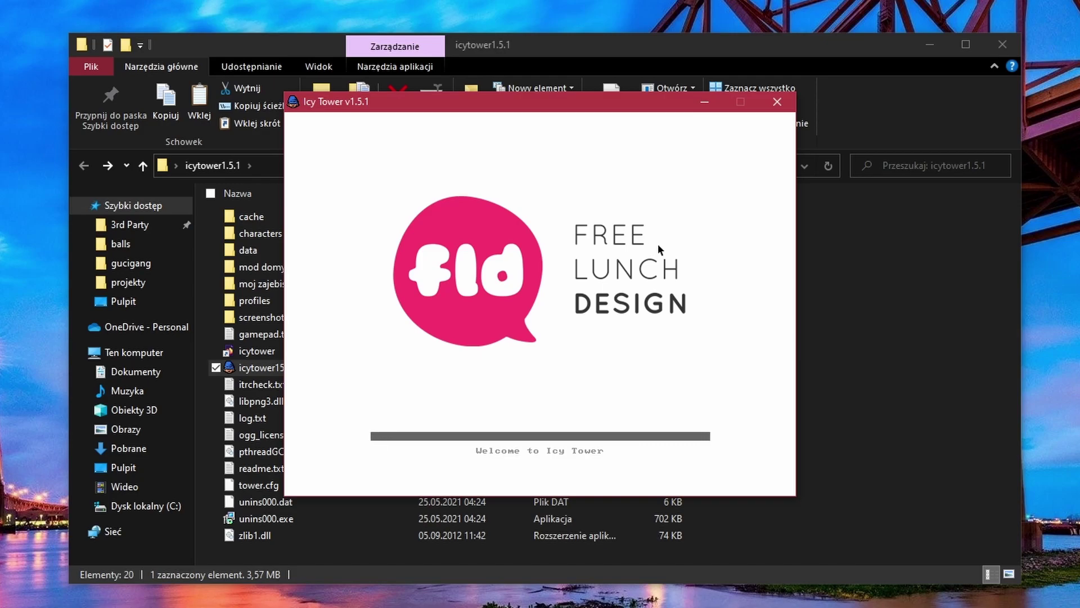
# Play a custom game climbing several floors past the red 'example' walls, then quit Icy Tower.
pyautogui.press('Return')
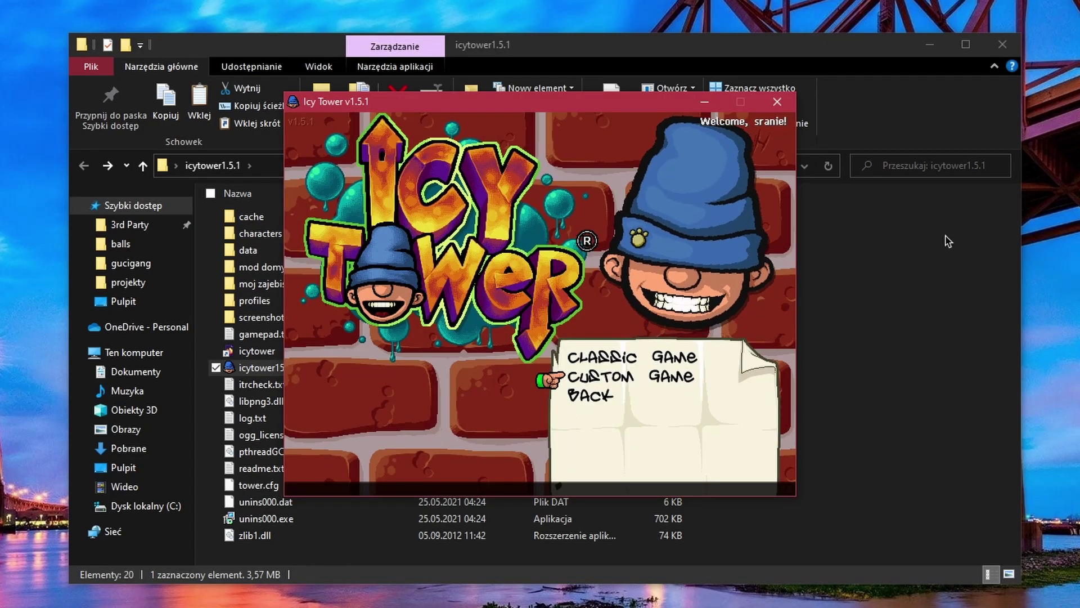
pyautogui.press('Return')
pyautogui.press('Return')
pyautogui.press('Right')
pyautogui.press('space')
pyautogui.press('Left')
pyautogui.press('space')
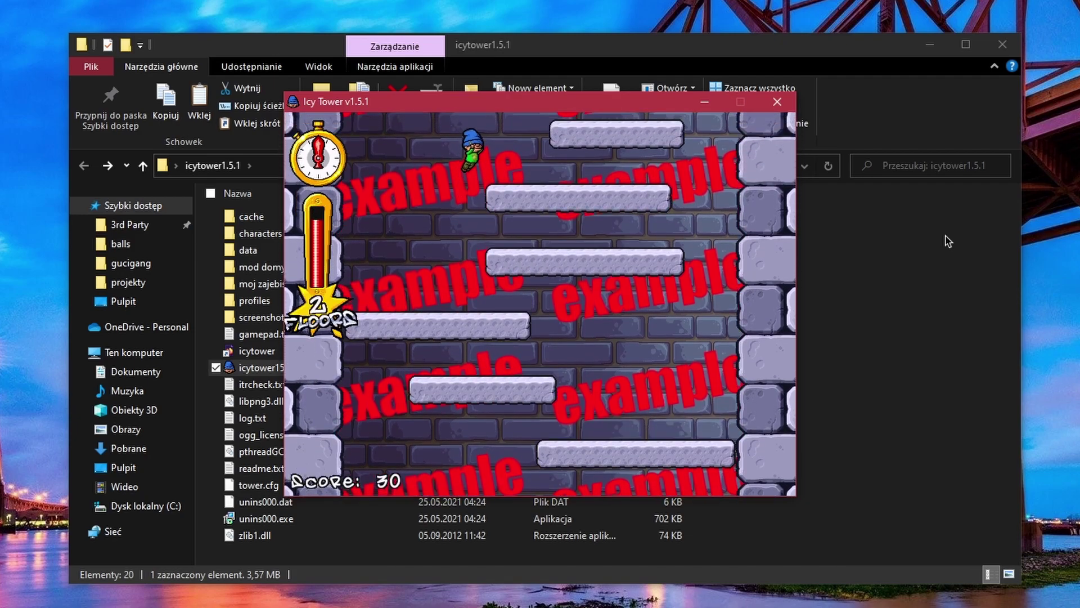
pyautogui.press('Right')
pyautogui.press('Left')
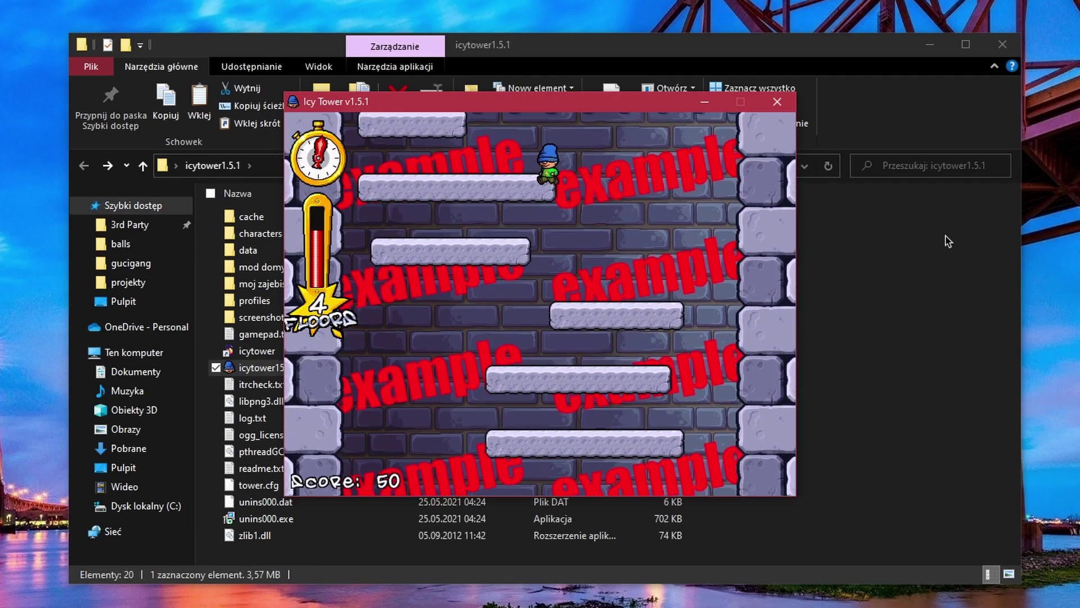
pyautogui.press('space')
pyautogui.press('Right')
pyautogui.press('space')
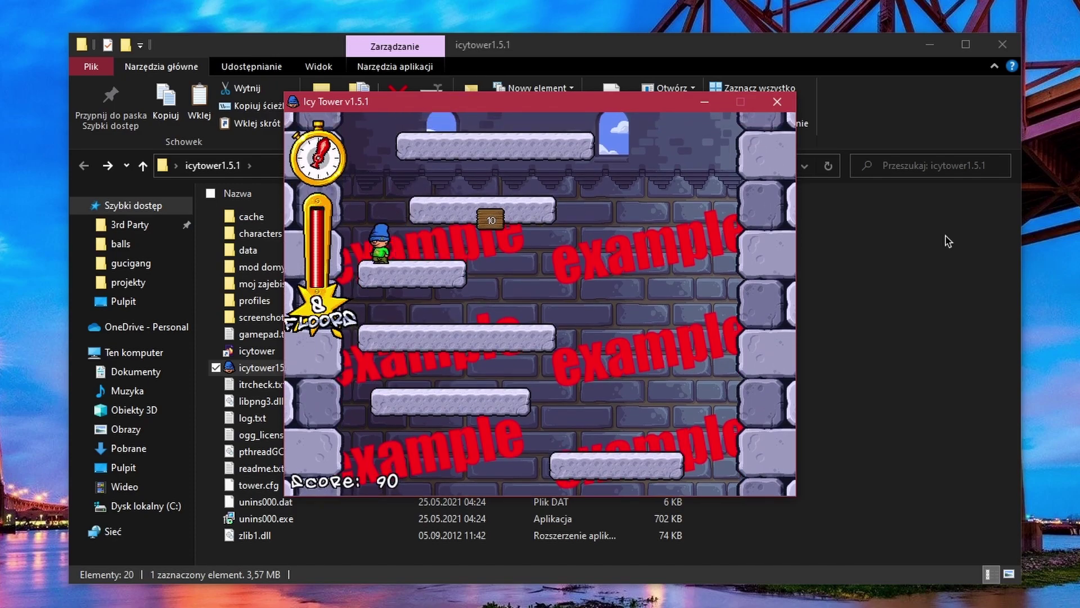
pyautogui.press('Right')
pyautogui.press('space')
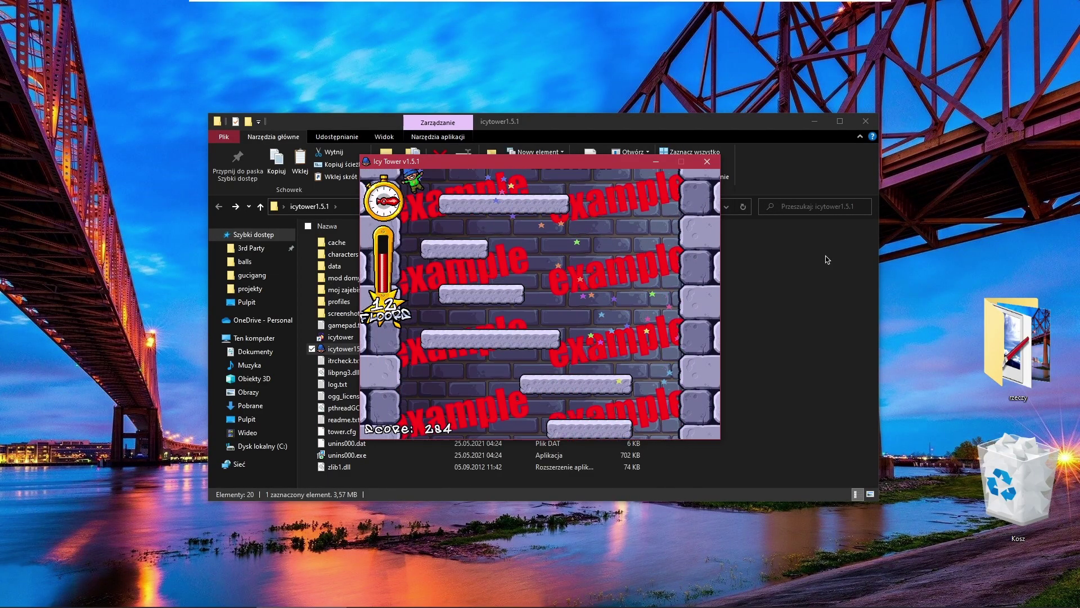
pyautogui.press('Escape')
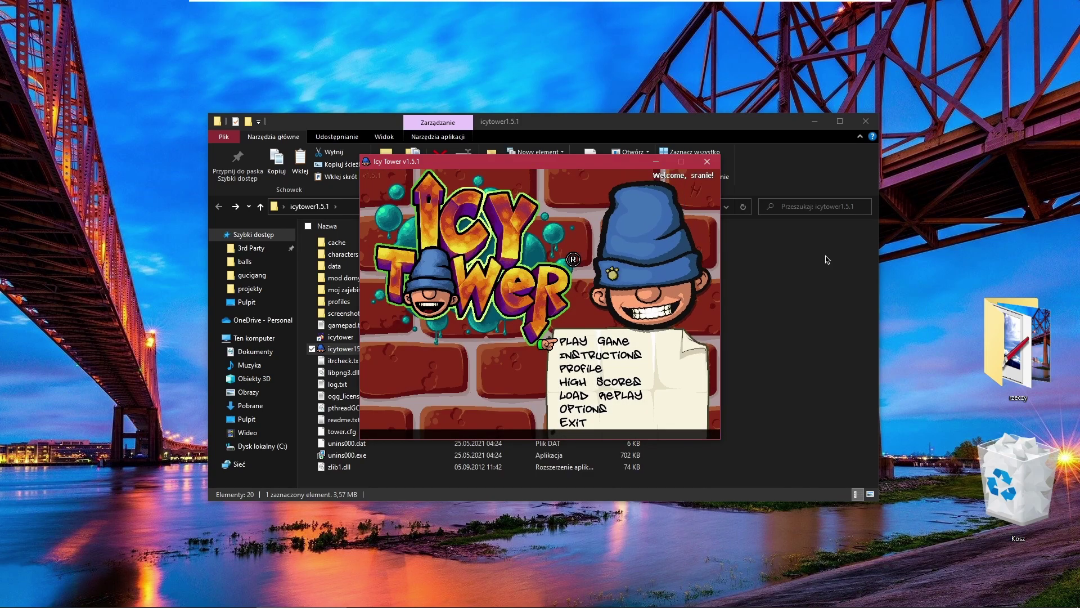
pyautogui.press('Escape')
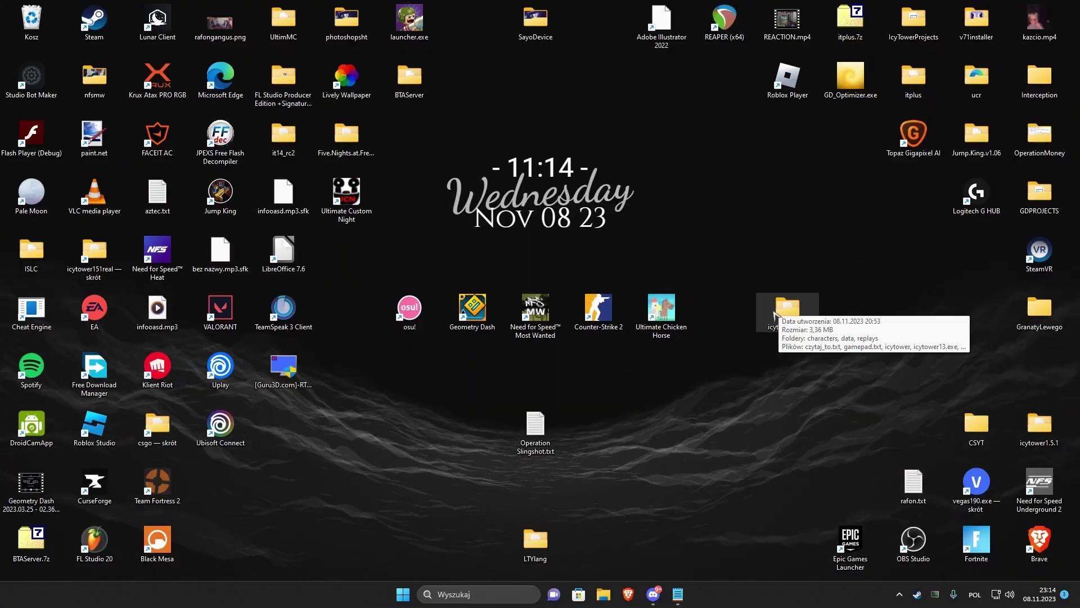
# Browse into icytower1.3.1\data\grabber to reach grabber.exe.
pyautogui.doubleClick(787, 308)
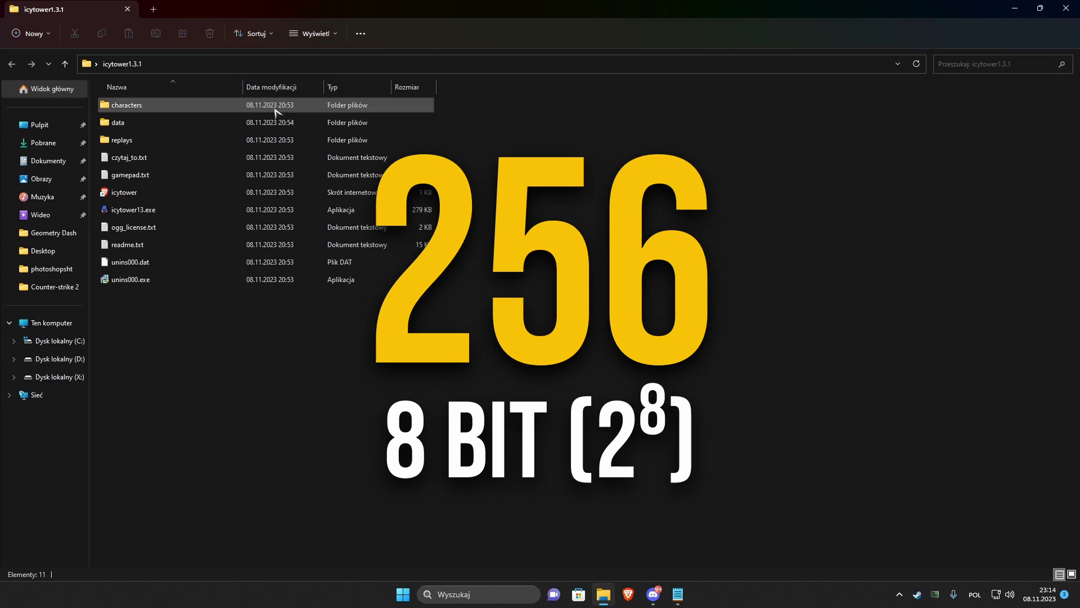
pyautogui.doubleClick(189, 122)
pyautogui.doubleClick(150, 109)
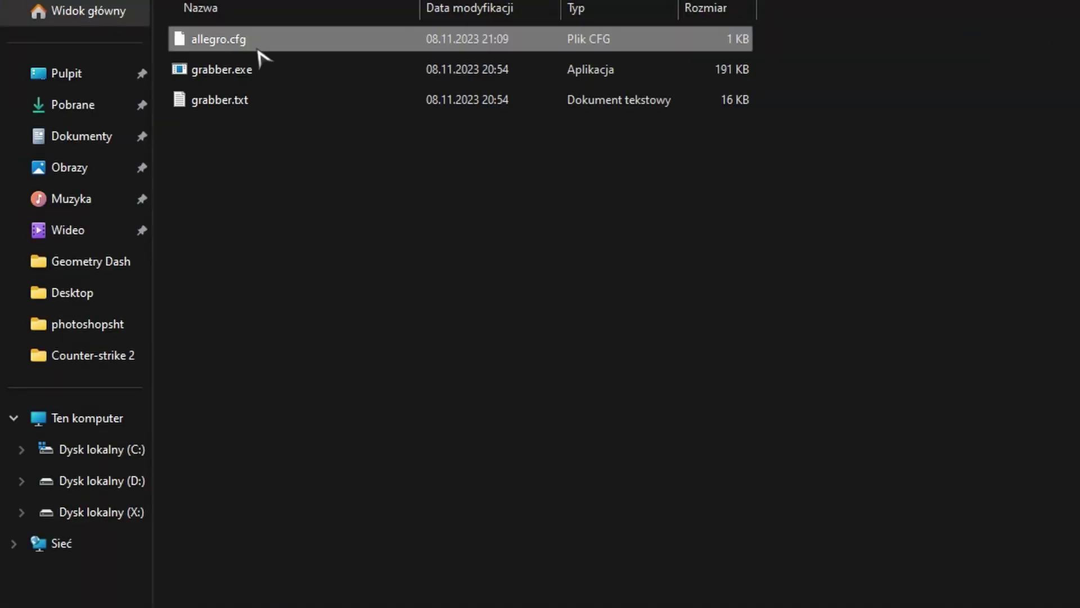
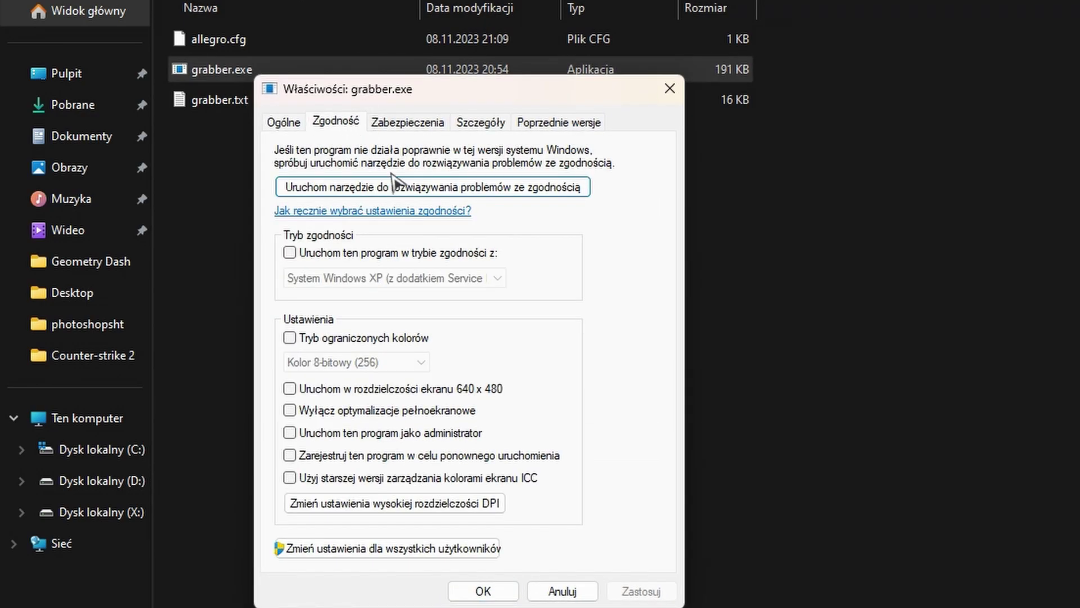
# Enable compatibility mode for grabber.exe with Windows XP (Service Pack 2), apply it and close Properties.
pyautogui.click(289, 252)
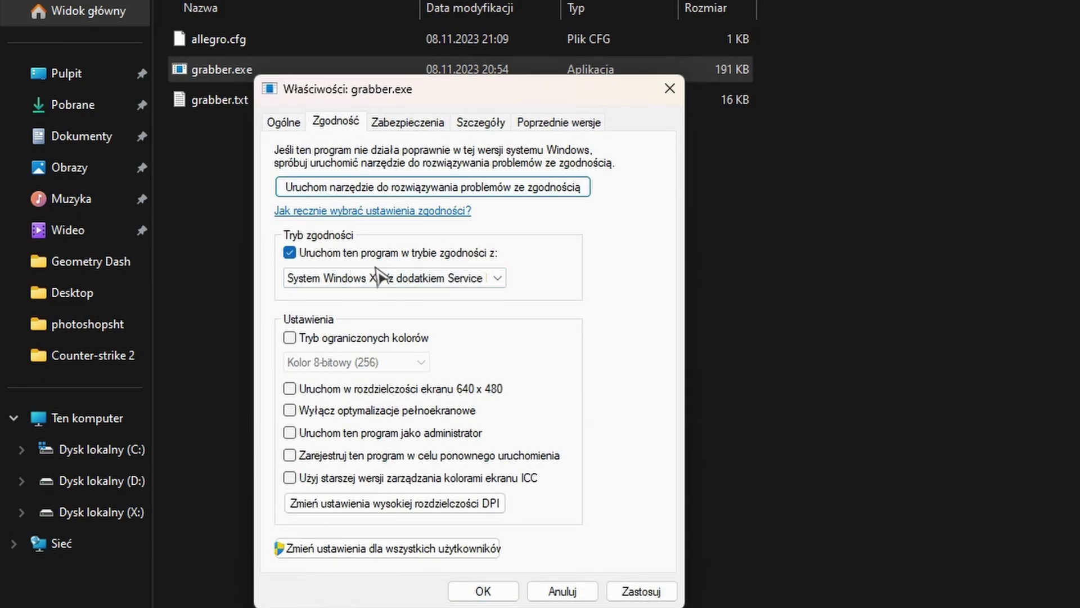
pyautogui.click(499, 279)
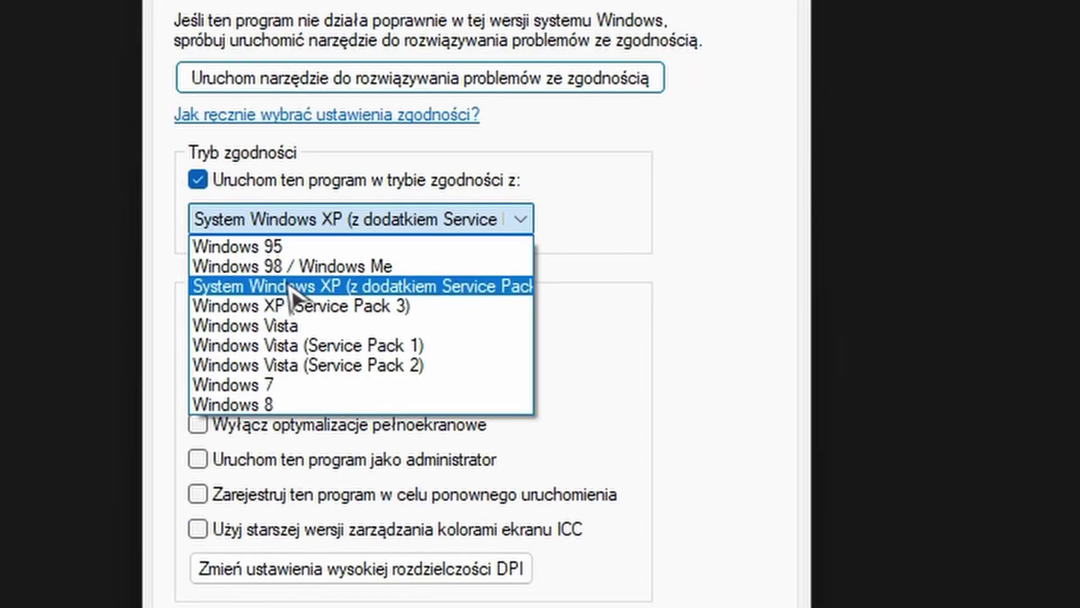
pyautogui.click(343, 285)
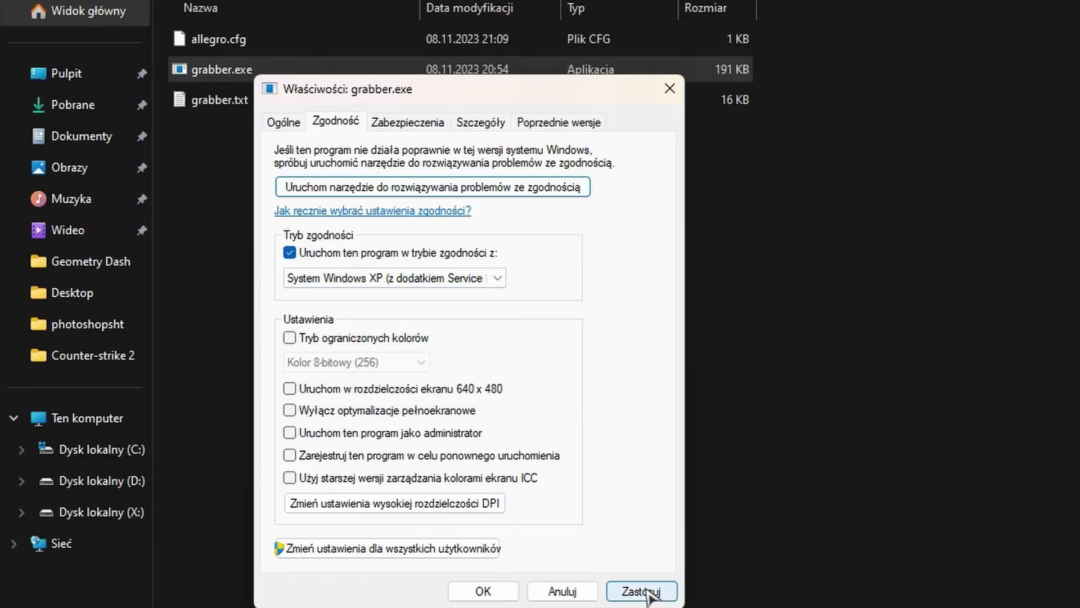
pyautogui.click(636, 585)
pyautogui.click(452, 601)
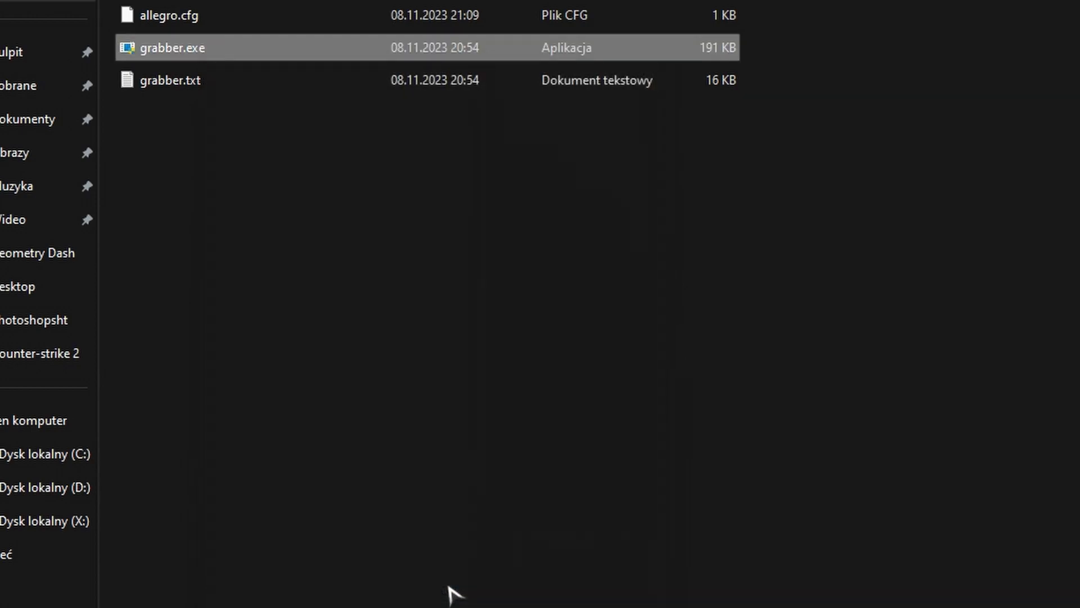
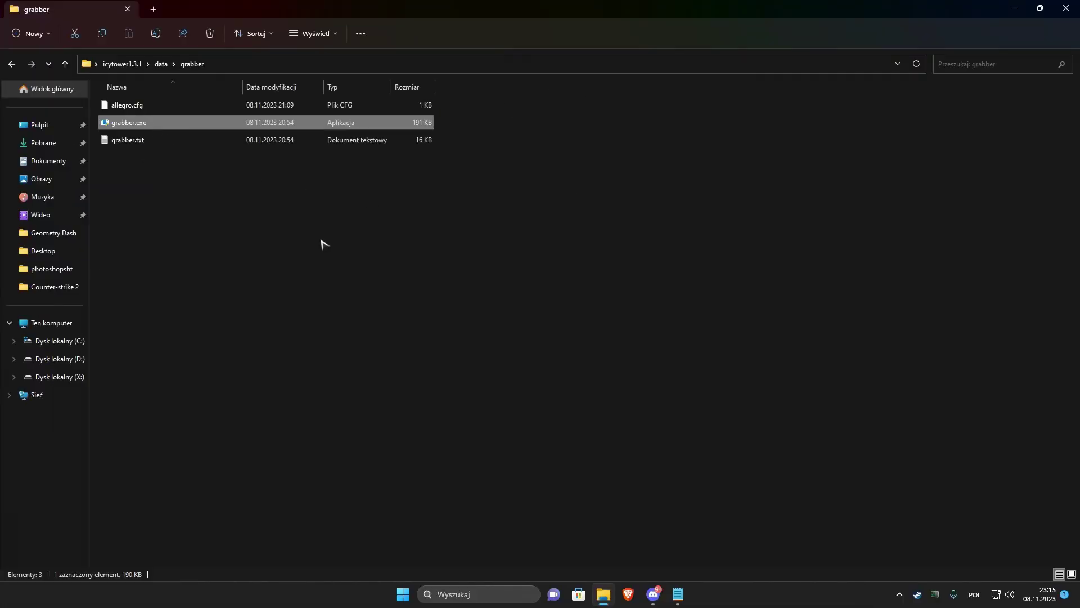
# Launch grabber.exe, reposition its window, and bring up the Load datafile dialog.
pyautogui.doubleClick(306, 122)
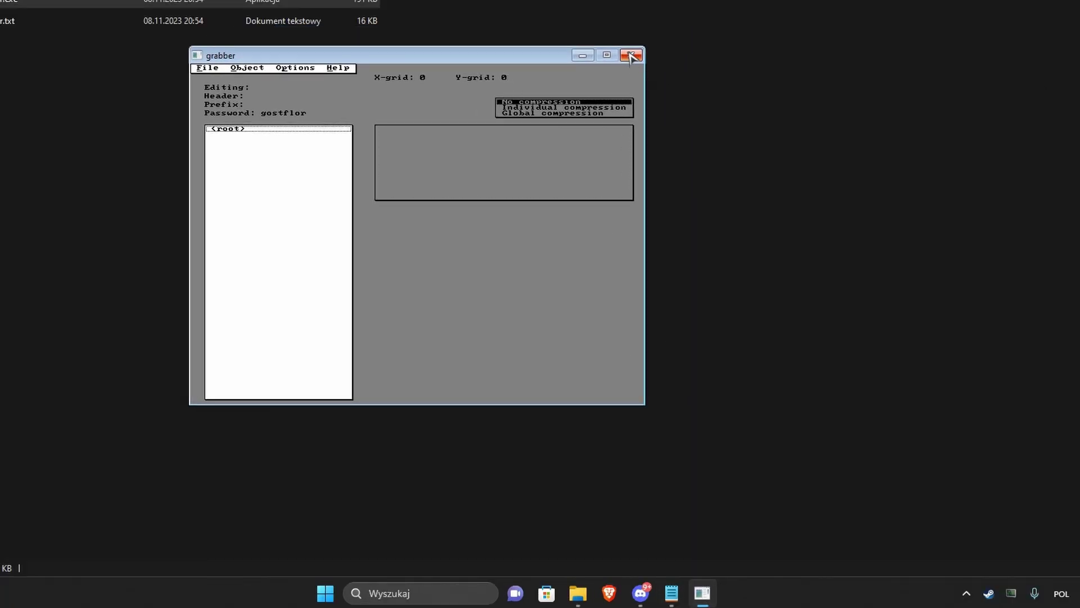
pyautogui.click(631, 56)
pyautogui.press('Return')
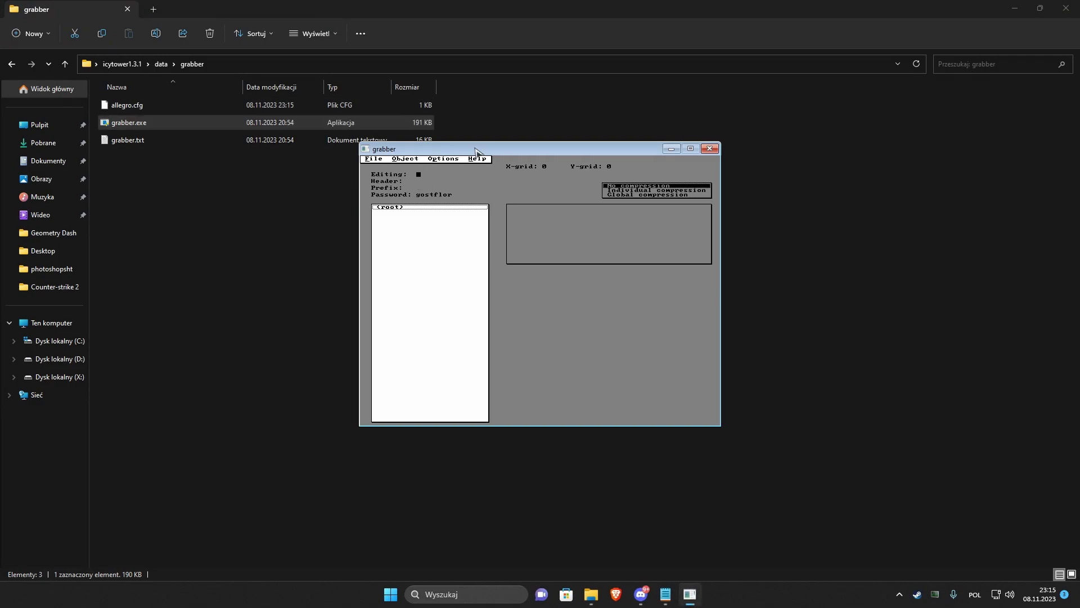
pyautogui.moveTo(476, 150); pyautogui.dragTo(524, 100)
pyautogui.hotkey('ctrl', 'l')
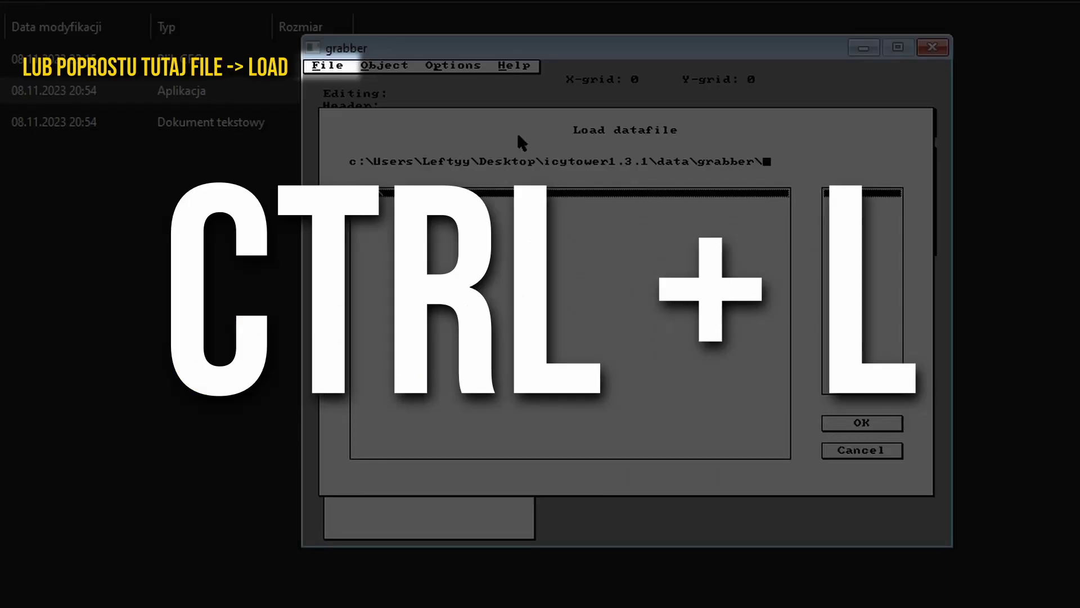
# Load data.dat from the data folder without saving the empty datafile, previewing its objects.
pyautogui.press('BackSpace')
pyautogui.press('BackSpace')
pyautogui.press('BackSpace')
pyautogui.press('BackSpace')
pyautogui.press('BackSpace')
pyautogui.press('BackSpace')
pyautogui.press('BackSpace')
pyautogui.press('BackSpace')
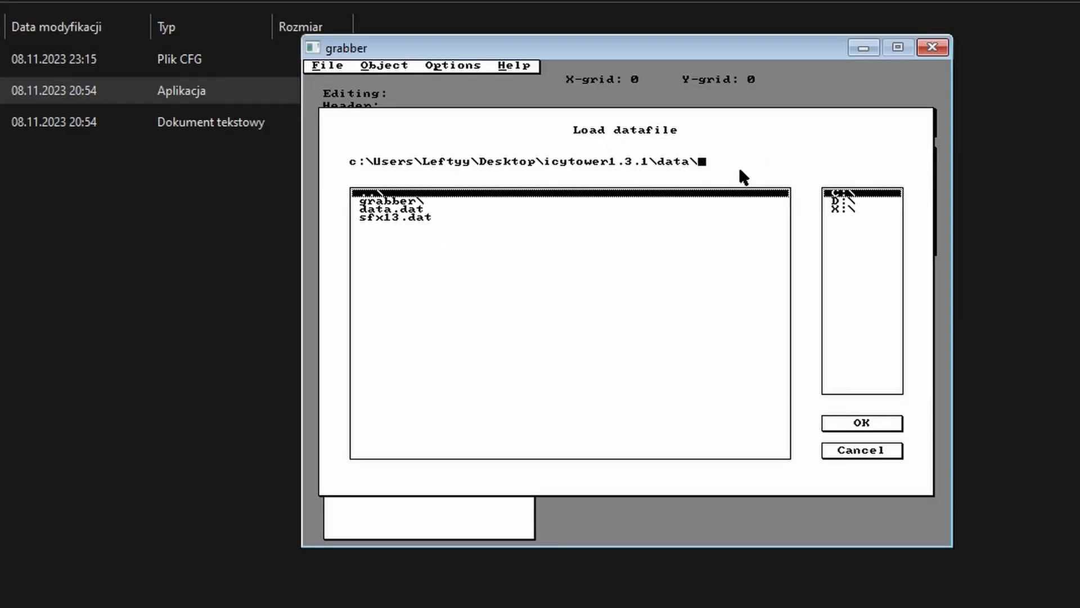
pyautogui.doubleClick(390, 209)
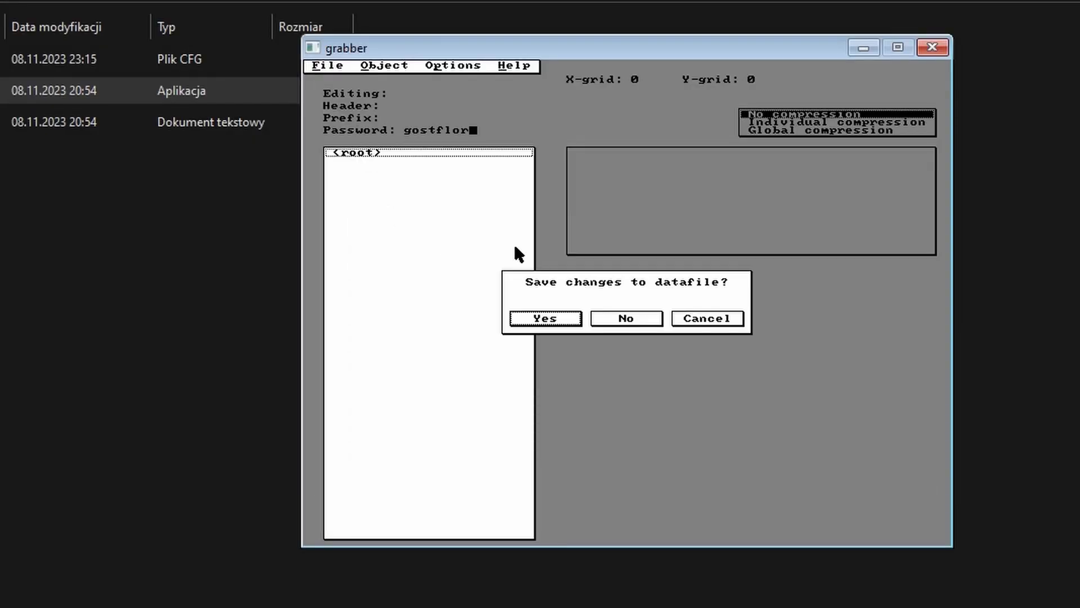
pyautogui.click(624, 315)
pyautogui.click(413, 193)
pyautogui.moveTo(422, 233); pyautogui.dragTo(441, 378)
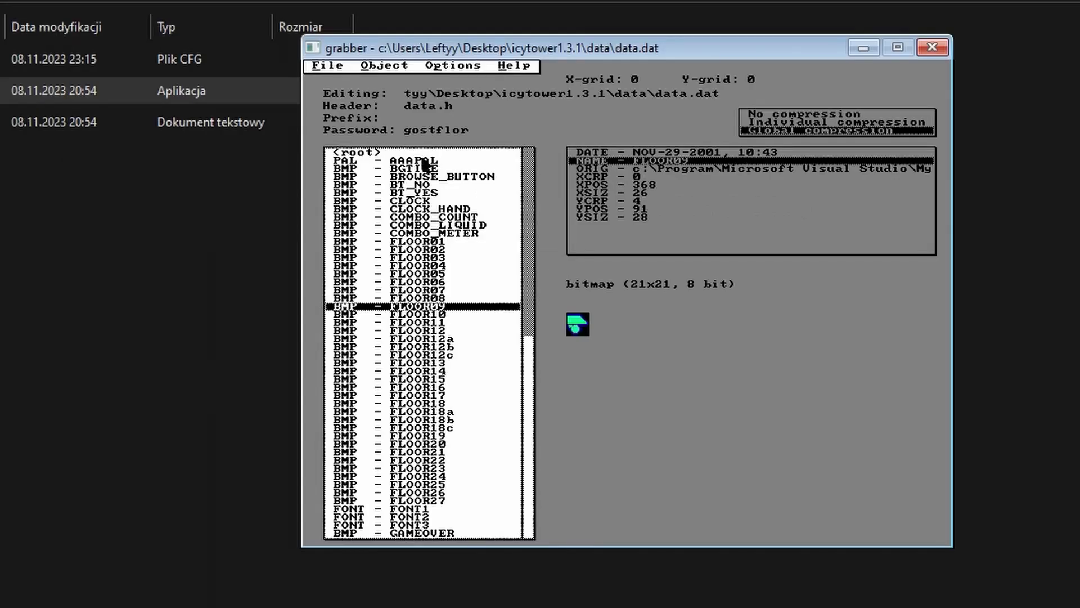
# Make AAAPAL the active palette and browse FLOOR03, FLOOR12a, FLOOR09 and FONT1 down to CLOCK.
pyautogui.click(281, 3)
pyautogui.doubleClick(426, 162)
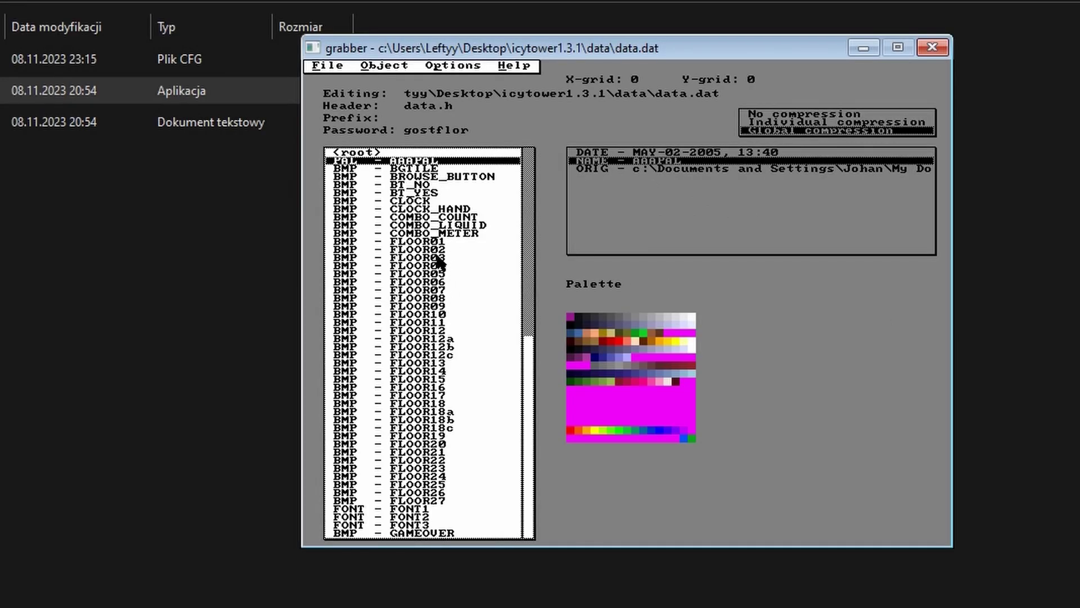
pyautogui.click(417, 258)
pyautogui.click(433, 338)
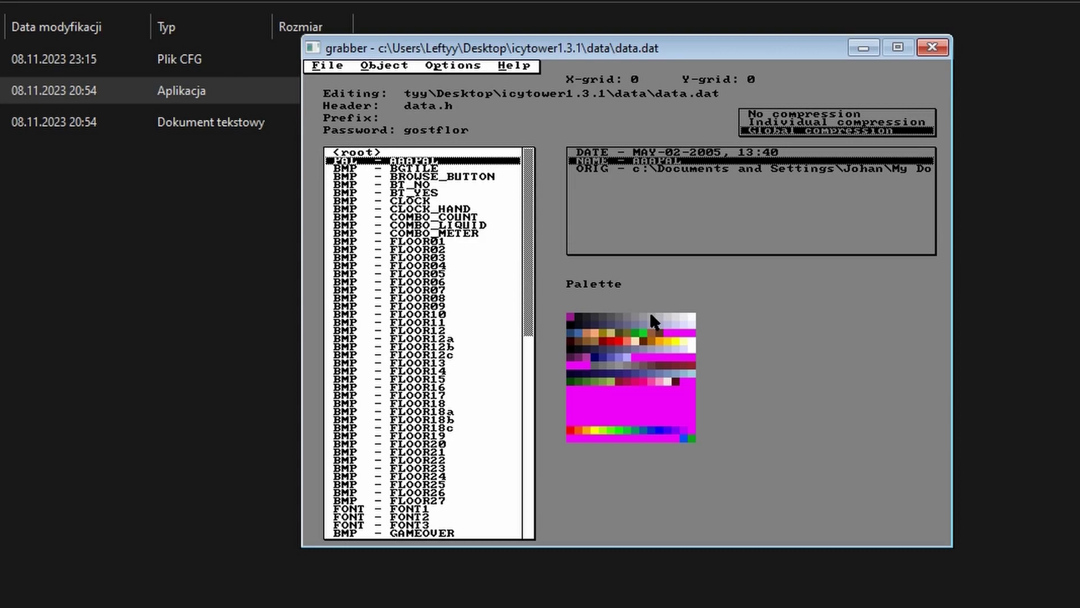
pyautogui.click(445, 306)
pyautogui.scroll(-1, 450, 304)
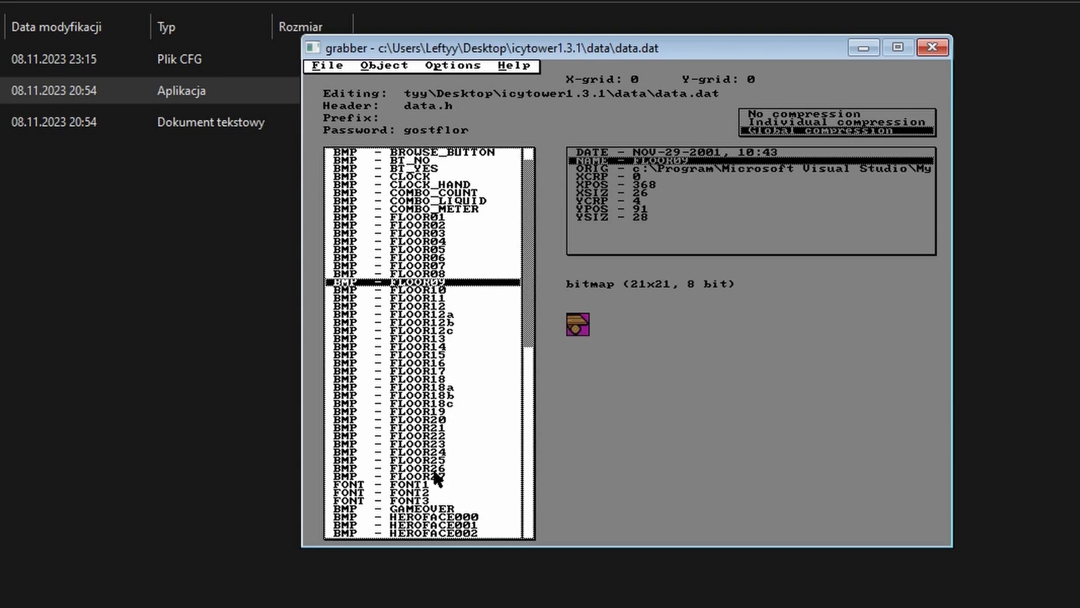
pyautogui.scroll(-1, 438, 460)
pyautogui.scroll(1, 436, 460)
pyautogui.click(425, 484)
pyautogui.scroll(1, 428, 323)
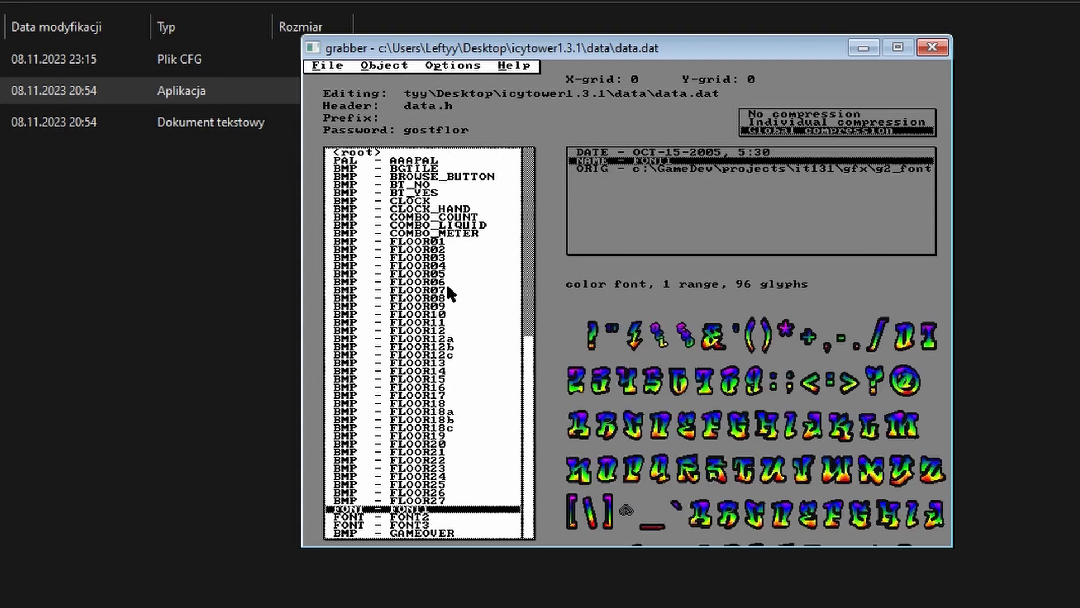
pyautogui.click(423, 204)
# Export the CLOCK sprite as gfx_000.bmp.
pyautogui.rightClick(423, 204)
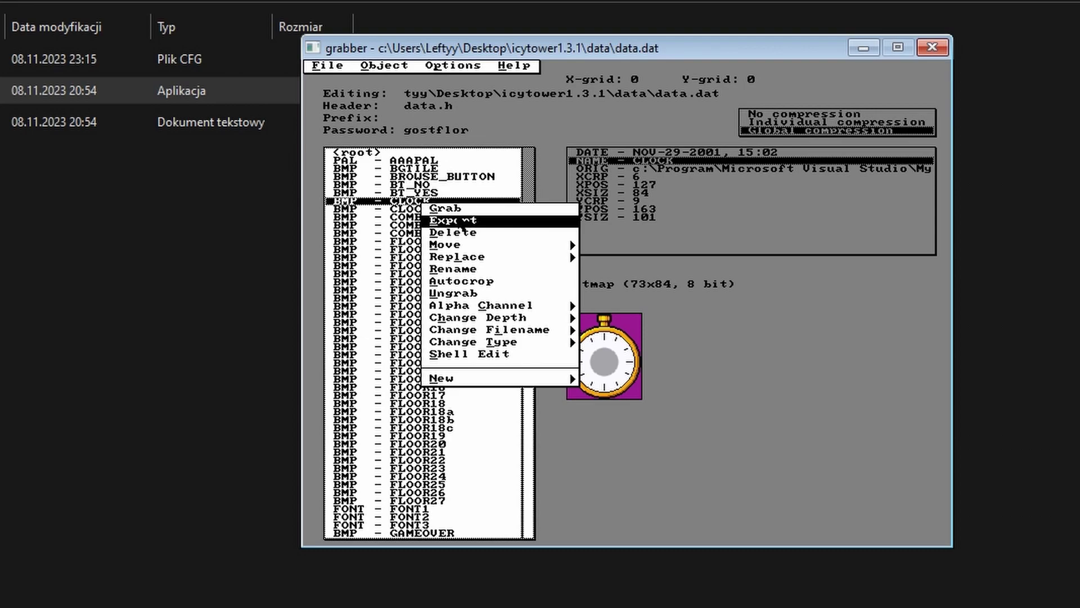
pyautogui.click(463, 222)
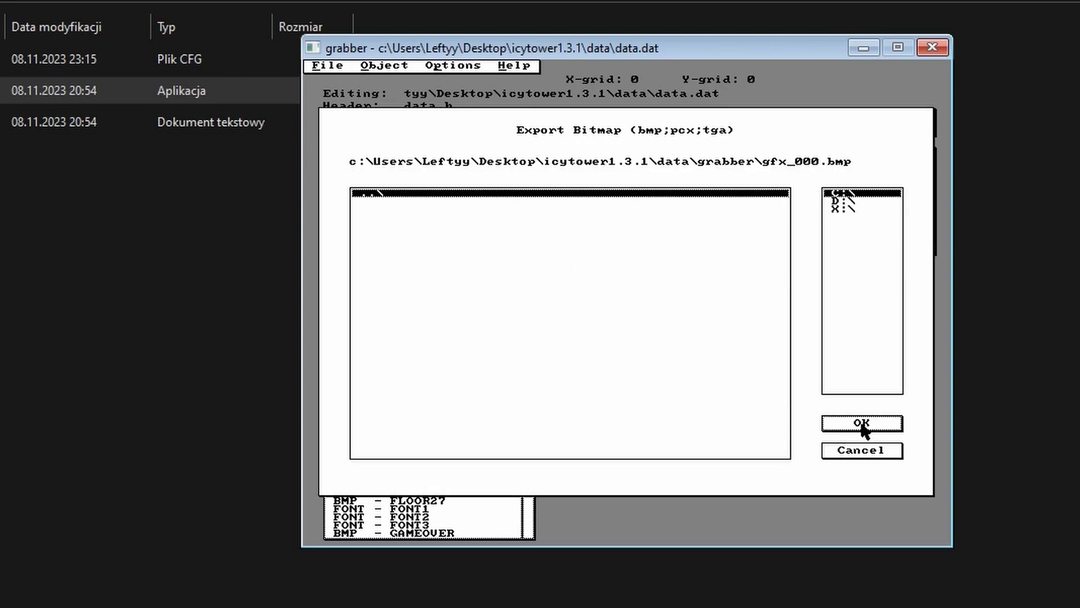
pyautogui.click(864, 426)
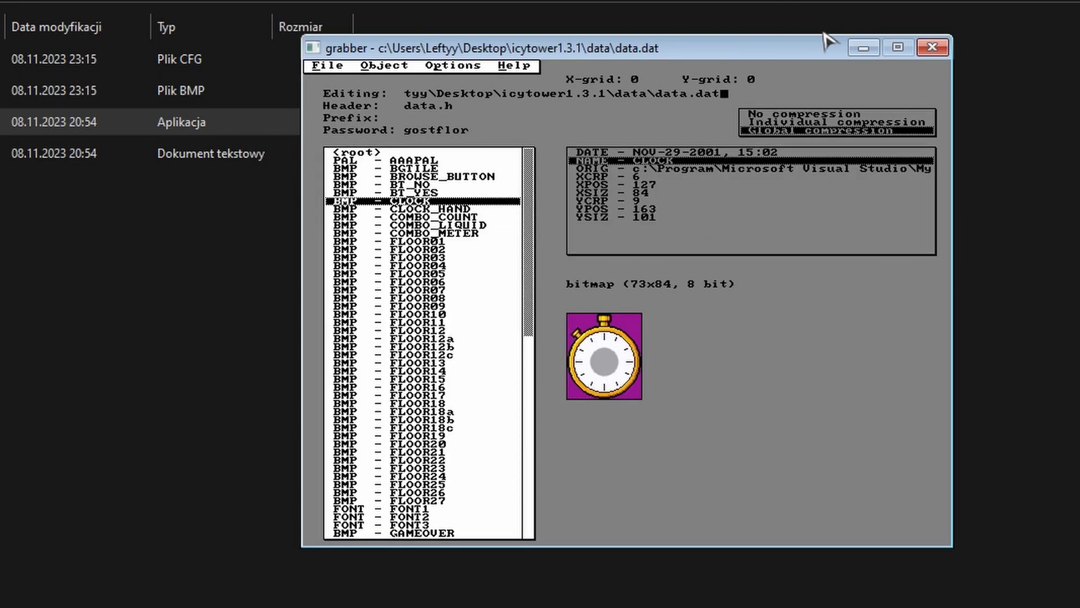
# Close grabber without saving changes to data.dat.
pyautogui.click(932, 48)
pyautogui.click(626, 319)
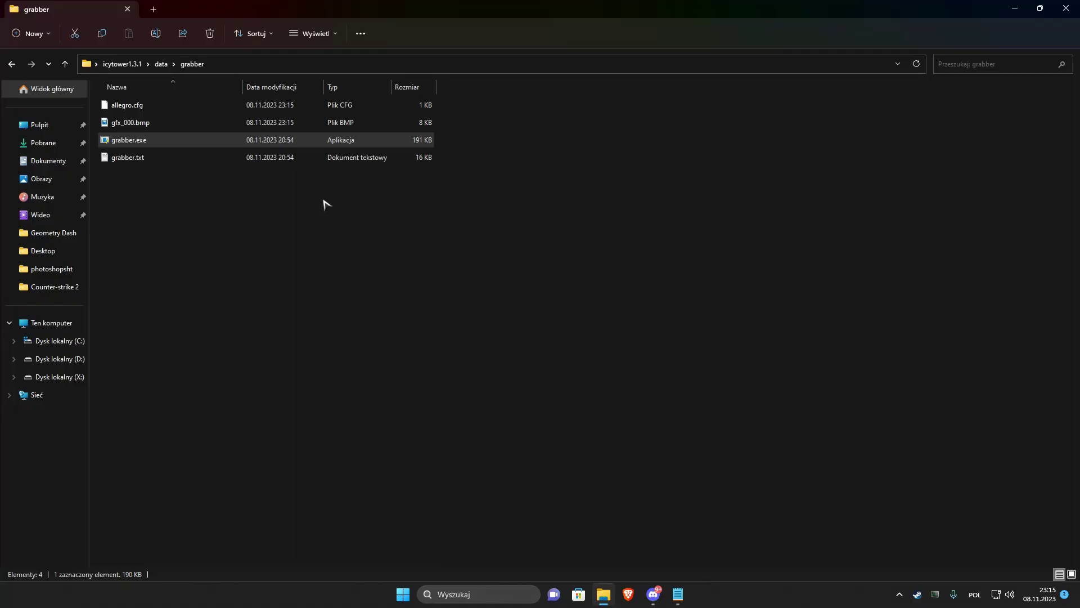
pyautogui.press('super')
# Launch Adobe Photoshop 2023 from search with gfx_000.bmp open.
pyautogui.write('ado')
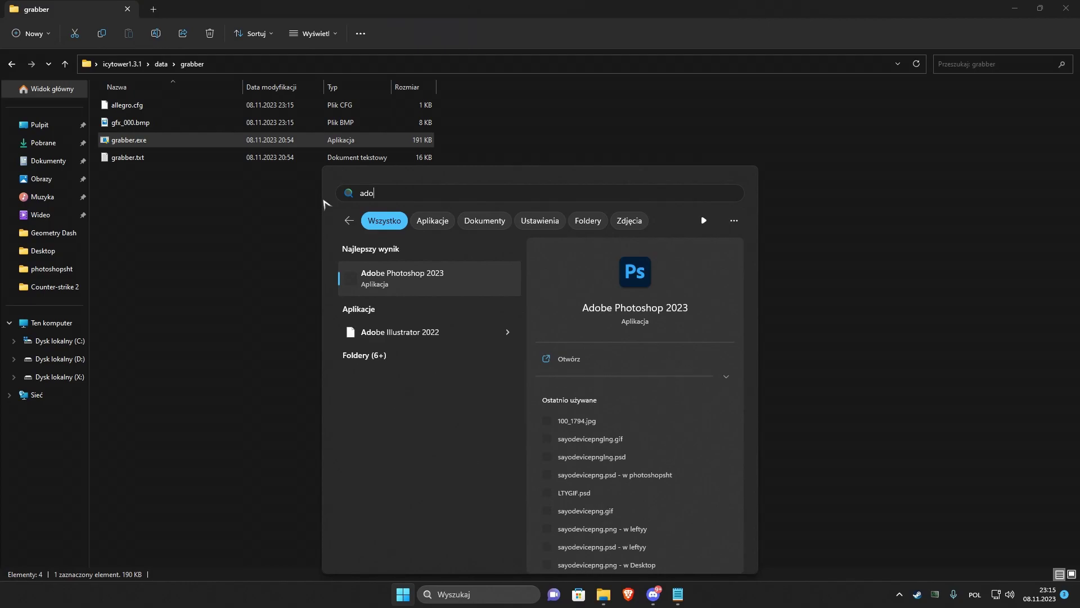
pyautogui.click(418, 276)
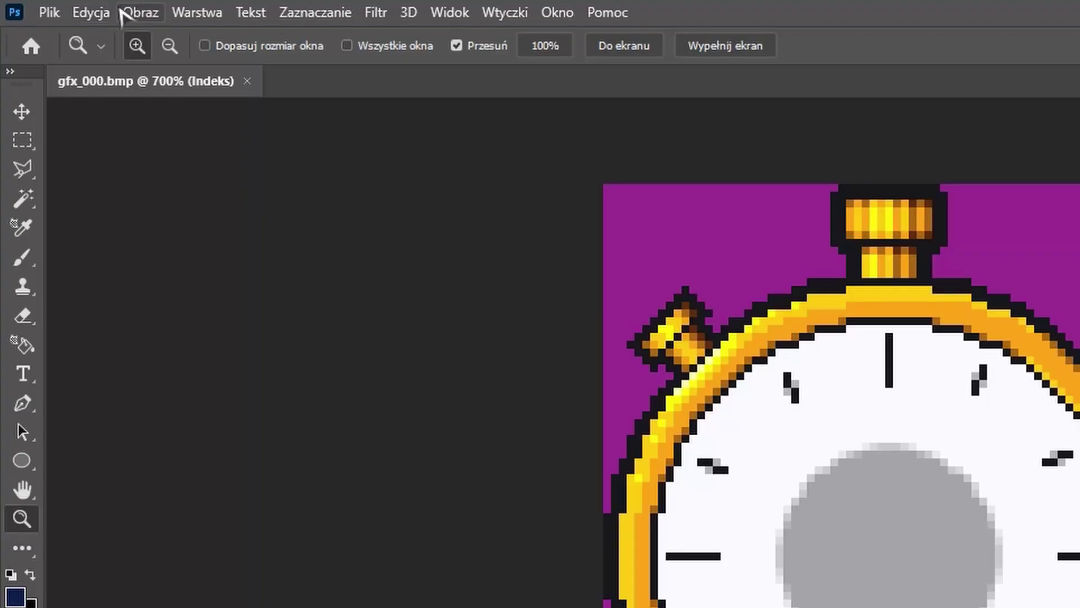
pyautogui.click(141, 12)
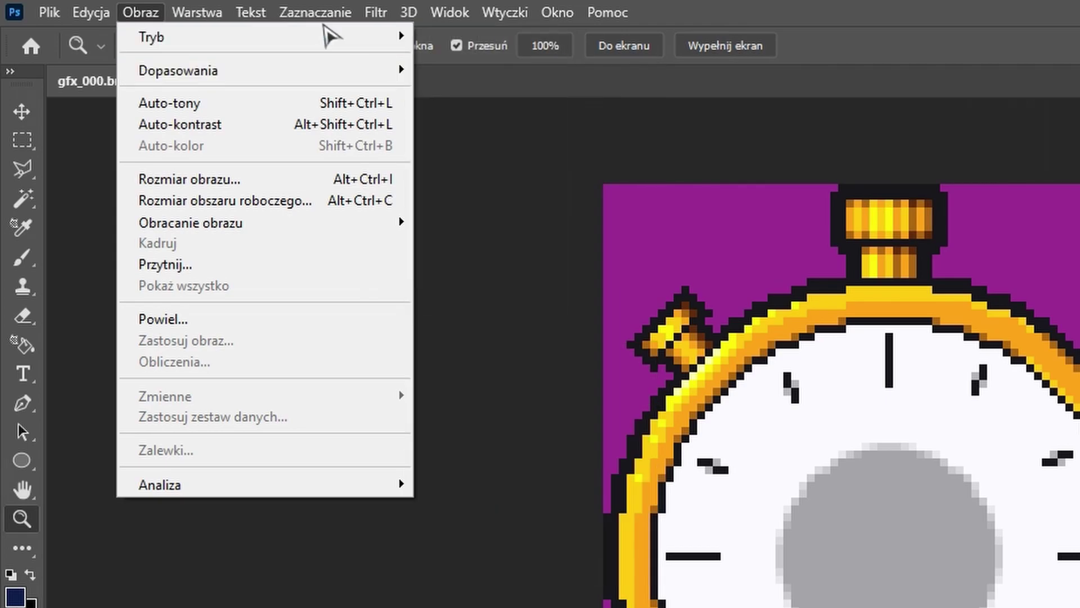
# Open the indexed clock image's Color Table via Image > Mode and move it beside the image.
pyautogui.moveTo(393, 37)
pyautogui.click(475, 297)
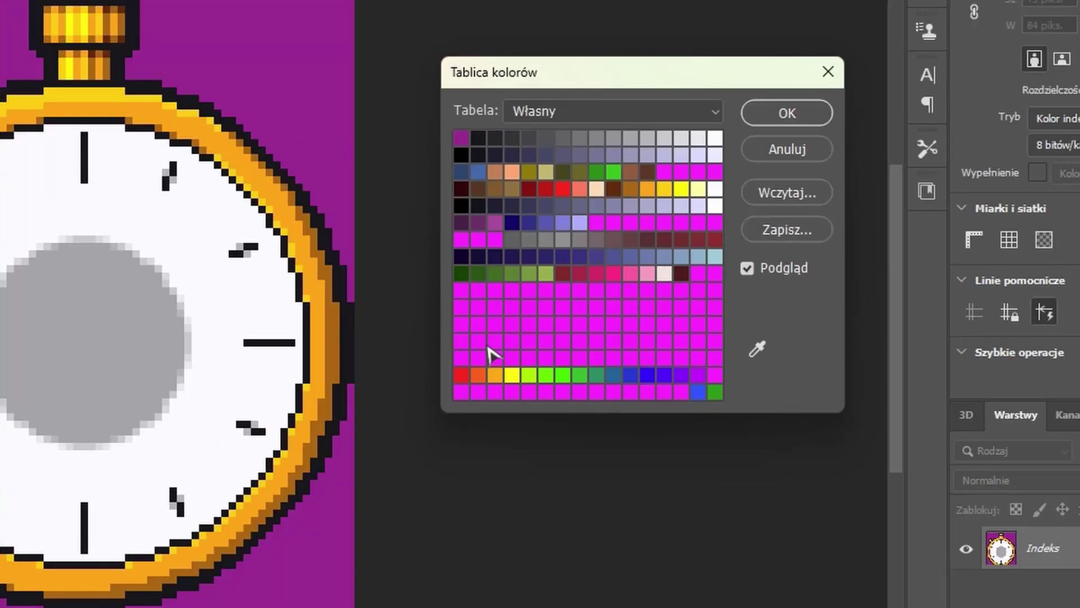
pyautogui.moveTo(706, 139); pyautogui.dragTo(678, 118)
pyautogui.moveTo(517, 35); pyautogui.dragTo(579, 69)
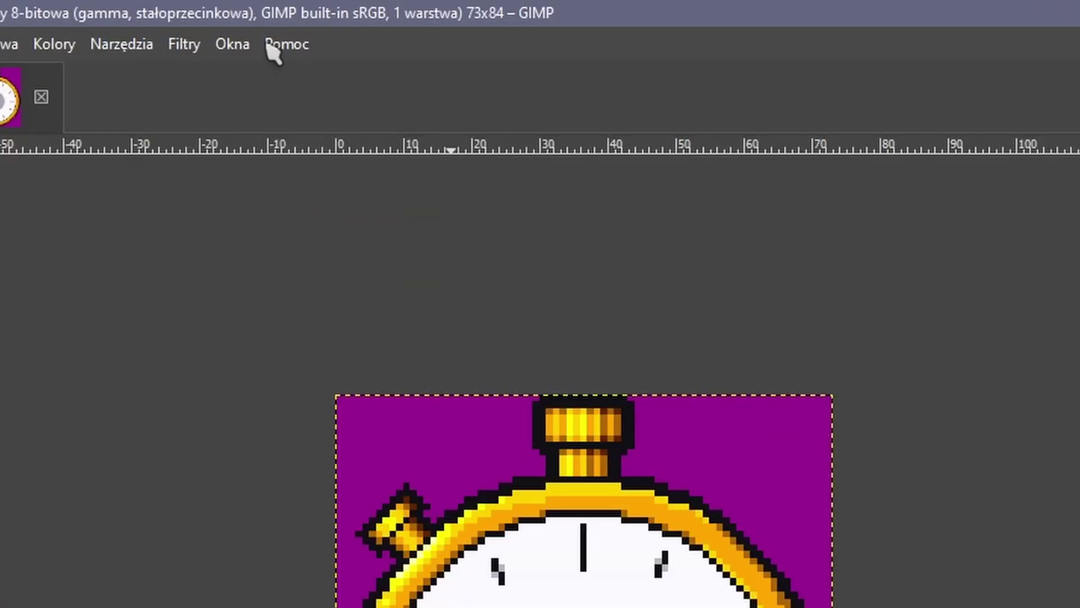
# Show the Colour Palette panel from the Window menu.
pyautogui.click(284, 21)
pyautogui.moveTo(284, 115)
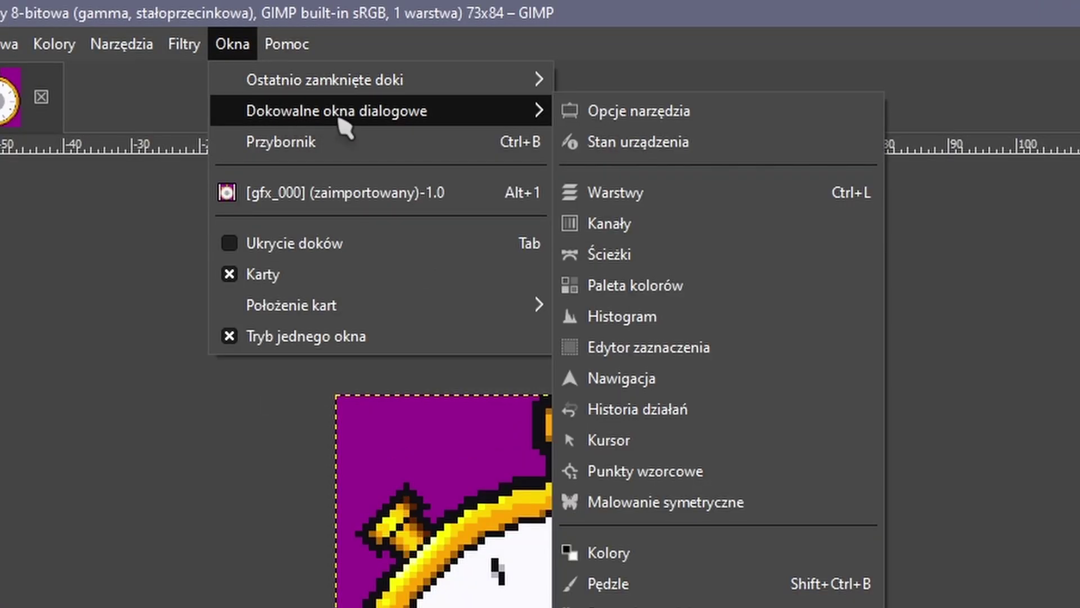
pyautogui.click(660, 288)
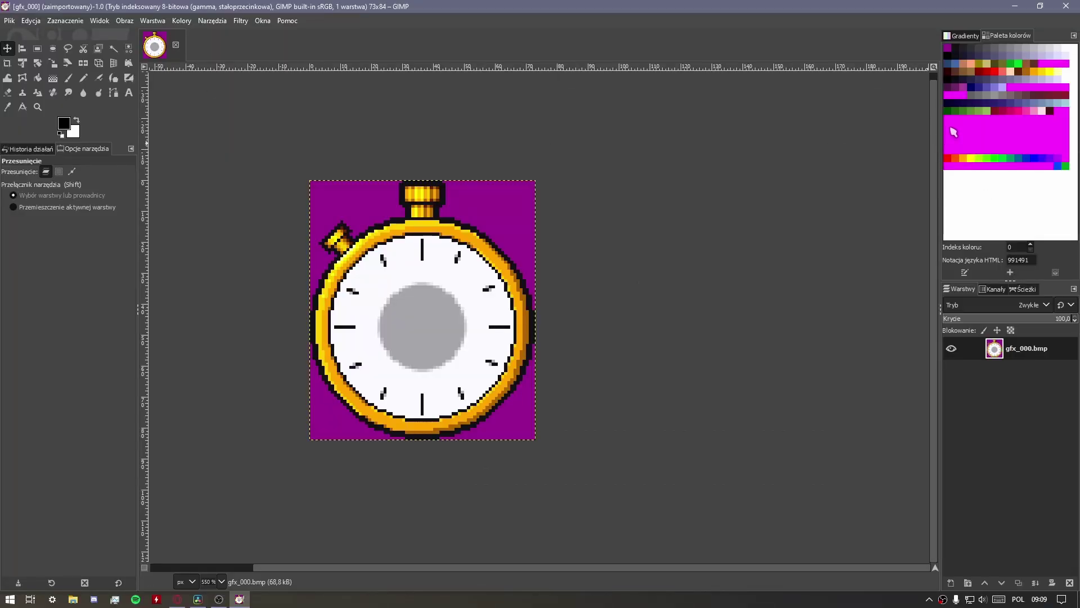
# Change palette entry 144 from magenta to purple 7144ff, then dab with the brush.
pyautogui.doubleClick(954, 127)
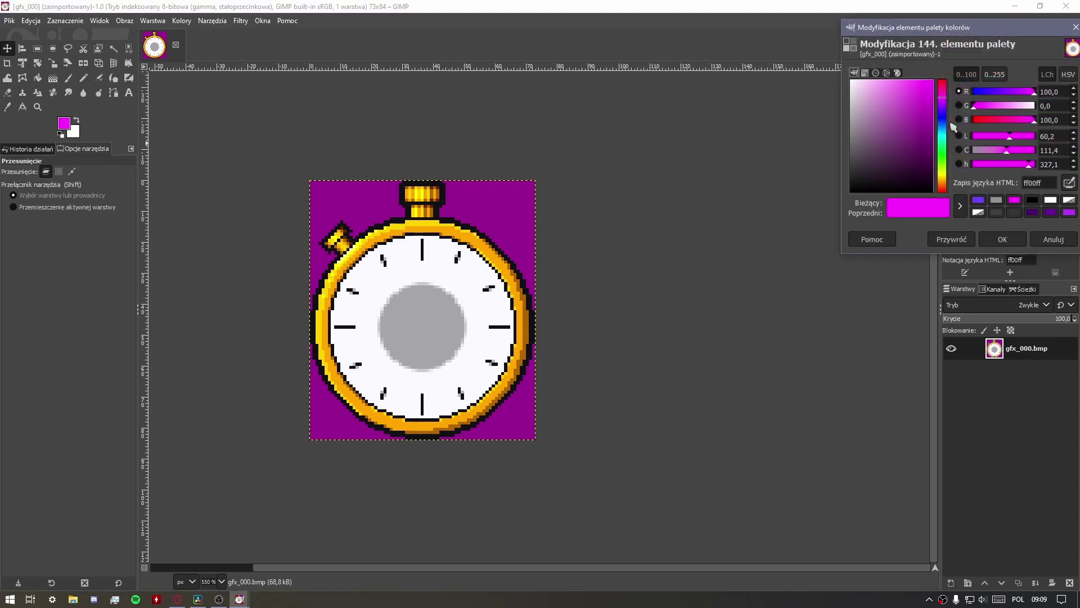
pyautogui.click(982, 201)
pyautogui.click(996, 239)
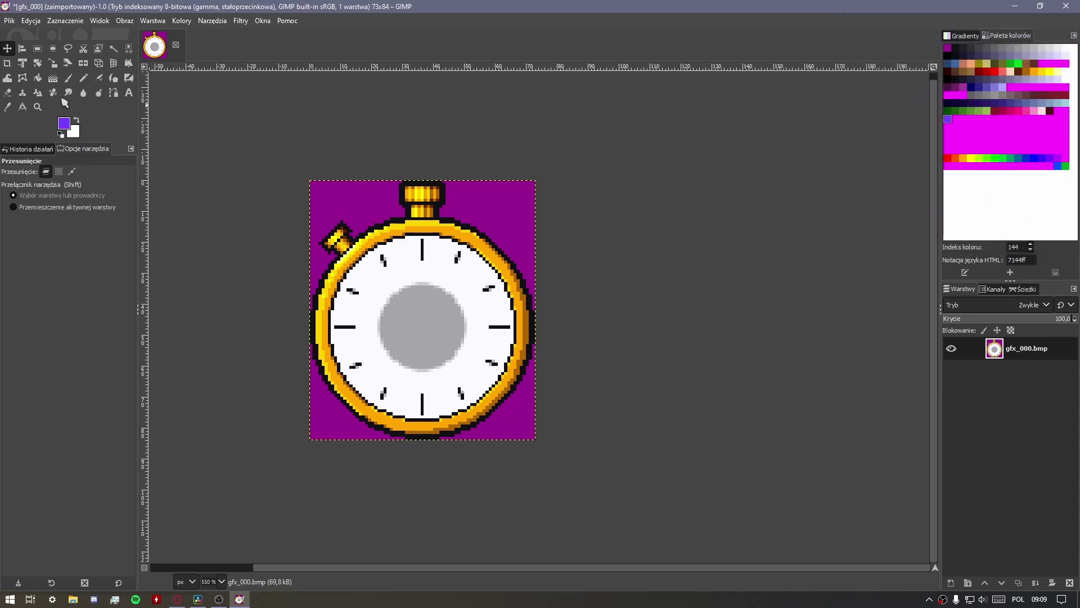
pyautogui.click(69, 79)
pyautogui.click(338, 221)
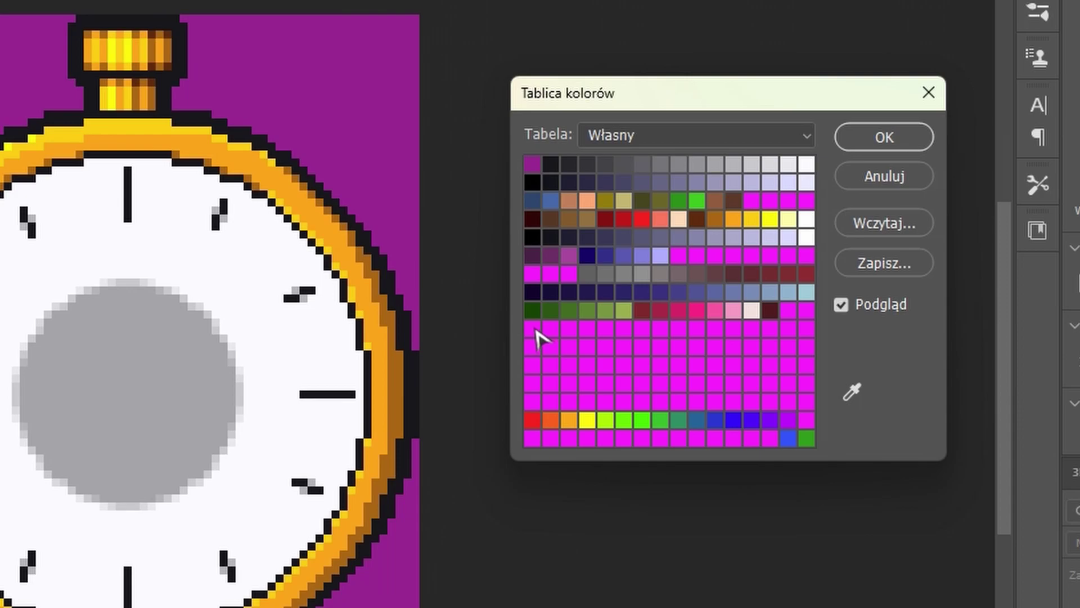
# Recolour the first magenta colour-table entry blue-violet, then change it to pure blue.
pyautogui.click(536, 336)
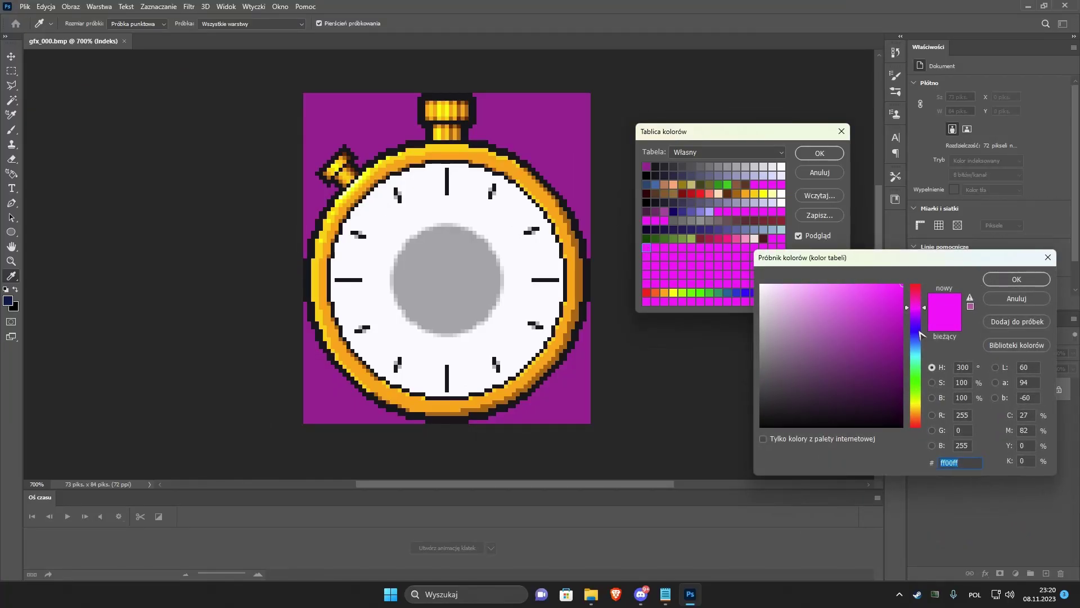
pyautogui.click(918, 329)
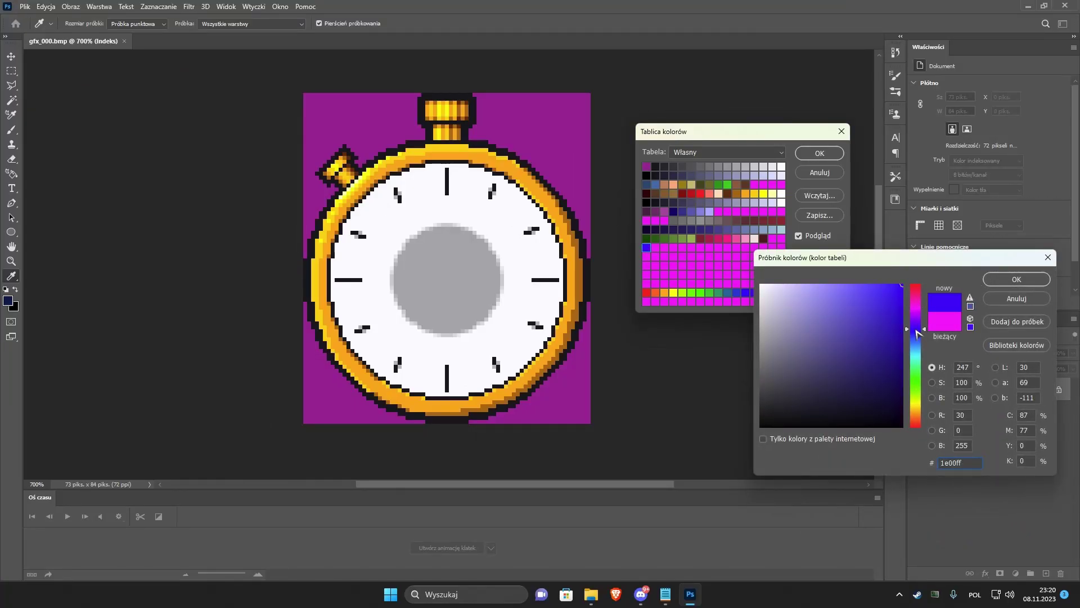
pyautogui.moveTo(918, 332); pyautogui.dragTo(918, 325)
pyautogui.click(999, 284)
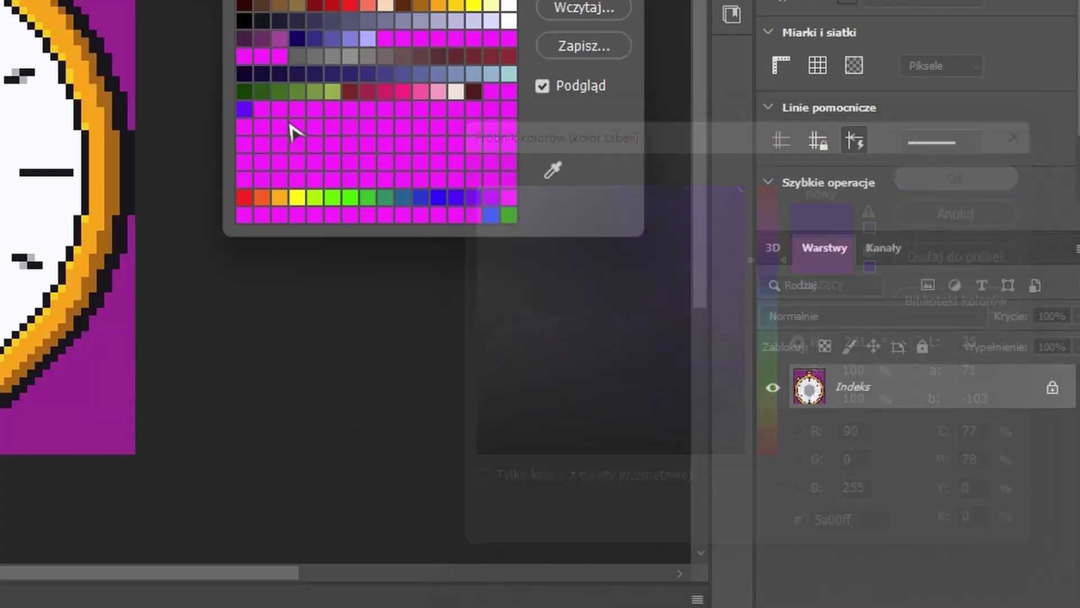
pyautogui.click(655, 247)
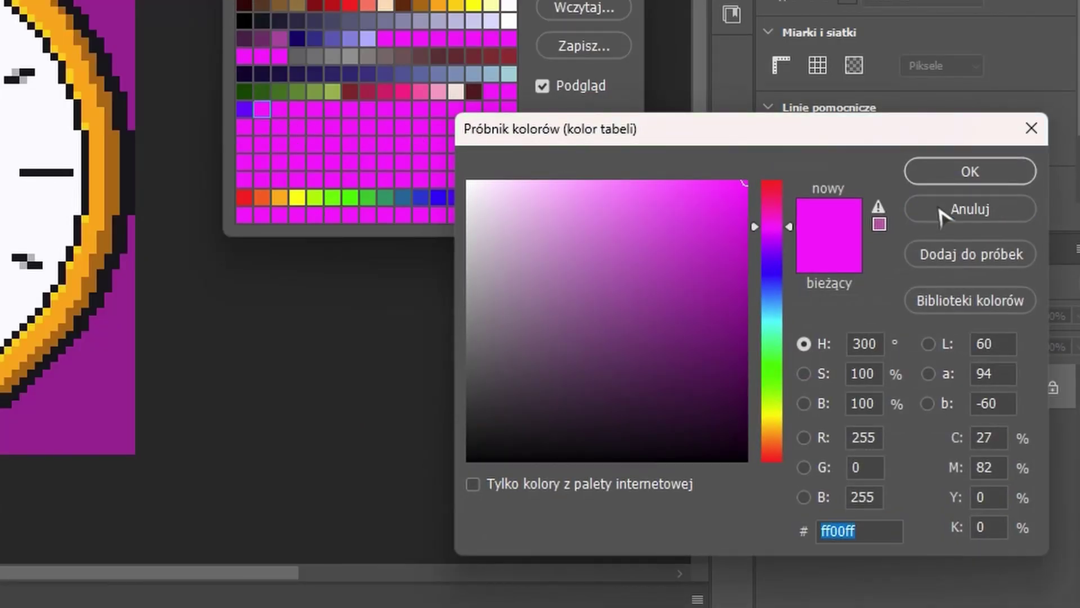
pyautogui.click(941, 213)
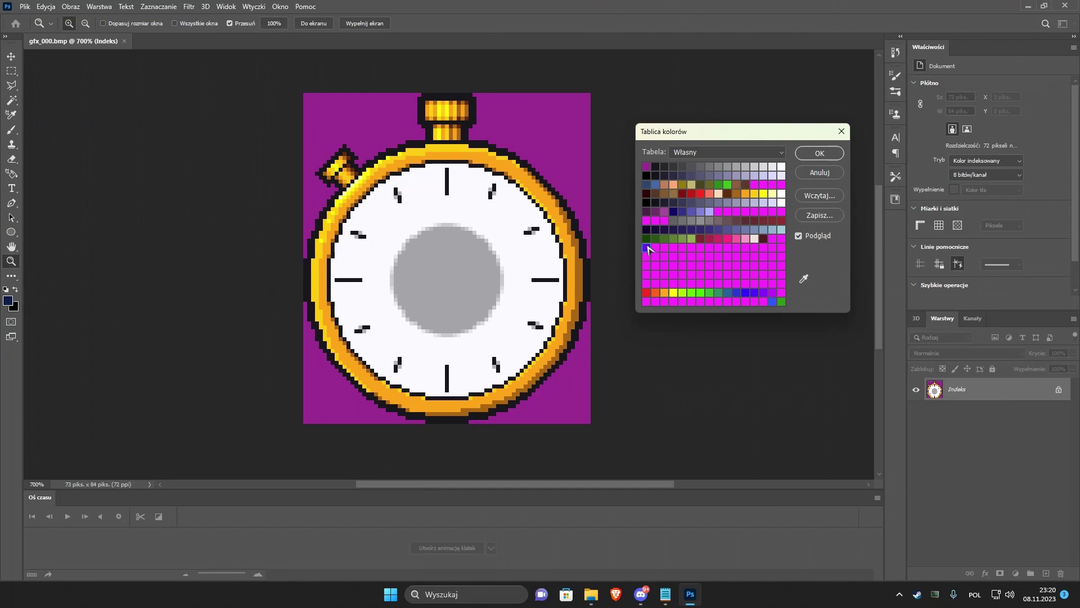
pyautogui.click(243, 109)
pyautogui.click(771, 277)
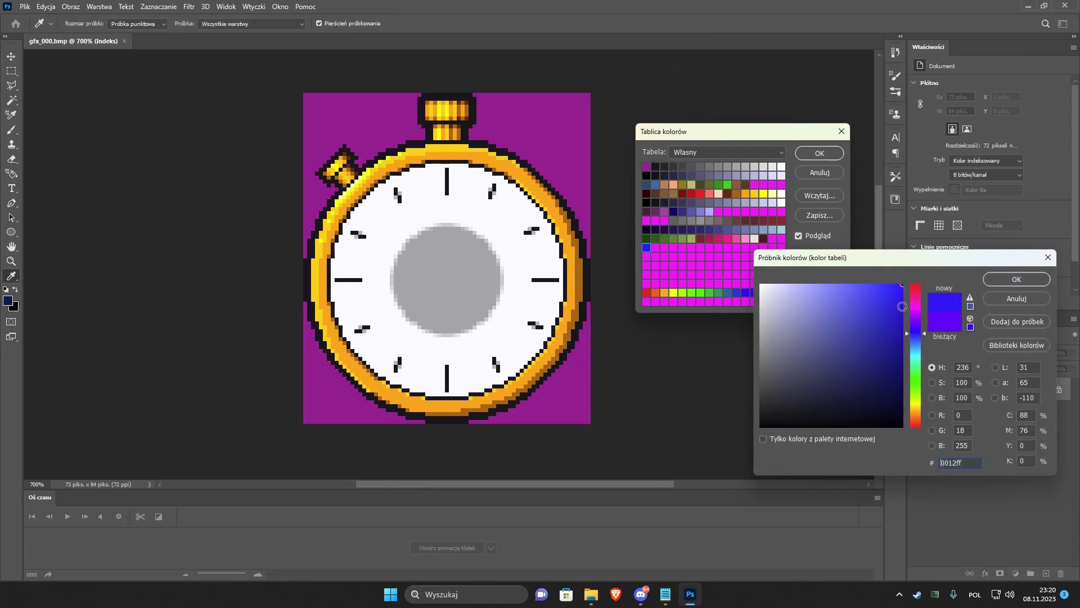
pyautogui.click(1017, 280)
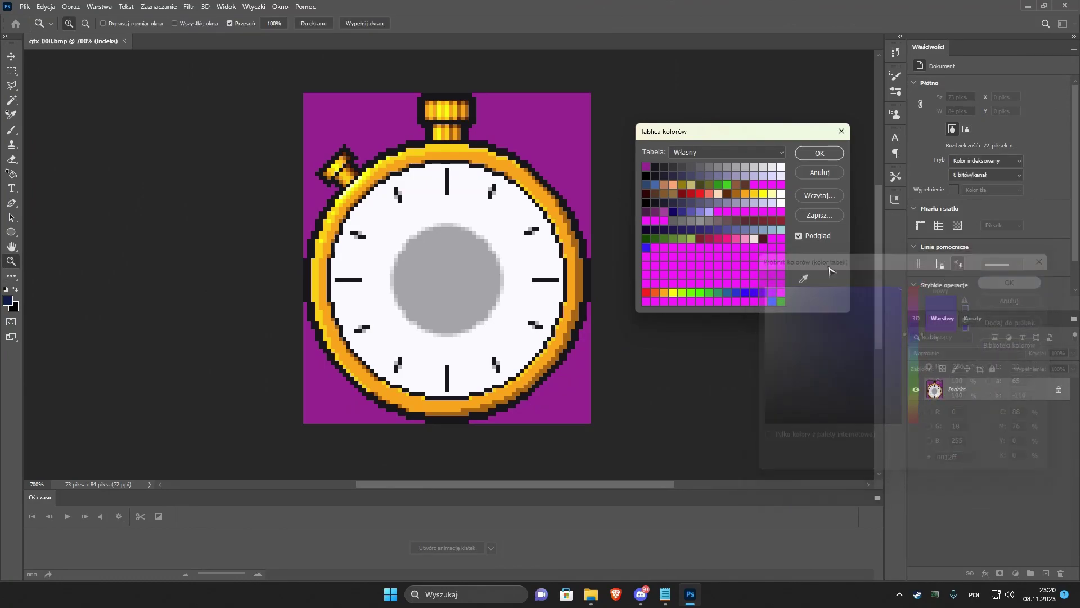
# Set two more magenta entries to a slightly darker blue and a lighter blue-violet.
pyautogui.click(664, 248)
pyautogui.click(917, 334)
pyautogui.click(917, 336)
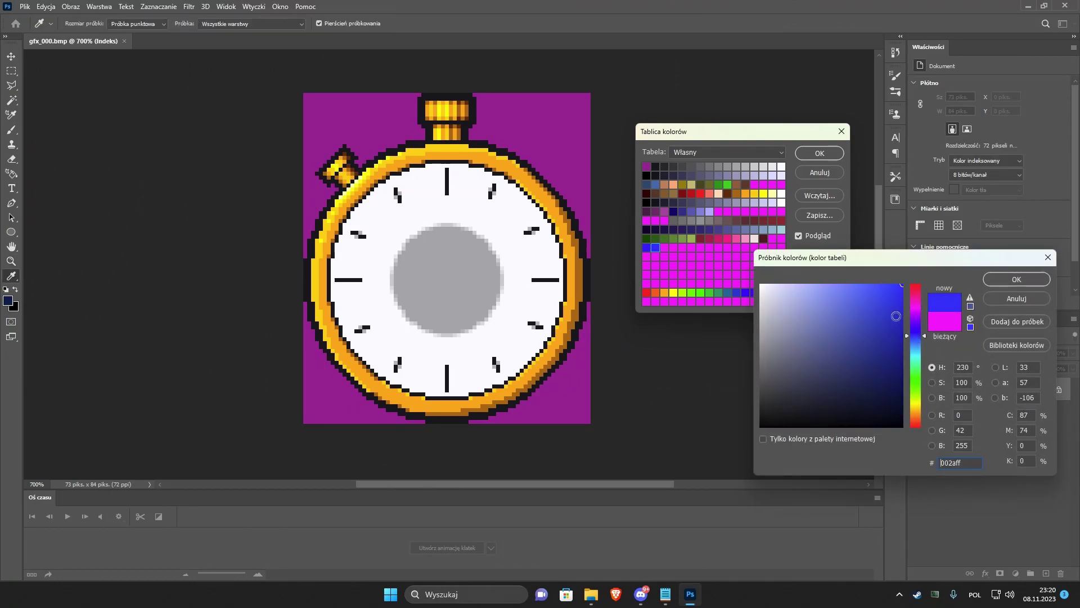
pyautogui.moveTo(893, 298); pyautogui.dragTo(915, 301)
pyautogui.click(1017, 279)
pyautogui.click(664, 248)
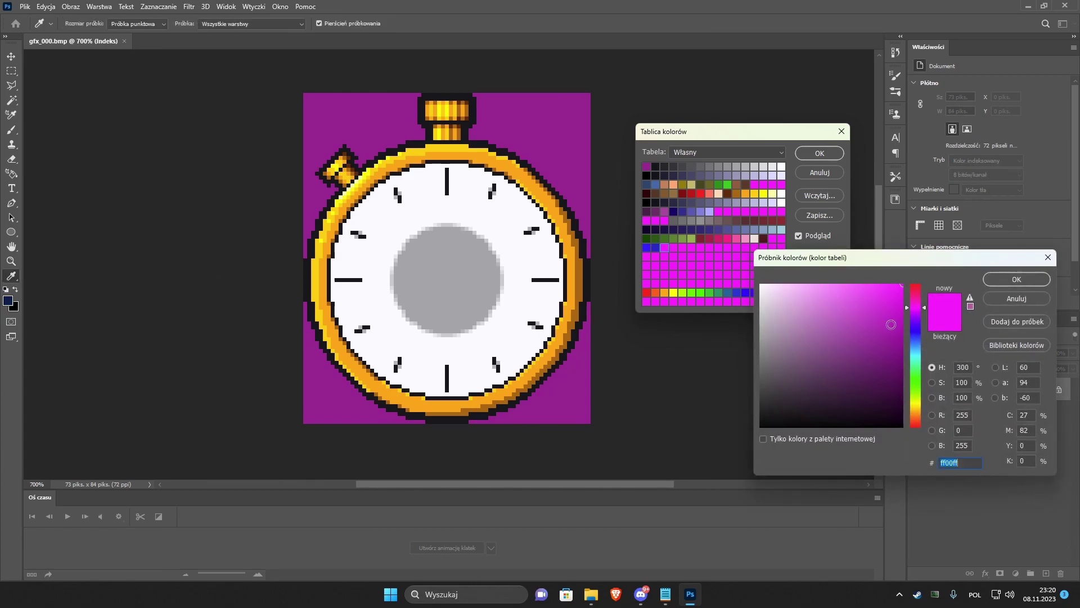
pyautogui.click(917, 329)
pyautogui.click(879, 290)
pyautogui.moveTo(879, 289); pyautogui.dragTo(830, 280)
pyautogui.click(1016, 280)
# Turn two further entries into a lighter blue and a deep blue, then apply the colour table.
pyautogui.click(675, 248)
pyautogui.click(917, 332)
pyautogui.click(1017, 279)
pyautogui.click(682, 248)
pyautogui.click(917, 335)
pyautogui.moveTo(896, 315); pyautogui.dragTo(937, 341)
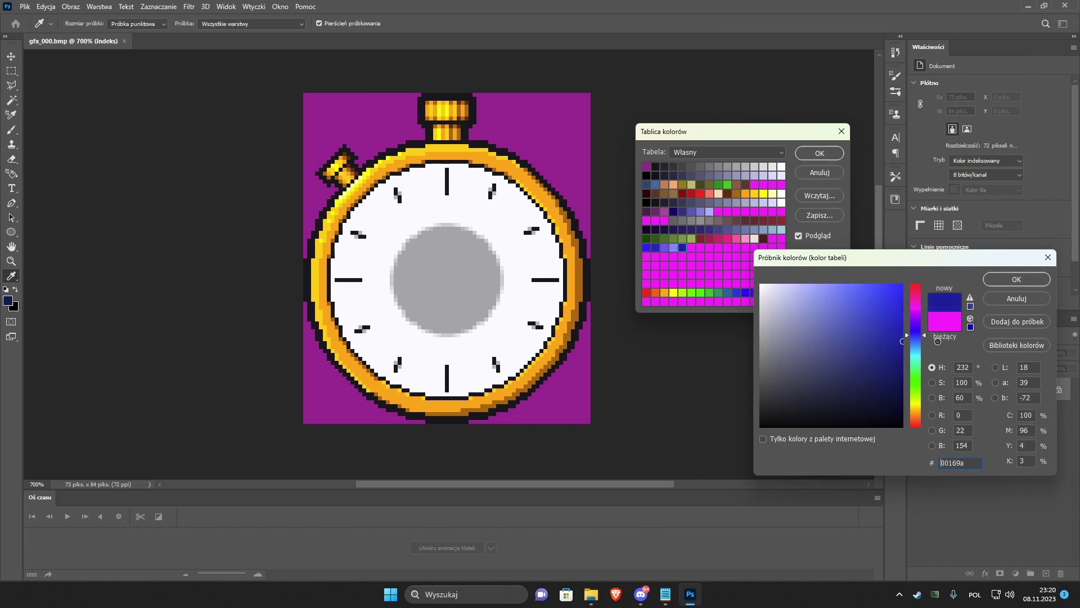
pyautogui.click(1017, 280)
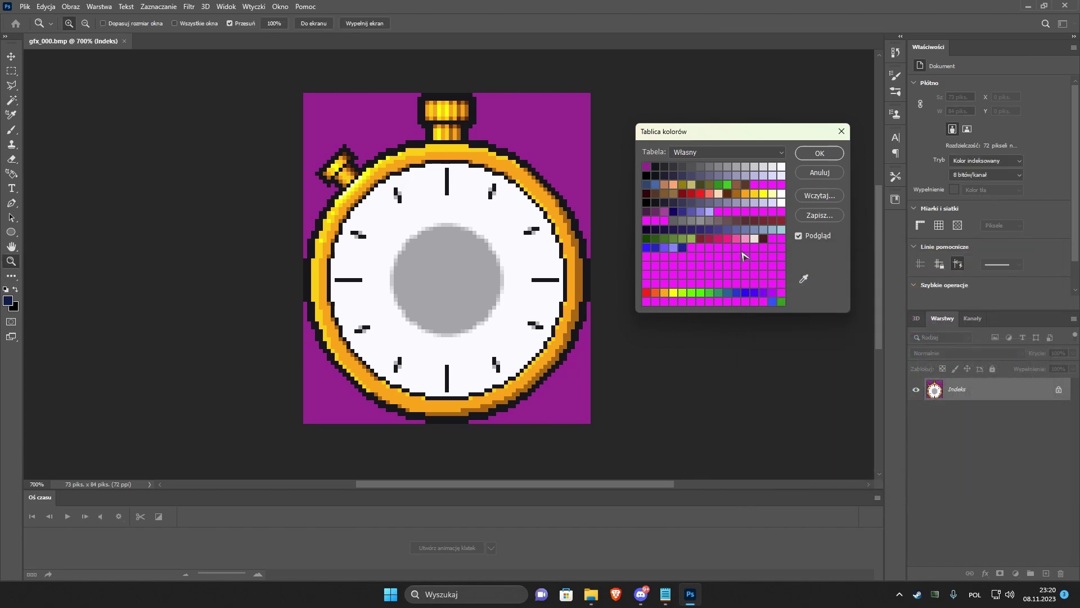
pyautogui.click(646, 248)
pyautogui.click(1017, 279)
pyautogui.click(820, 153)
# Fill the gold ring blue with the Paint Bucket and adjust the blue colour-table entry.
pyautogui.press('g')
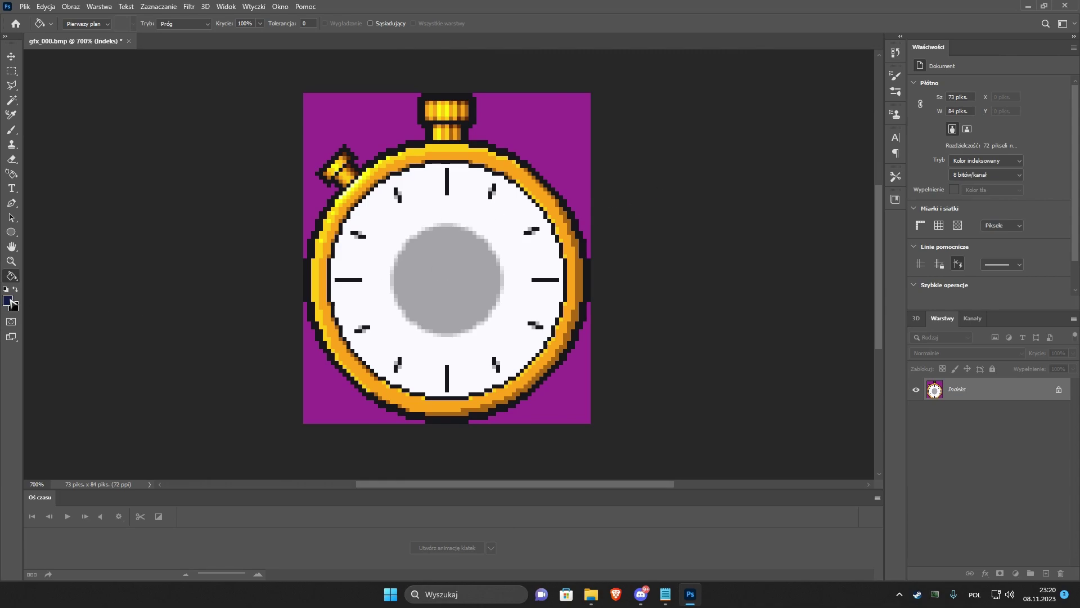
pyautogui.click(506, 167)
pyautogui.click(71, 7)
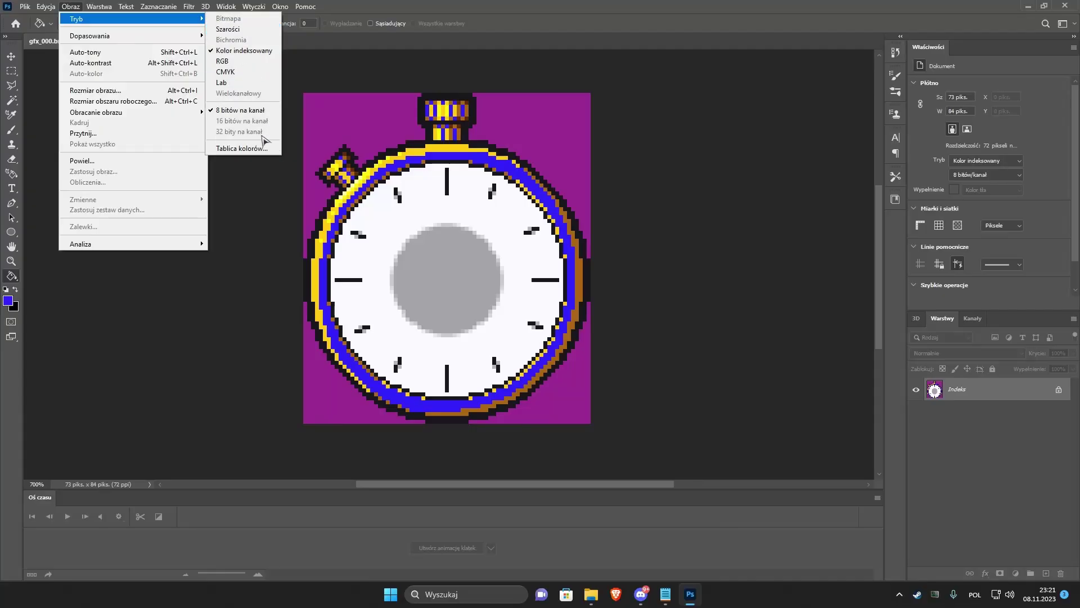
pyautogui.click(243, 148)
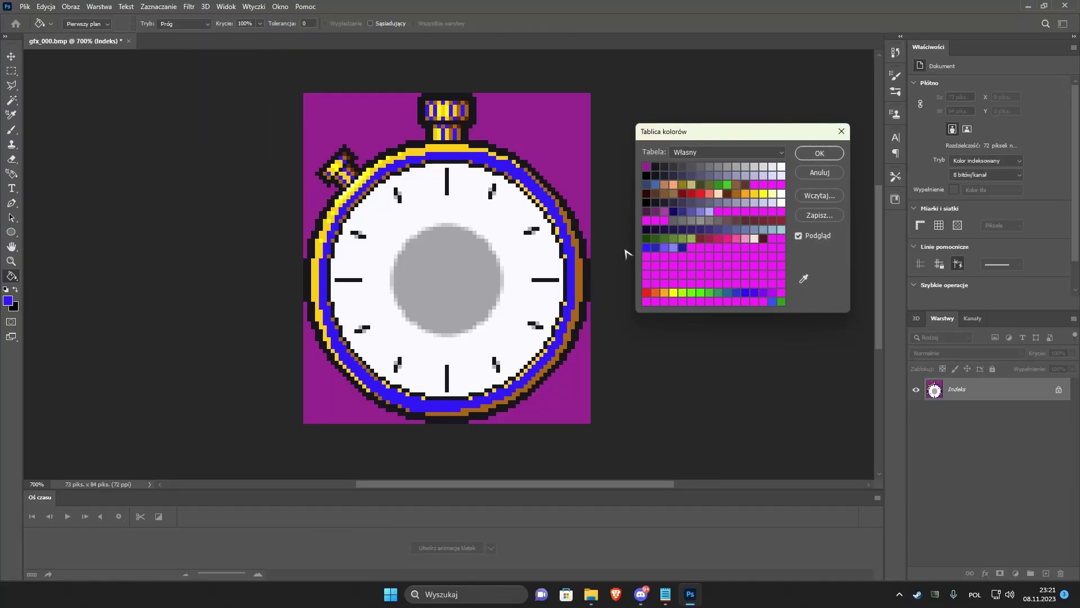
pyautogui.click(649, 252)
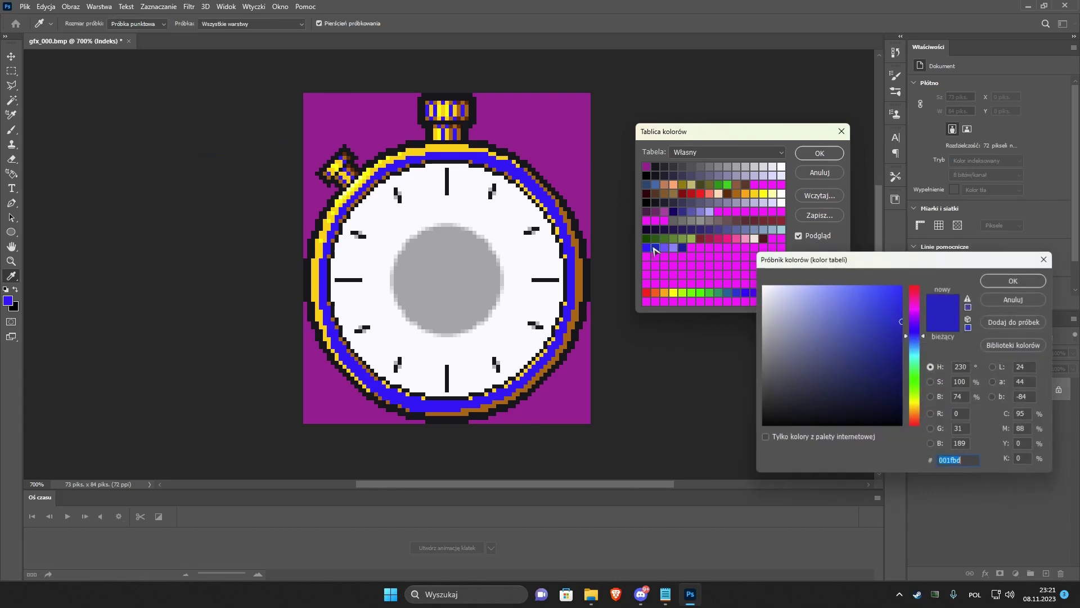
pyautogui.click(1016, 279)
pyautogui.press('Return')
pyautogui.press('g')
pyautogui.press('Escape')
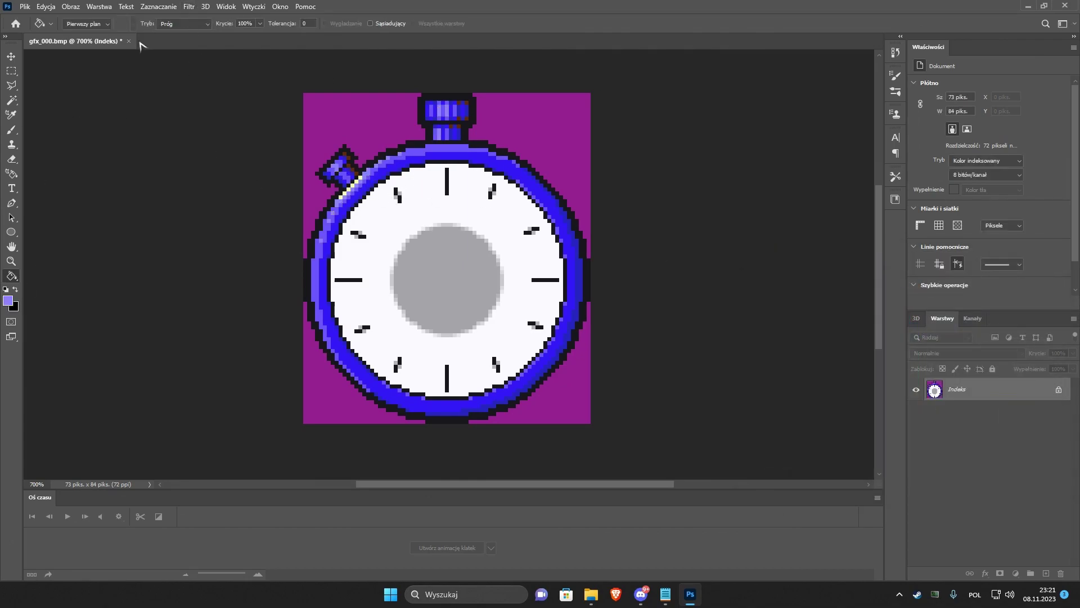
# Recheck the colour table, then brush blue over remaining gold pixels on the side button.
pyautogui.click(71, 6)
pyautogui.moveTo(84, 19)
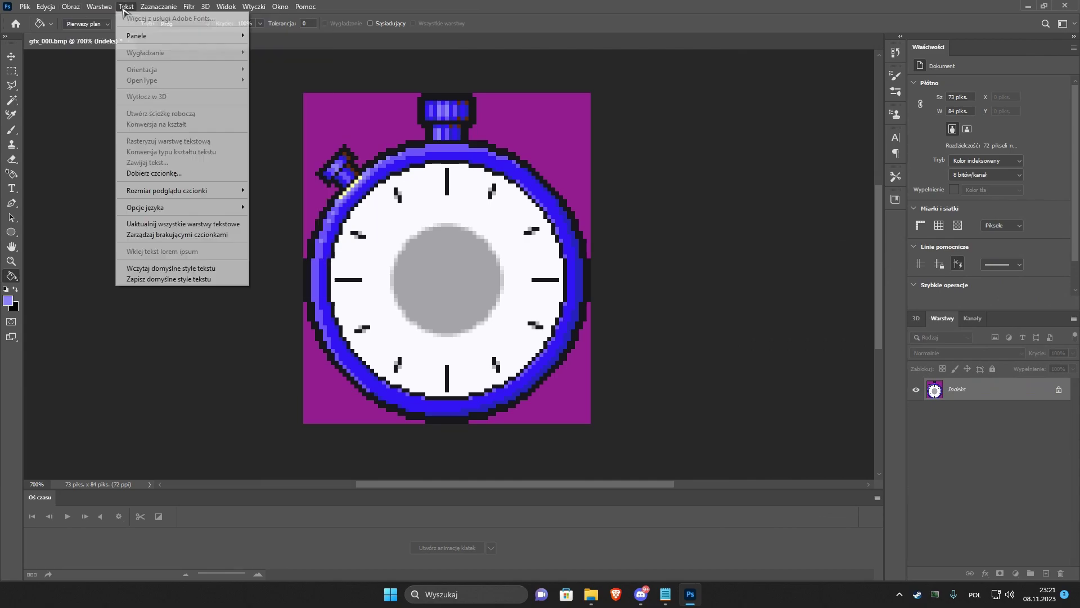
pyautogui.click(236, 149)
pyautogui.press('Return')
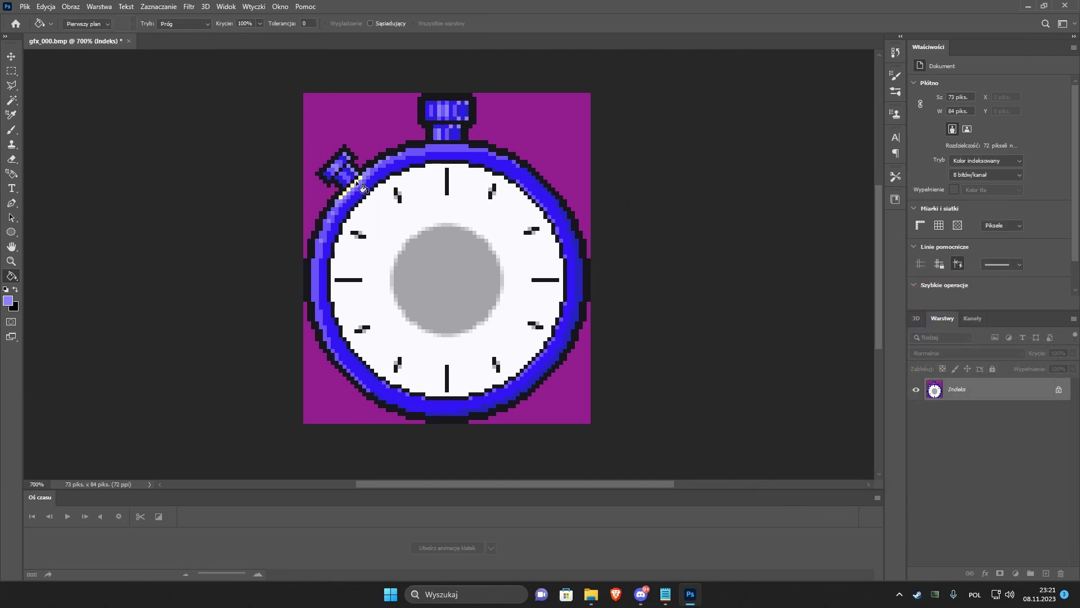
pyautogui.press('b')
pyautogui.keyDown('alt'); pyautogui.click(362, 181); pyautogui.keyUp('alt')
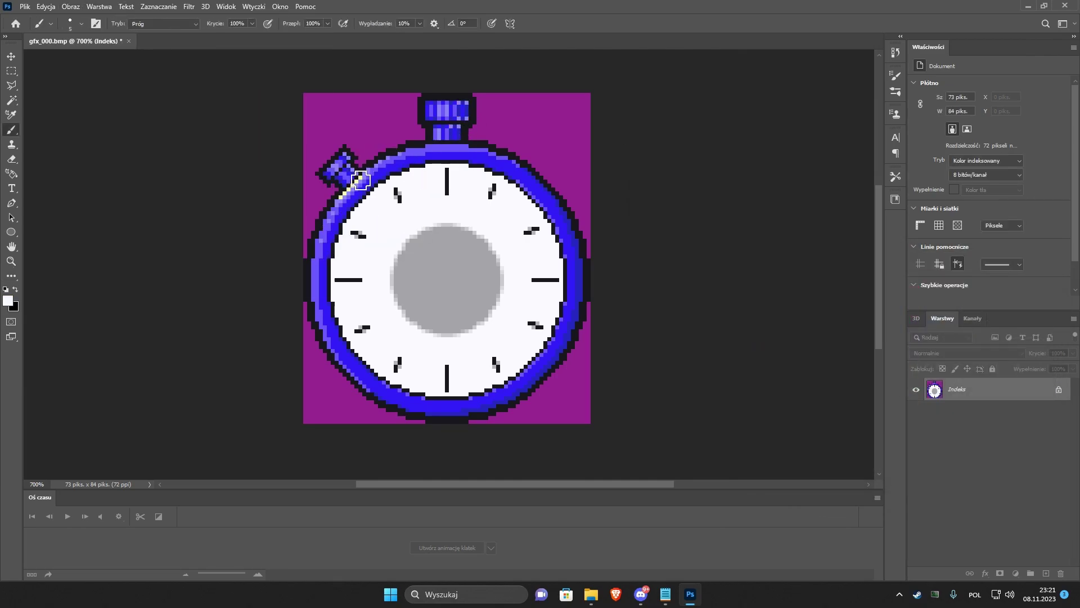
pyautogui.press('g')
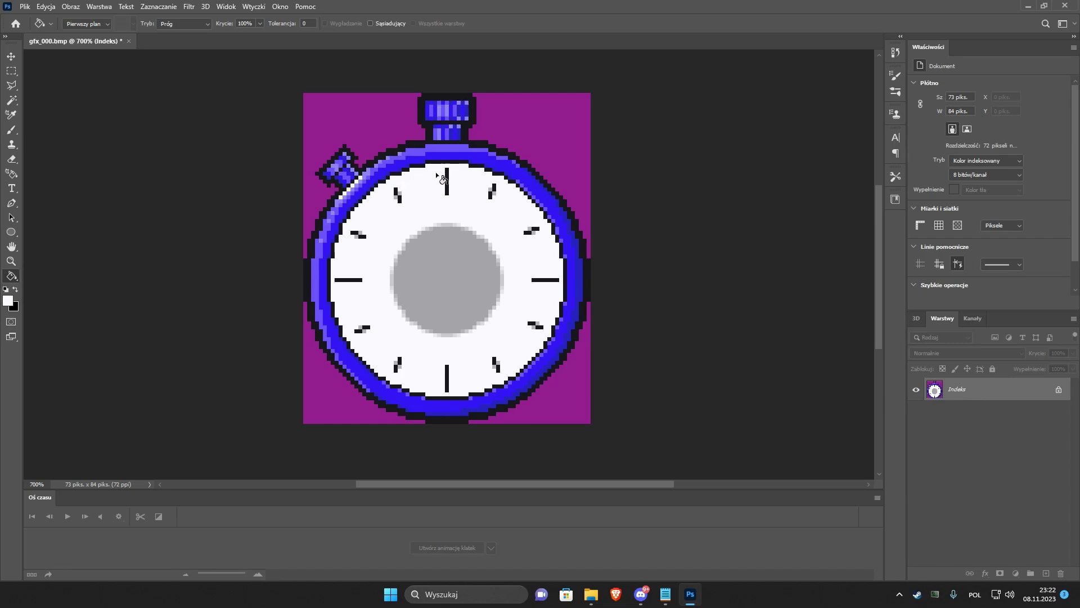
pyautogui.click(25, 7)
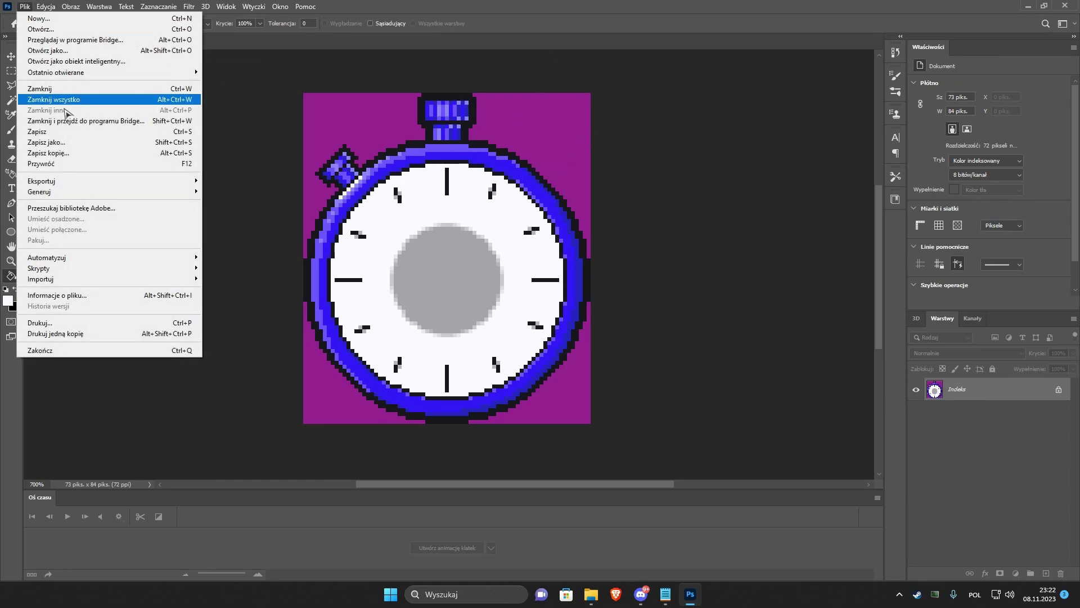
# Save the recoloured image as clock.bmp, accepting the BMP options.
pyautogui.click(50, 135)
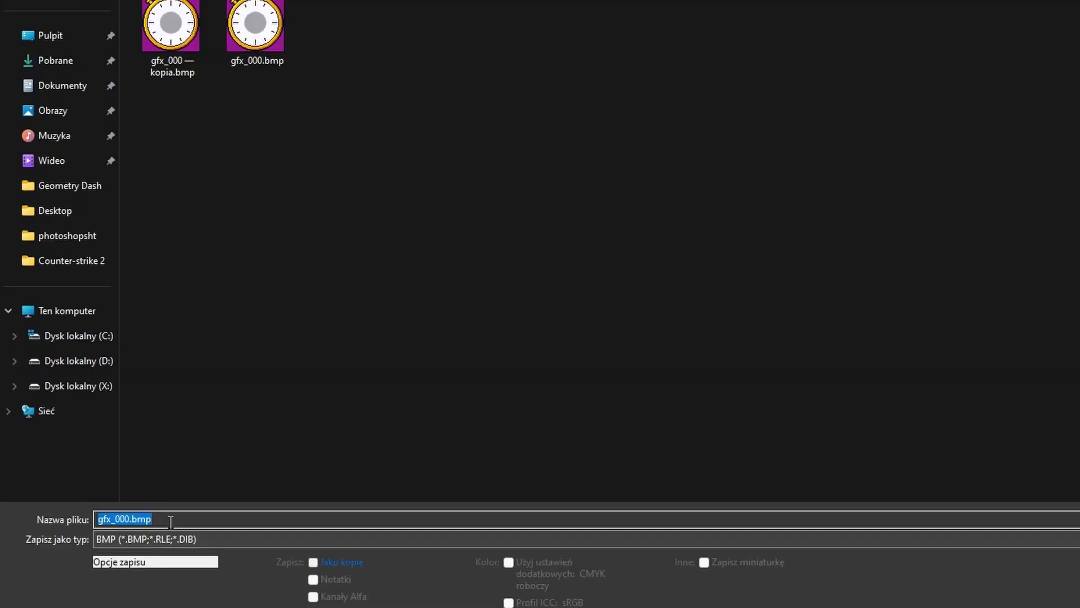
pyautogui.click(106, 454)
pyautogui.hotkey('shift', 'Home')
pyautogui.write('cl')
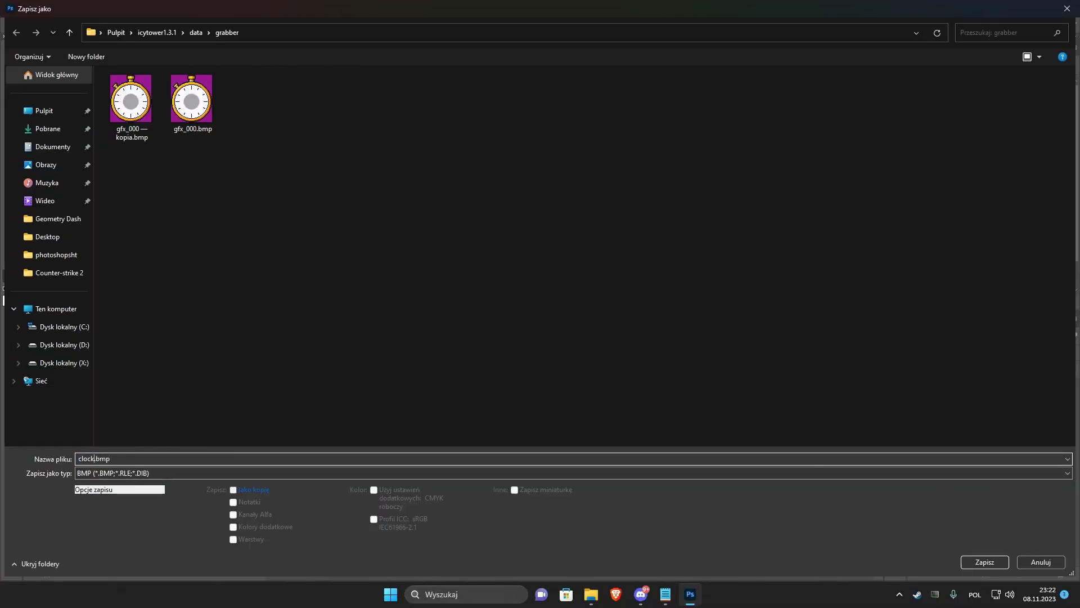
pyautogui.write('ock.')
pyautogui.press('Return')
pyautogui.click(606, 168)
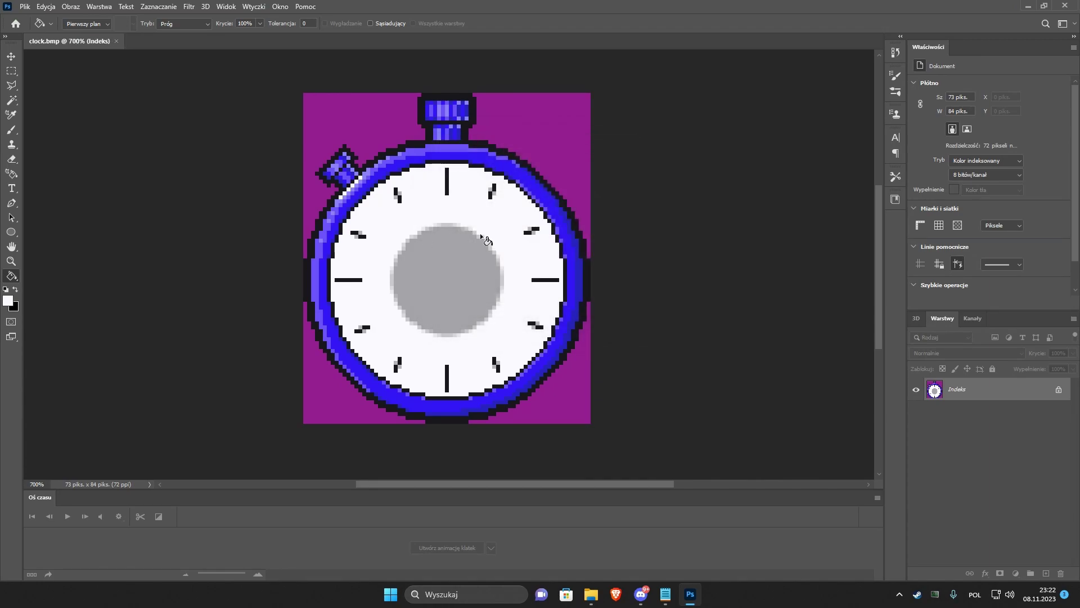
# Launch grabber.exe from the grabber folder in File Explorer.
pyautogui.press('super+d')
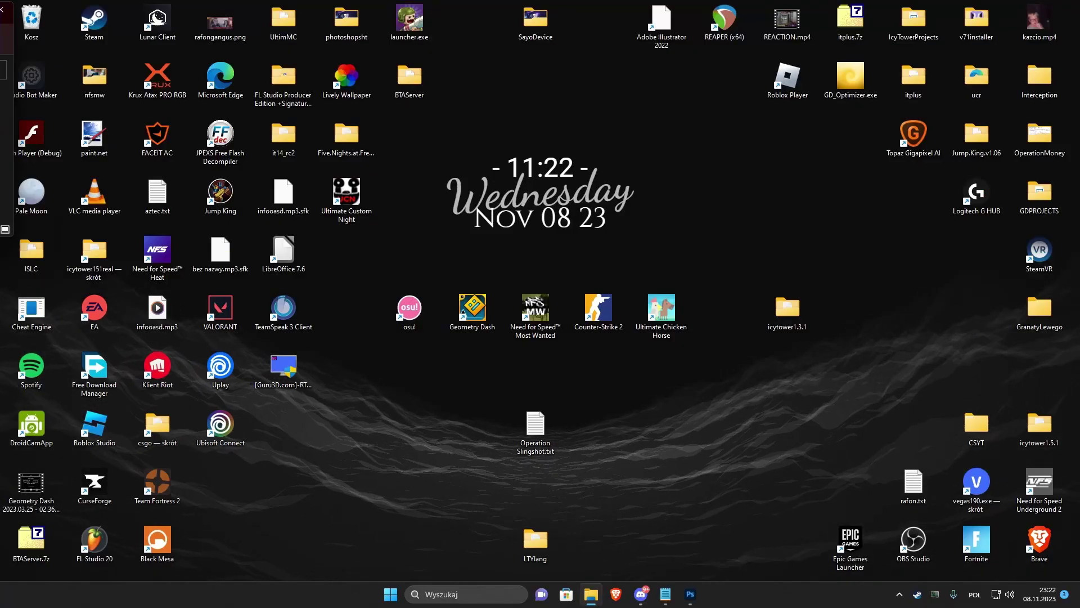
pyautogui.hotkey('alt', 'Tab')
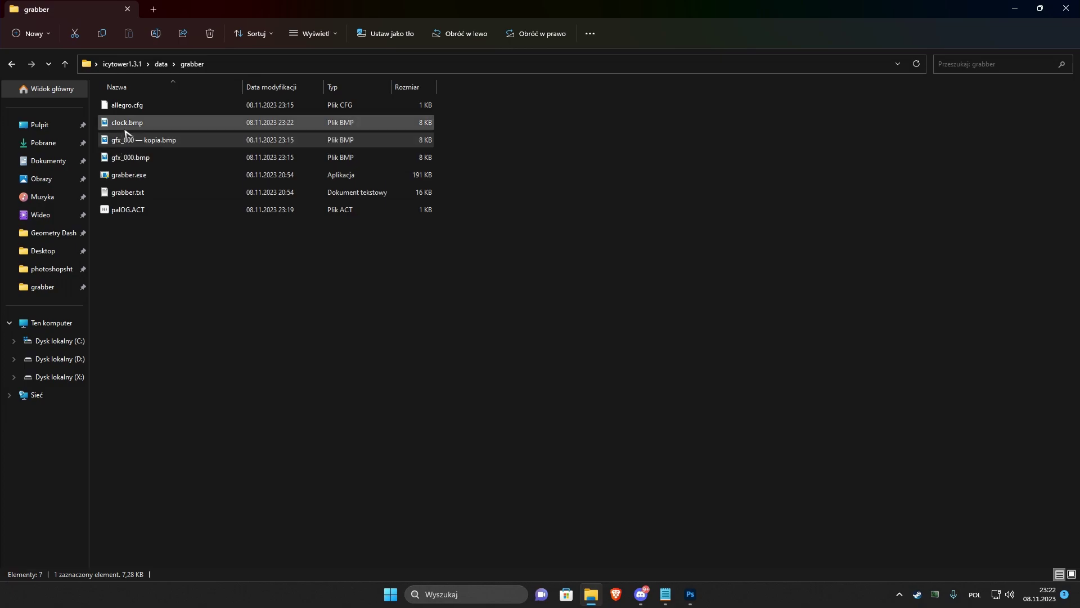
pyautogui.click(129, 176)
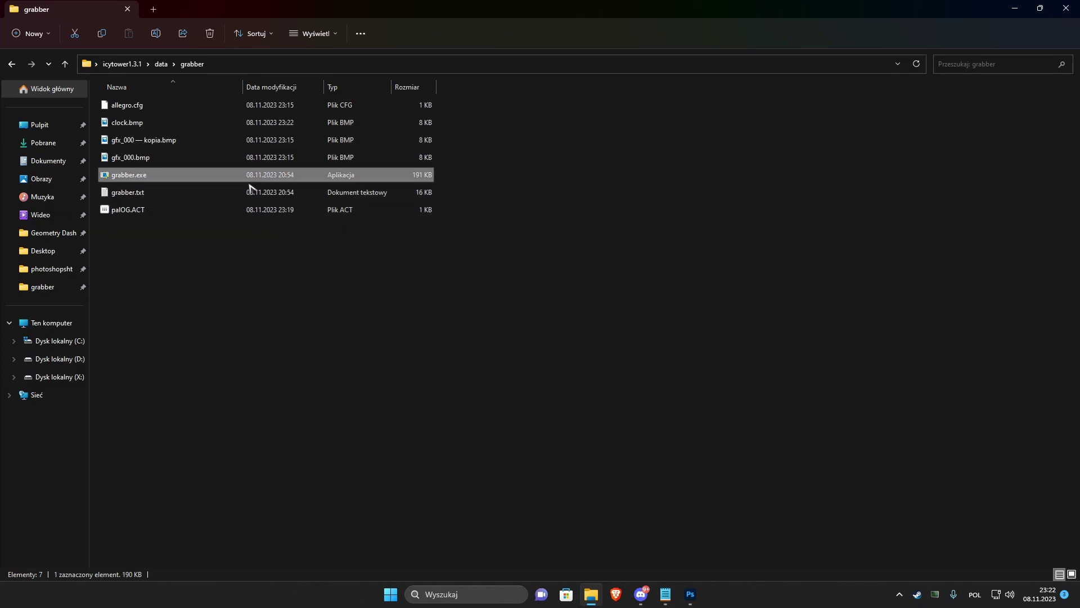
pyautogui.press('Return')
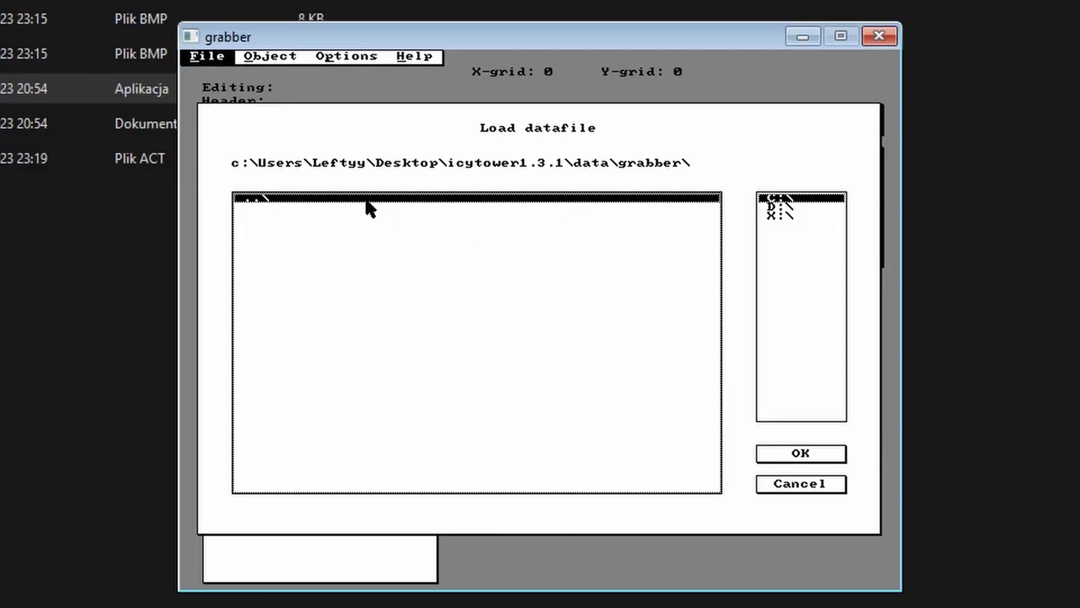
# Open data.dat from the data folder and select the AAAPAL palette.
pyautogui.doubleClick(337, 200)
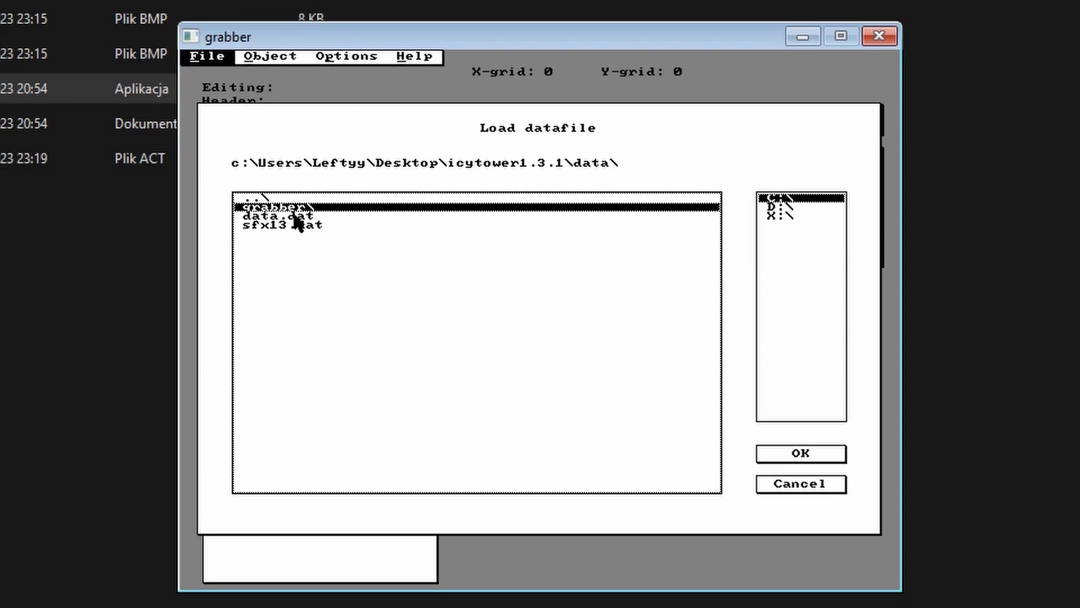
pyautogui.doubleClick(283, 216)
pyautogui.click(296, 209)
pyautogui.click(304, 171)
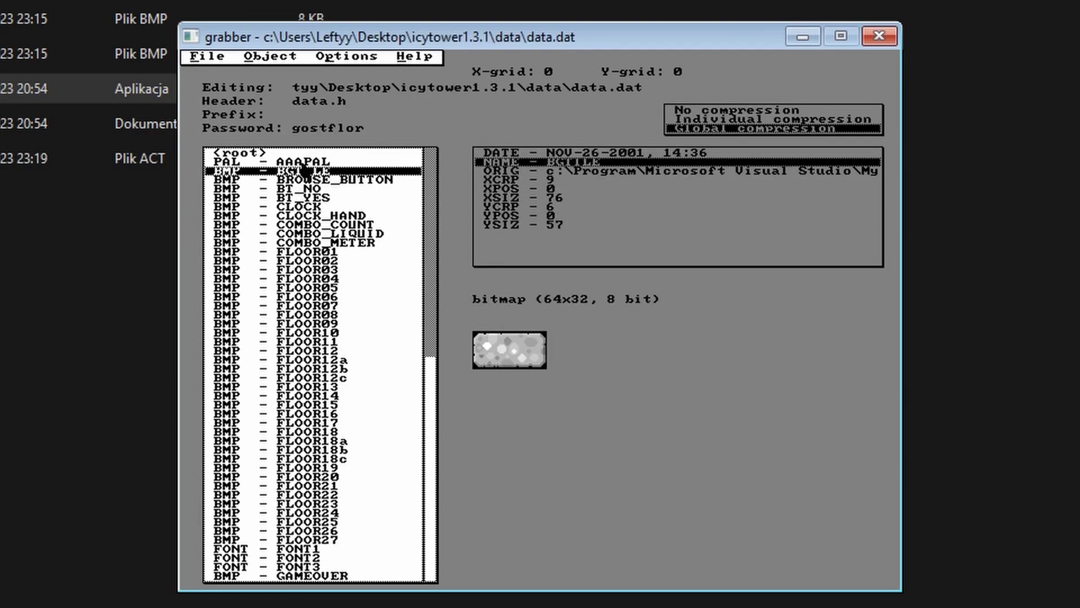
pyautogui.click(304, 162)
# Grab a new AAAPAL palette from clock.bmp and make it the active palette.
pyautogui.rightClick(307, 164)
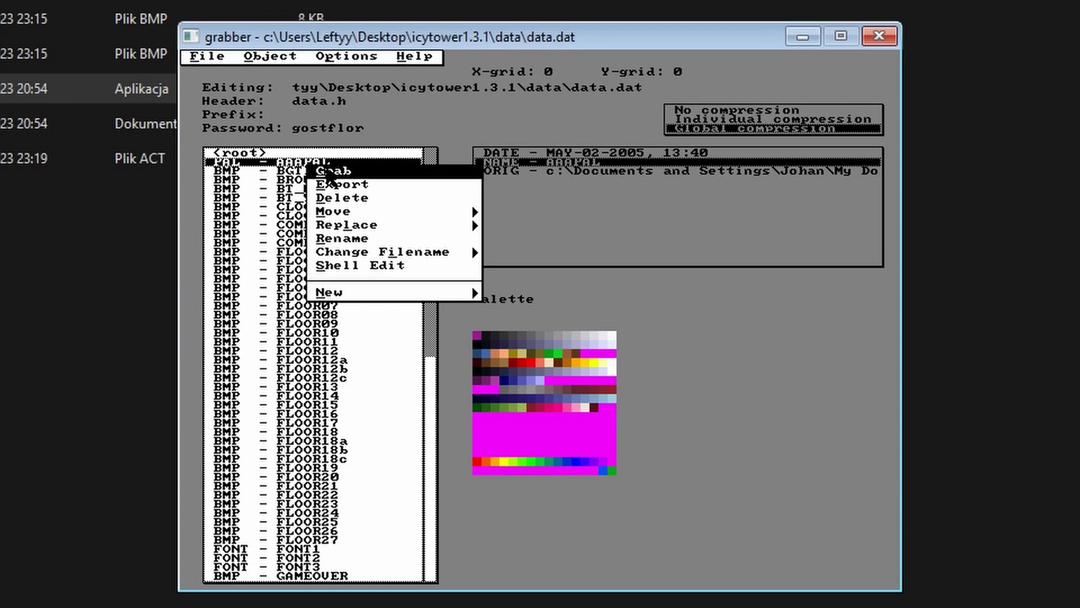
pyautogui.click(316, 171)
pyautogui.press('BackSpace')
pyautogui.press('BackSpace')
pyautogui.press('BackSpace')
pyautogui.press('BackSpace')
pyautogui.press('BackSpace')
pyautogui.press('BackSpace')
pyautogui.press('BackSpace')
pyautogui.press('BackSpace')
pyautogui.press('BackSpace')
pyautogui.press('BackSpace')
pyautogui.press('BackSpace')
pyautogui.press('BackSpace')
pyautogui.press('BackSpace')
pyautogui.press('BackSpace')
pyautogui.press('BackSpace')
pyautogui.press('BackSpace')
pyautogui.press('BackSpace')
pyautogui.press('BackSpace')
pyautogui.press('BackSpace')
pyautogui.press('BackSpace')
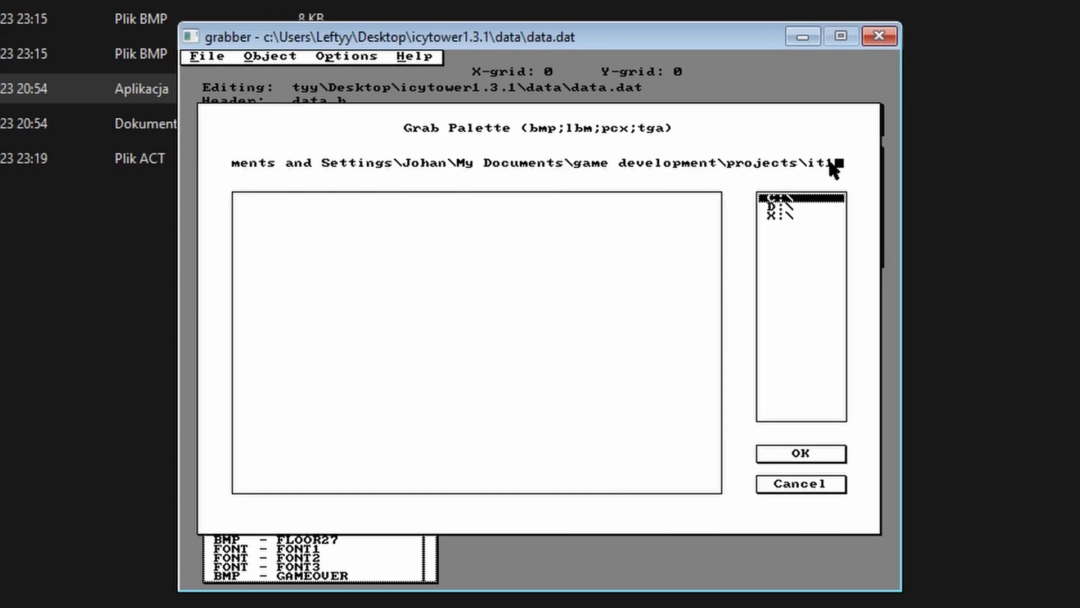
pyautogui.press('BackSpace')
pyautogui.press('BackSpace')
pyautogui.press('BackSpace')
pyautogui.press('BackSpace')
pyautogui.press('BackSpace')
pyautogui.press('BackSpace')
pyautogui.press('BackSpace')
pyautogui.press('BackSpace')
pyautogui.press('BackSpace')
pyautogui.press('BackSpace')
pyautogui.press('BackSpace')
pyautogui.press('BackSpace')
pyautogui.press('BackSpace')
pyautogui.press('BackSpace')
pyautogui.press('BackSpace')
pyautogui.press('BackSpace')
pyautogui.press('BackSpace')
pyautogui.press('BackSpace')
pyautogui.press('BackSpace')
pyautogui.press('BackSpace')
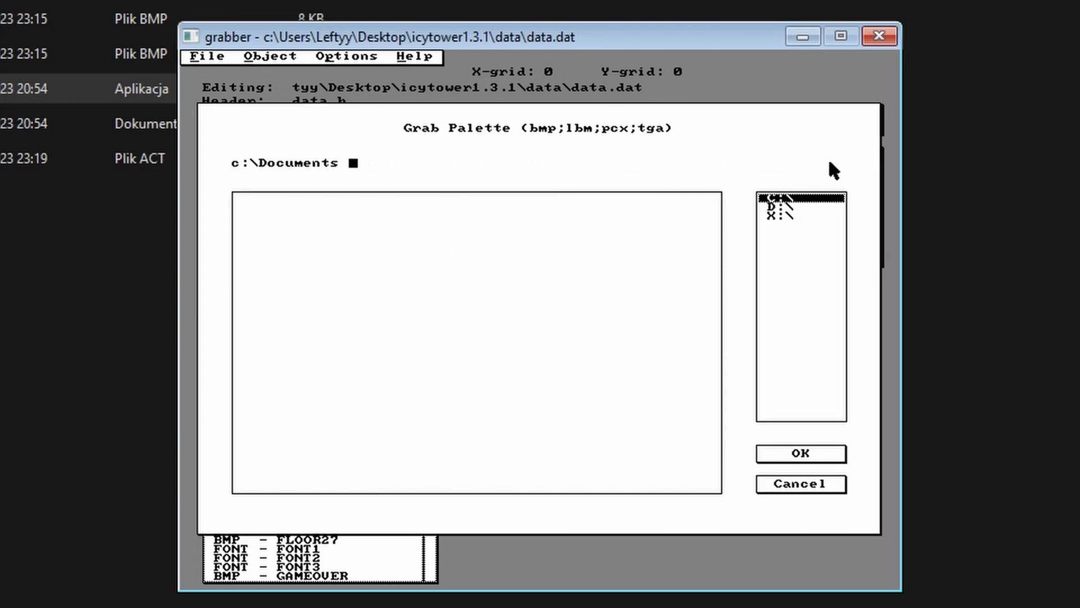
pyautogui.press('Return')
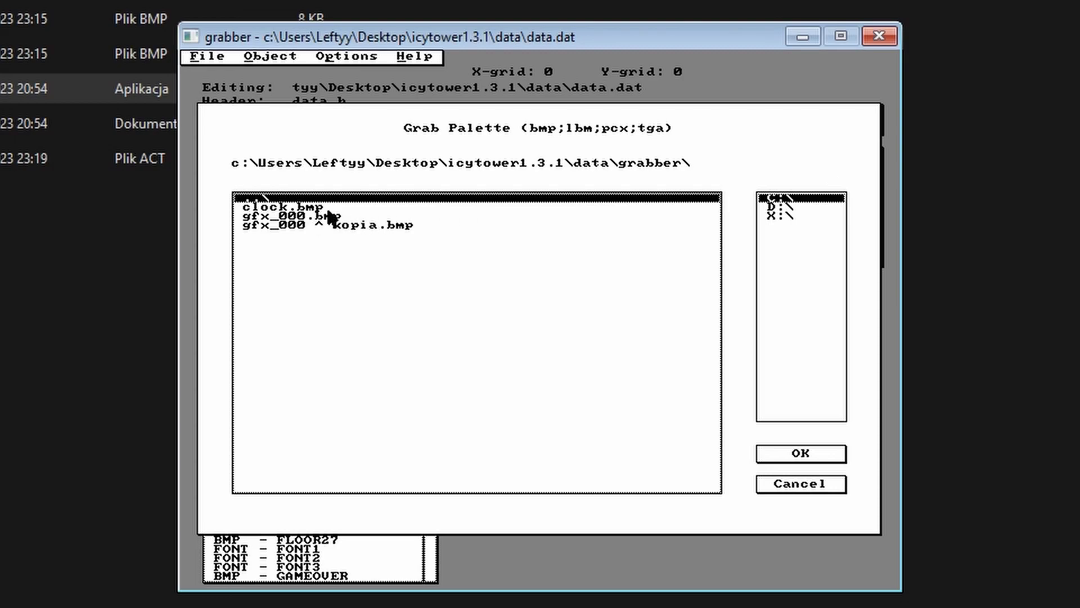
pyautogui.click(308, 209)
pyautogui.click(801, 453)
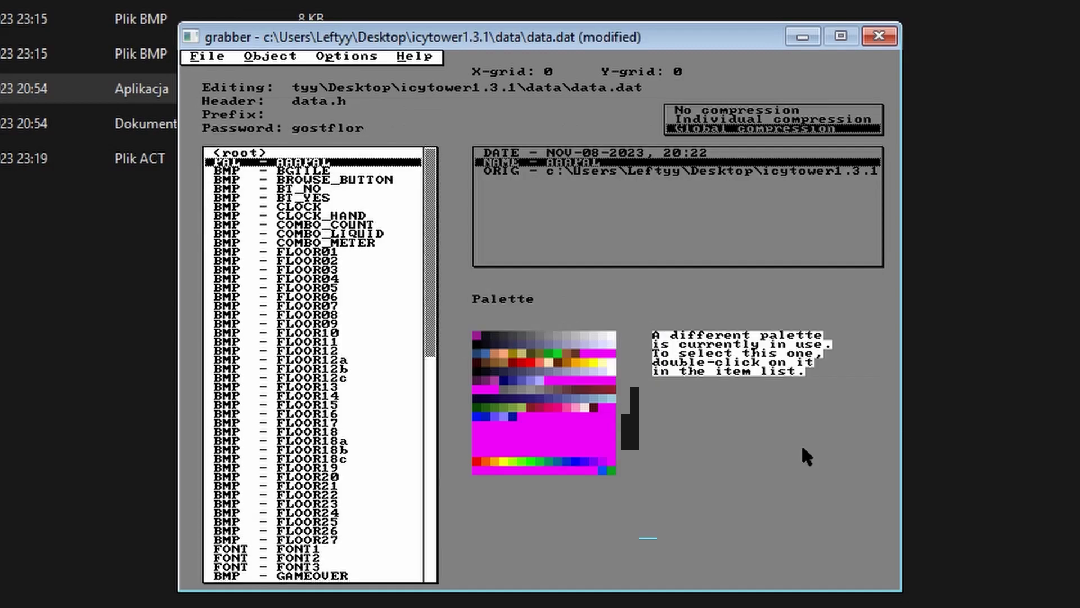
pyautogui.doubleClick(279, 164)
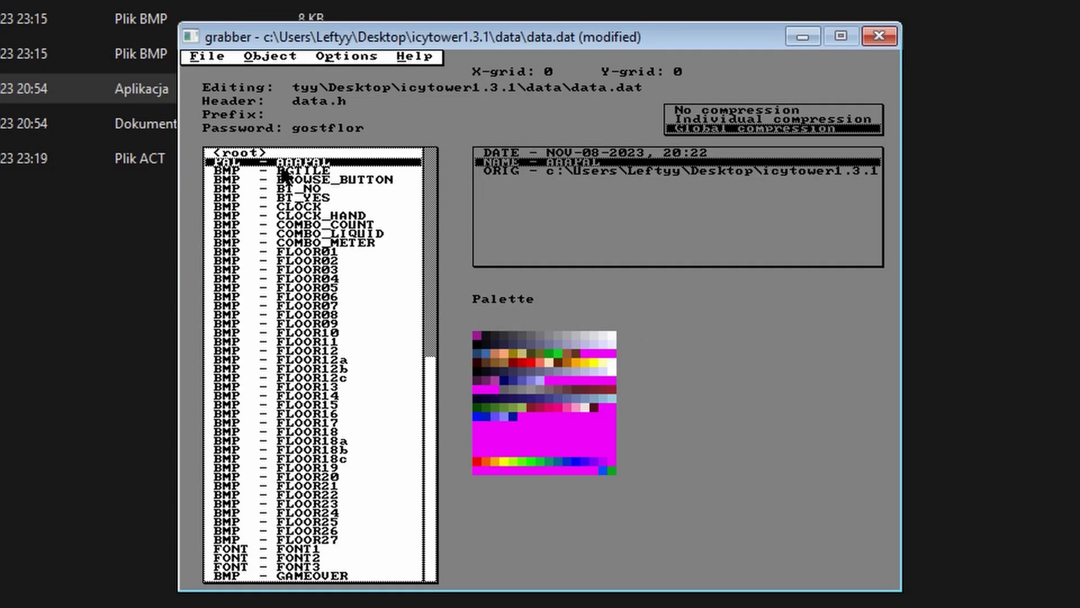
# Preview CLOCK and save data.dat as a stripped datafile.
pyautogui.click(302, 208)
pyautogui.click(207, 56)
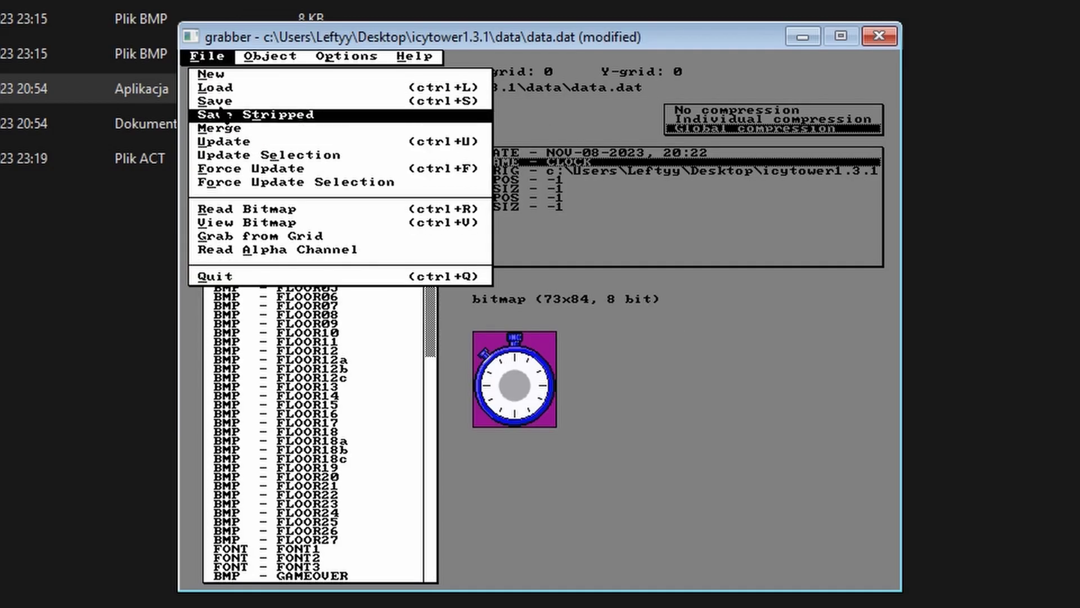
pyautogui.click(219, 114)
pyautogui.click(804, 452)
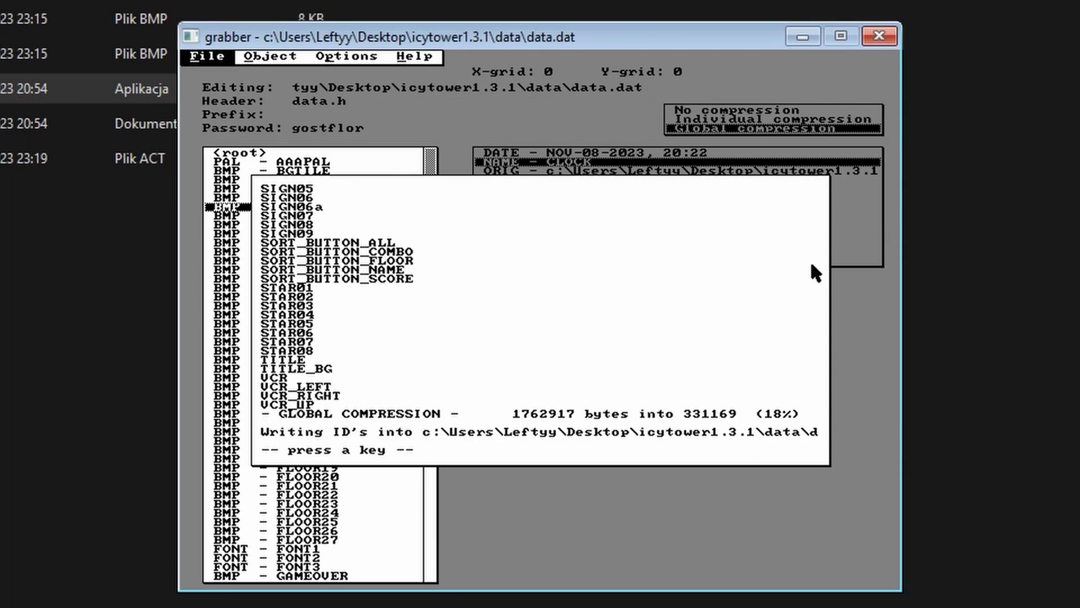
pyautogui.click(488, 356)
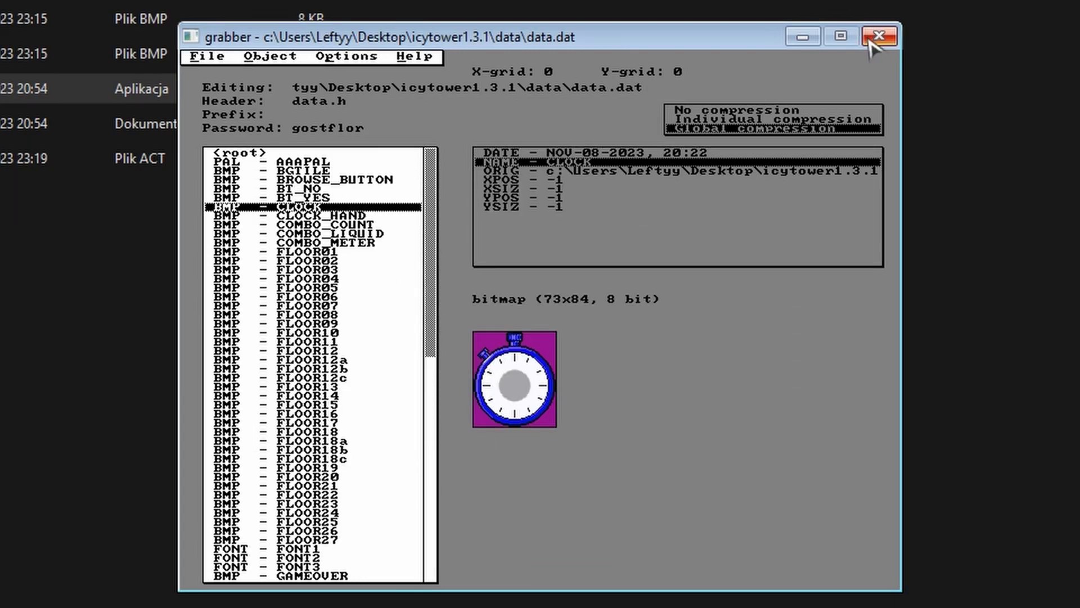
# Close grabber, copy clock.bmp, and relaunch grabber.exe with an empty datafile.
pyautogui.click(878, 37)
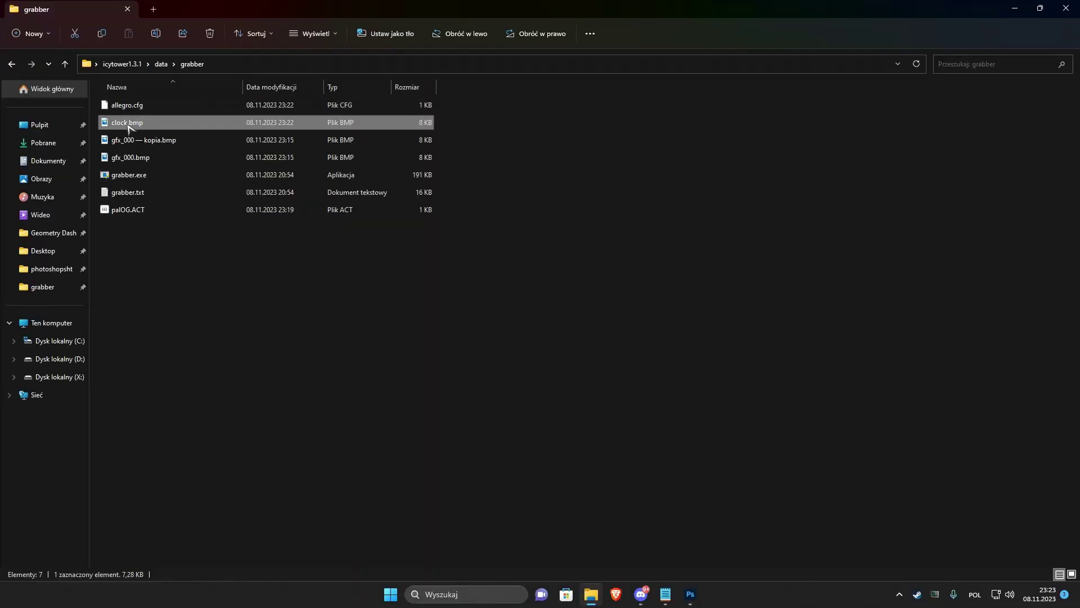
pyautogui.rightClick(128, 122)
pyautogui.click(169, 373)
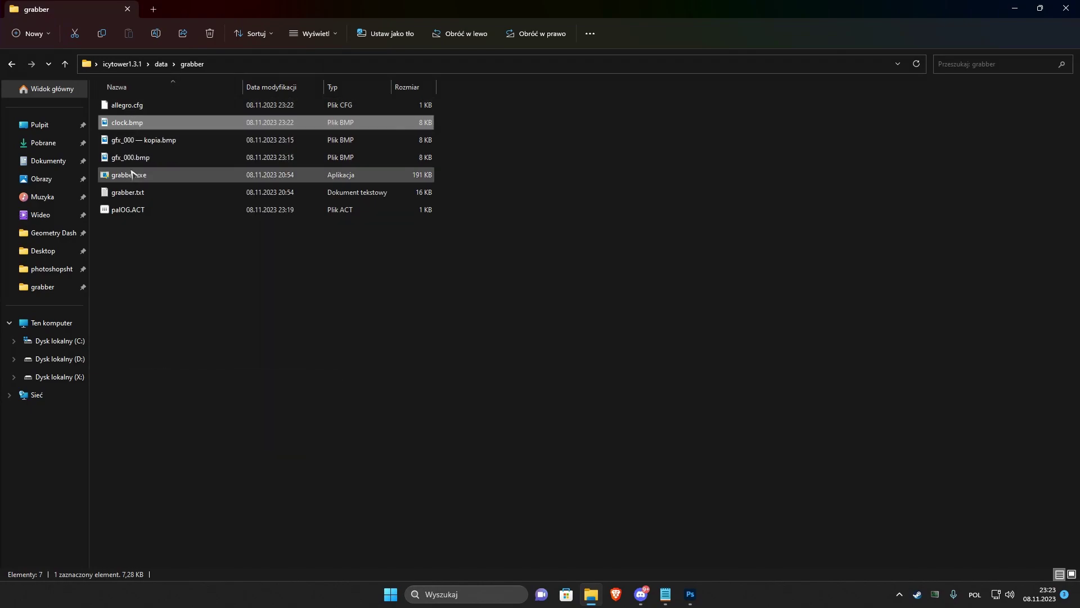
pyautogui.doubleClick(132, 175)
pyautogui.click(482, 393)
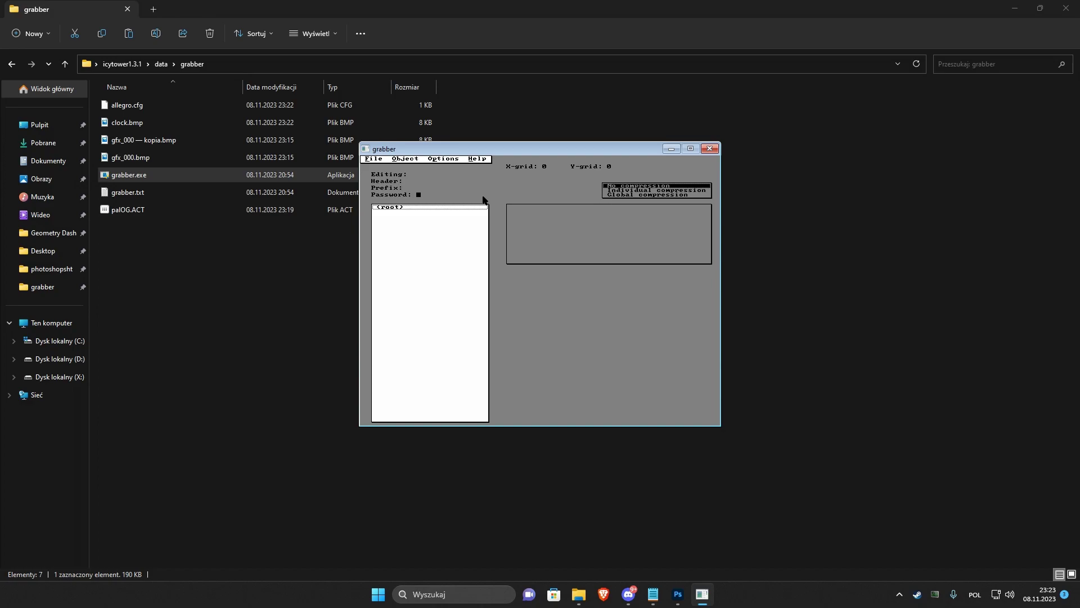
# Load characters\harold_the_homeboy\harold.dat in grabber, discarding changes to the empty datafile.
pyautogui.hotkey('ctrl', 'l')
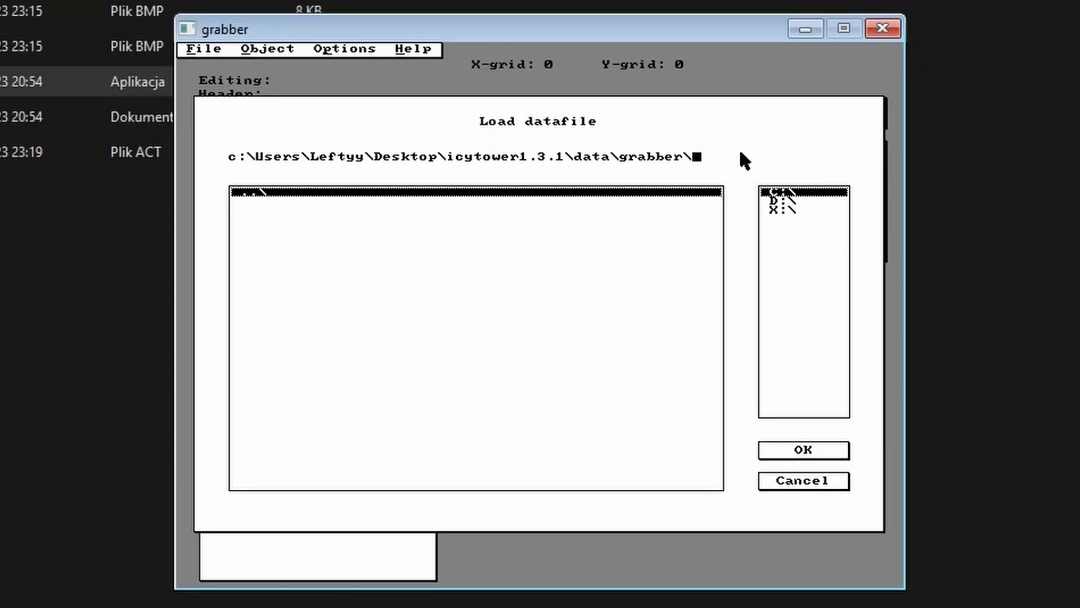
pyautogui.press('BackSpace')
pyautogui.press('BackSpace')
pyautogui.press('BackSpace')
pyautogui.press('BackSpace')
pyautogui.press('BackSpace')
pyautogui.press('BackSpace')
pyautogui.press('BackSpace')
pyautogui.press('BackSpace')
pyautogui.press('BackSpace')
pyautogui.press('BackSpace')
pyautogui.press('BackSpace')
pyautogui.press('BackSpace')
pyautogui.press('BackSpace')
pyautogui.doubleClick(270, 204)
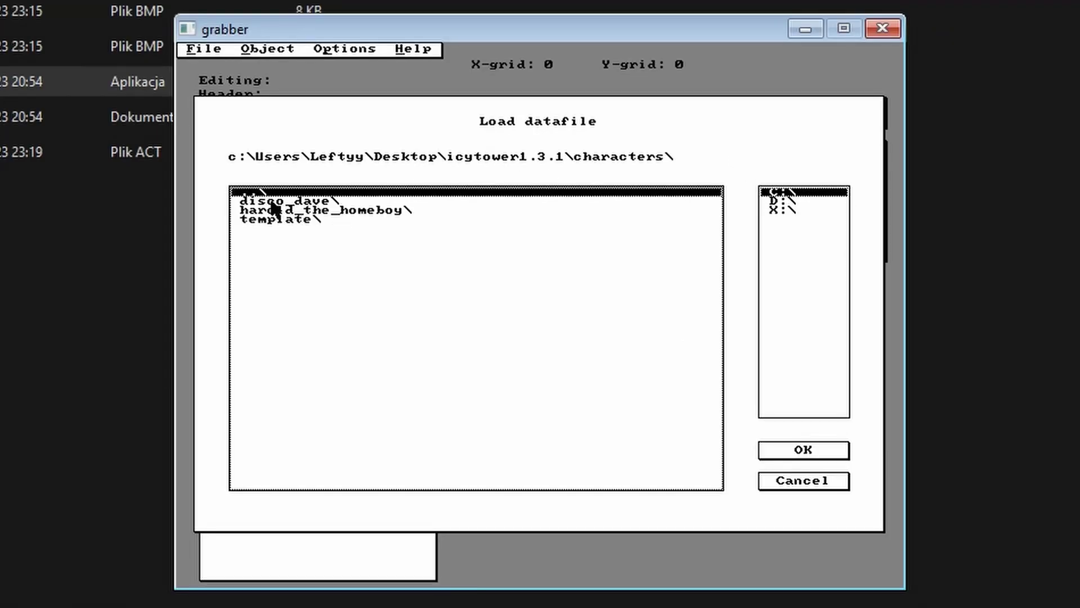
pyautogui.doubleClick(281, 208)
pyautogui.doubleClick(280, 200)
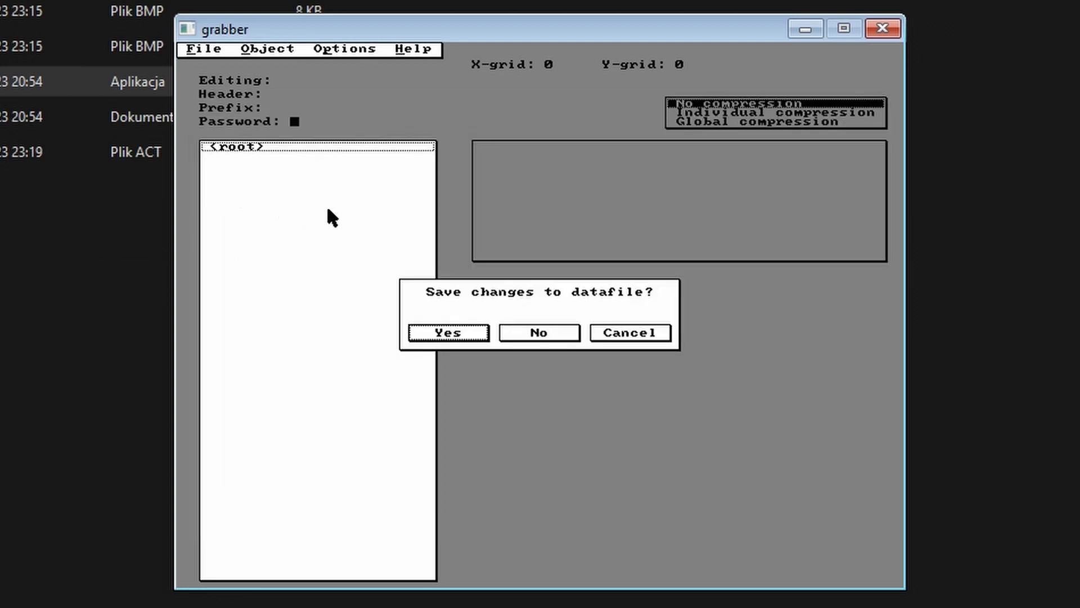
pyautogui.click(550, 332)
# Regrab the 000_PAL palette from gfx_000.bmp.
pyautogui.click(307, 158)
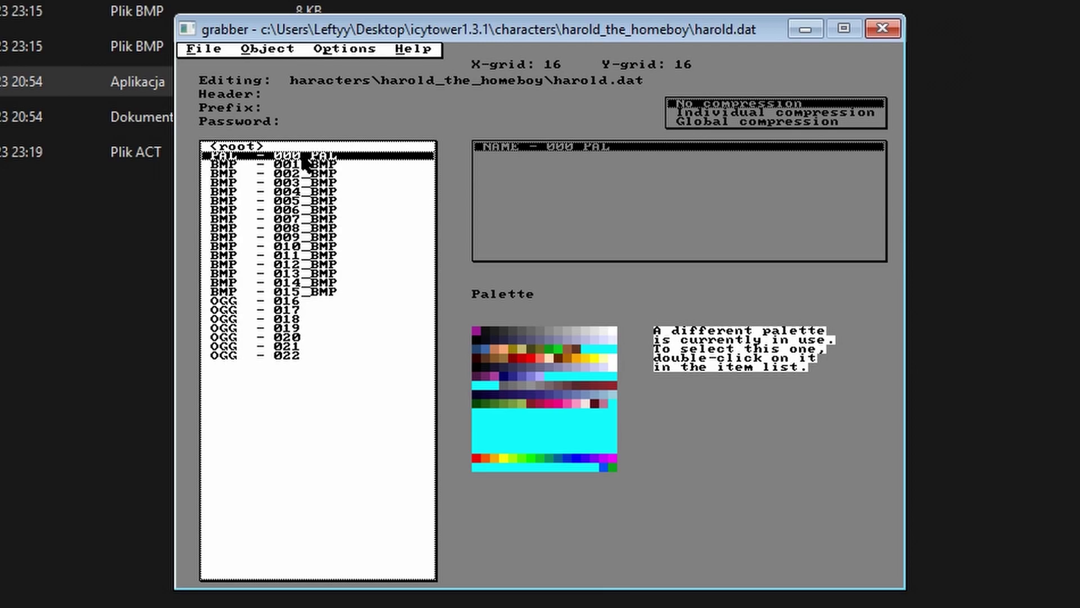
pyautogui.doubleClick(304, 158)
pyautogui.rightClick(304, 158)
pyautogui.click(332, 165)
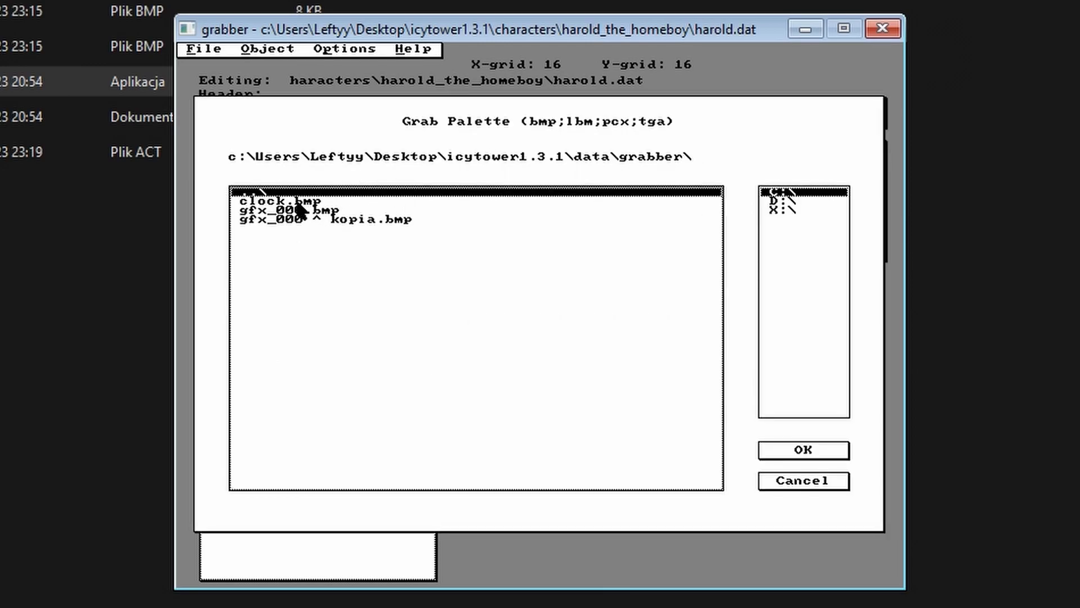
pyautogui.doubleClick(298, 209)
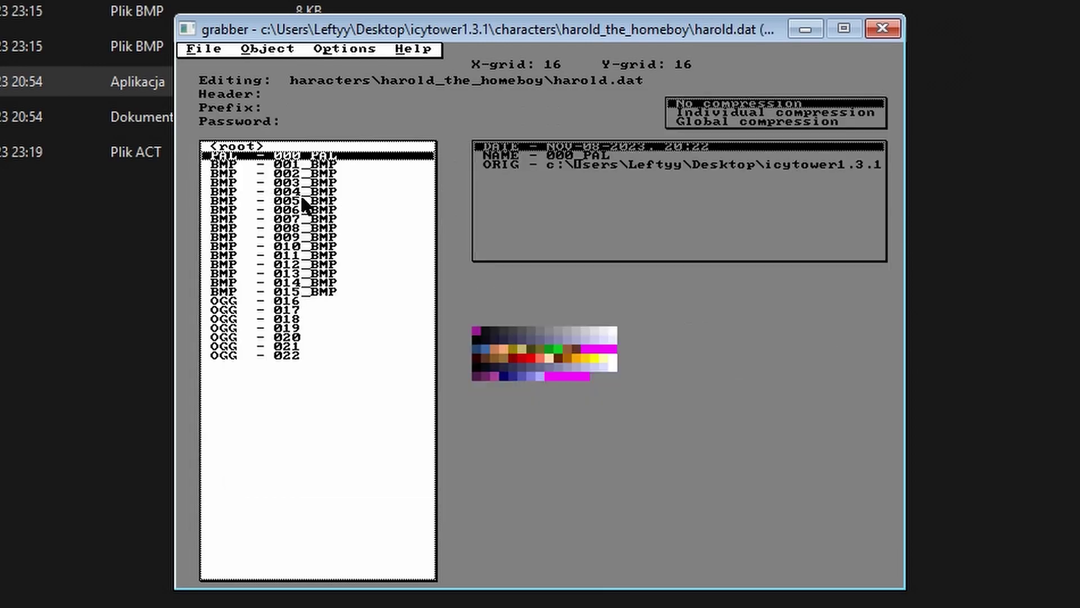
# Save harold.dat and dismiss the compression report.
pyautogui.click(191, 49)
pyautogui.click(220, 97)
pyautogui.click(816, 450)
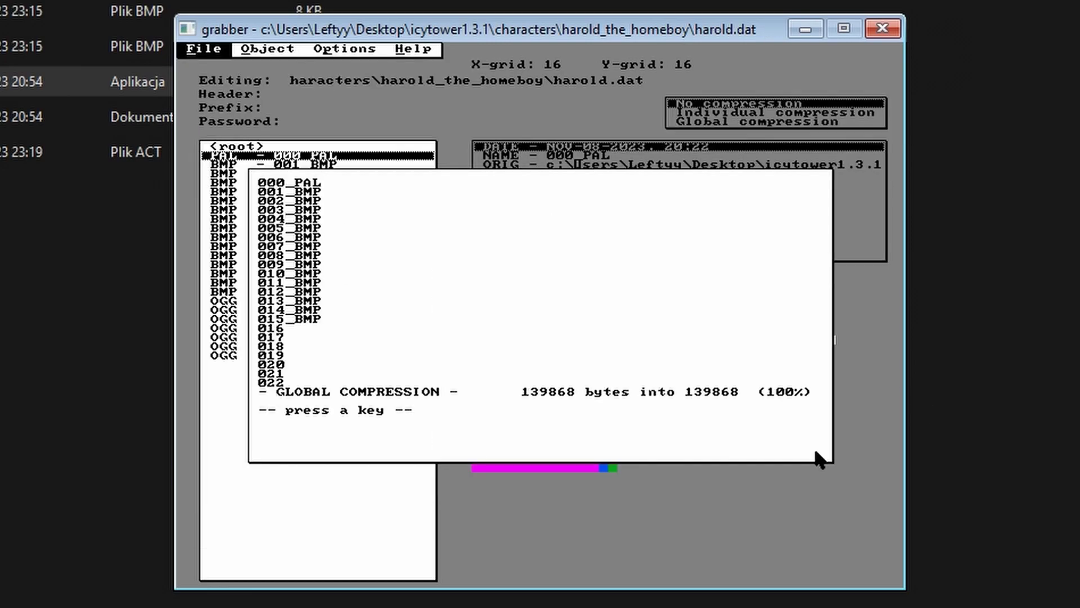
pyautogui.click(579, 369)
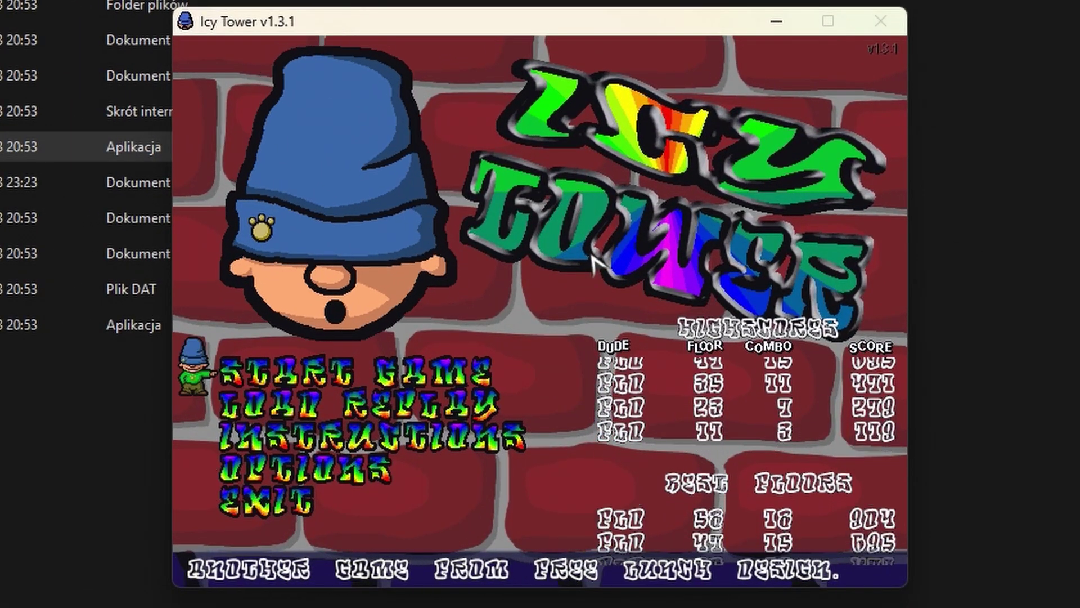
# Start a new Icy Tower game and combo-jump up the tower past the blue clock.
pyautogui.press('Return')
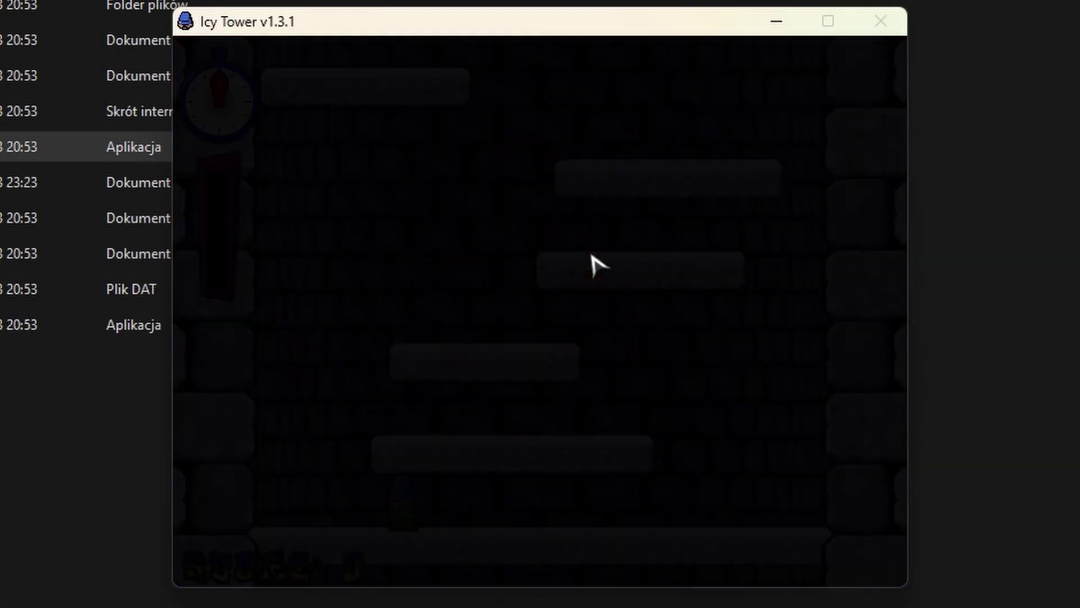
pyautogui.press('space')
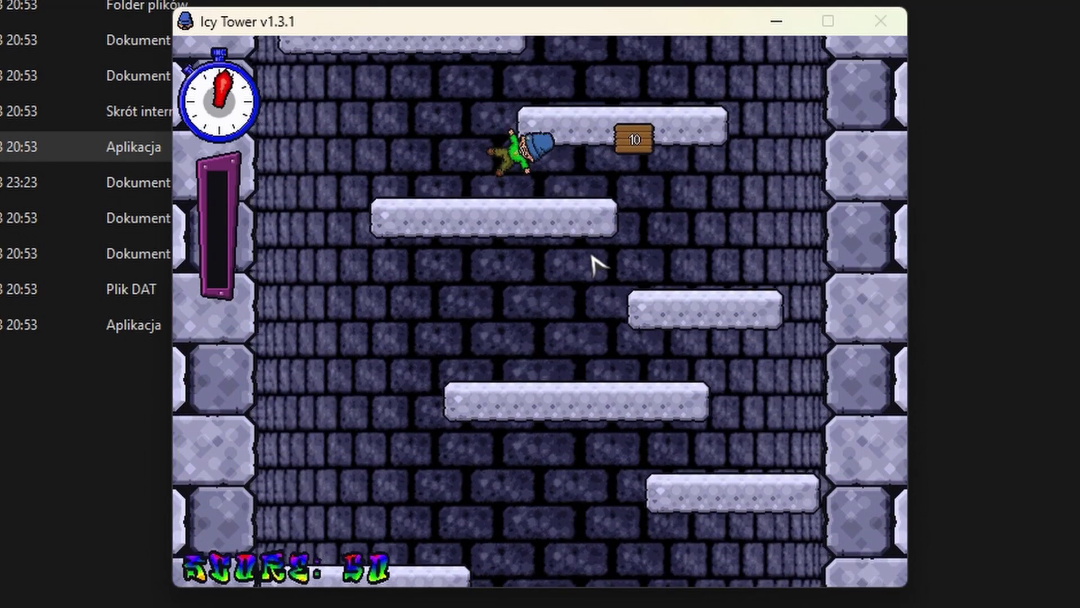
pyautogui.press('space')
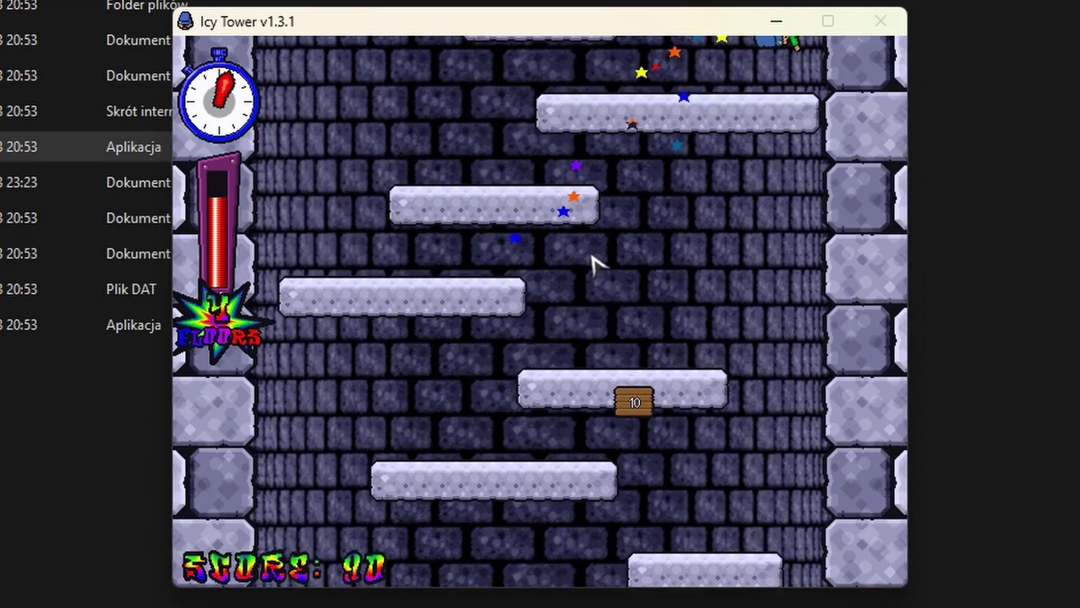
pyautogui.press('space')
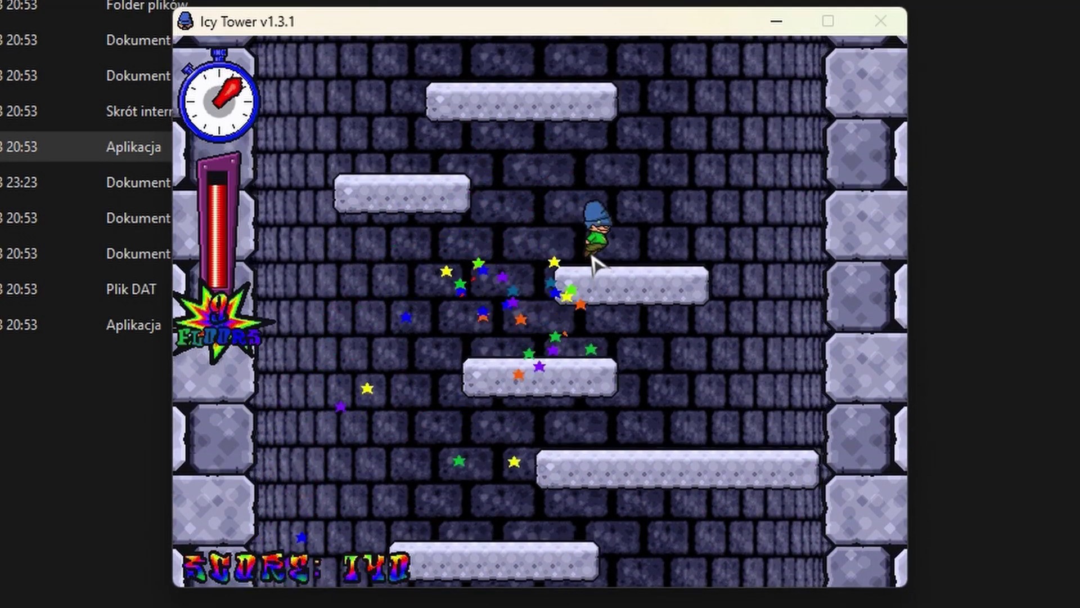
pyautogui.press('Left')
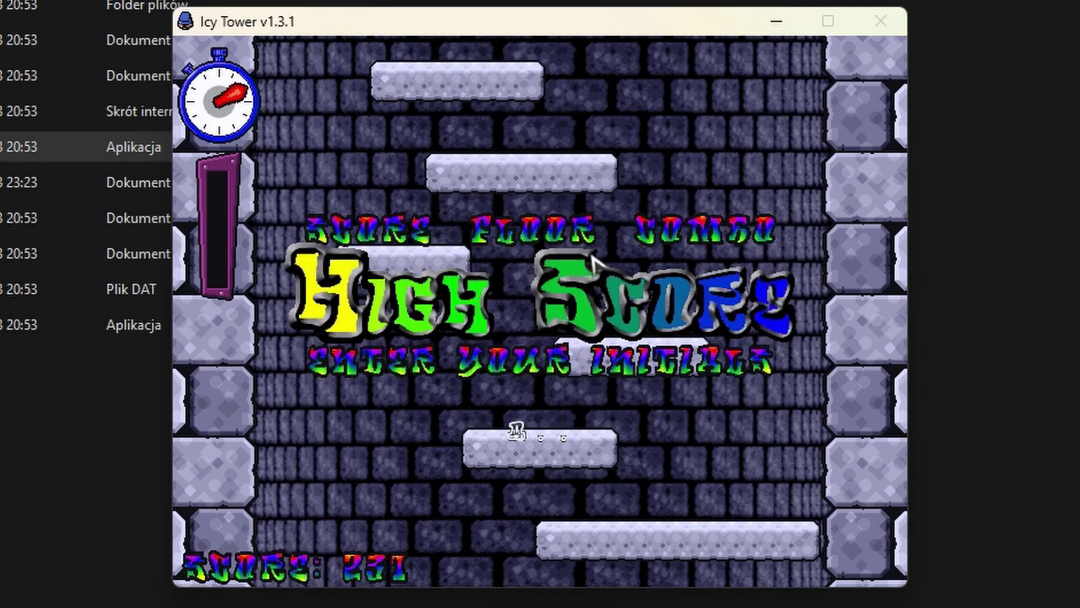
# Skip the high-score initials, return to the main menu, choose EXIT, then follow the creator's profile.
pyautogui.press('Return')
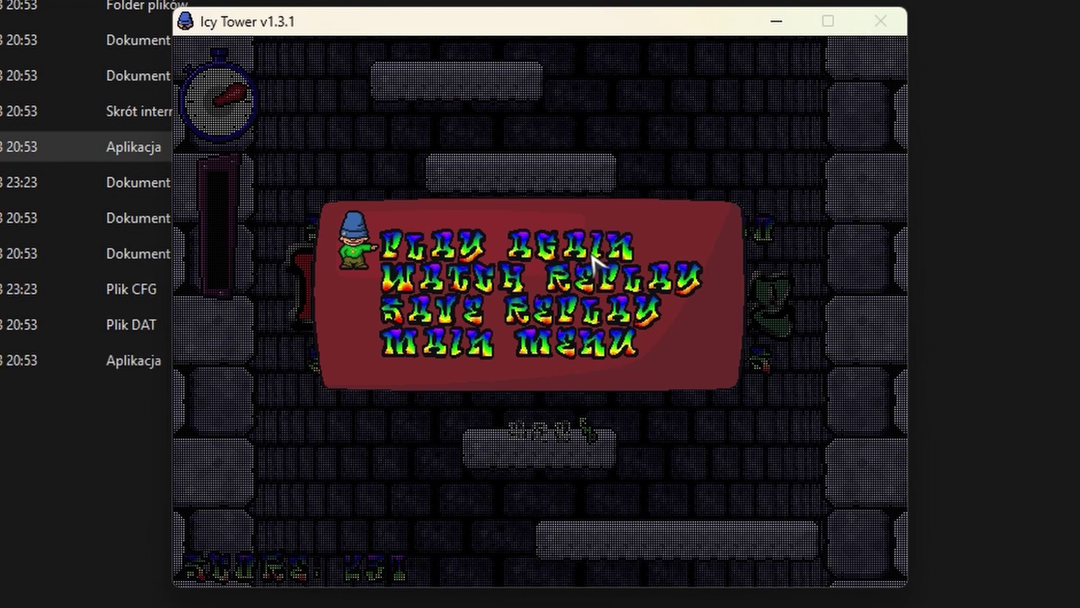
pyautogui.press('Escape')
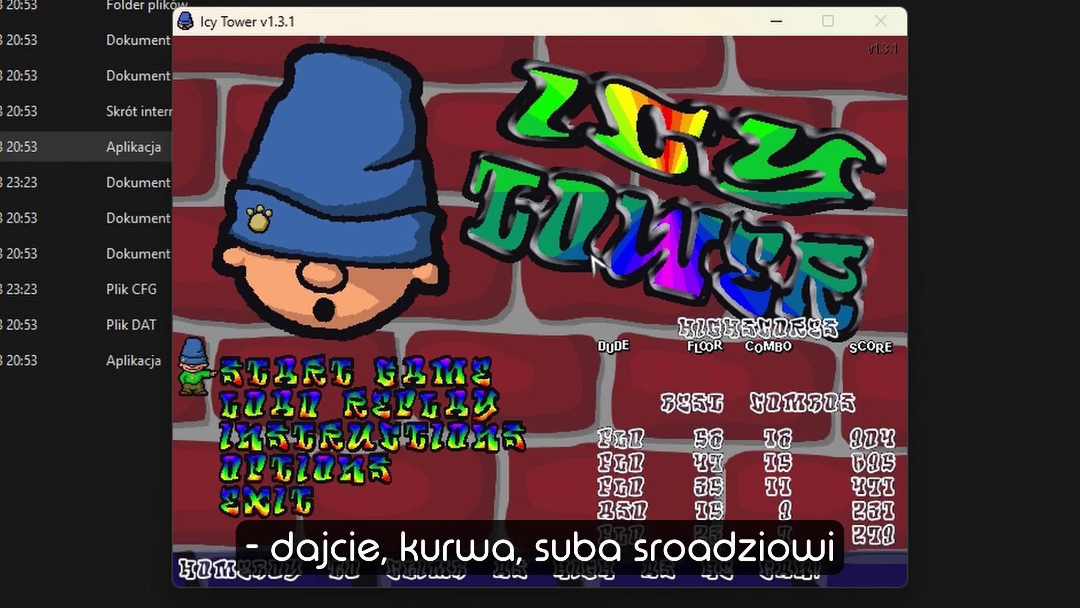
pyautogui.press('Down')
pyautogui.press('Down')
pyautogui.press('Down')
pyautogui.press('Down')
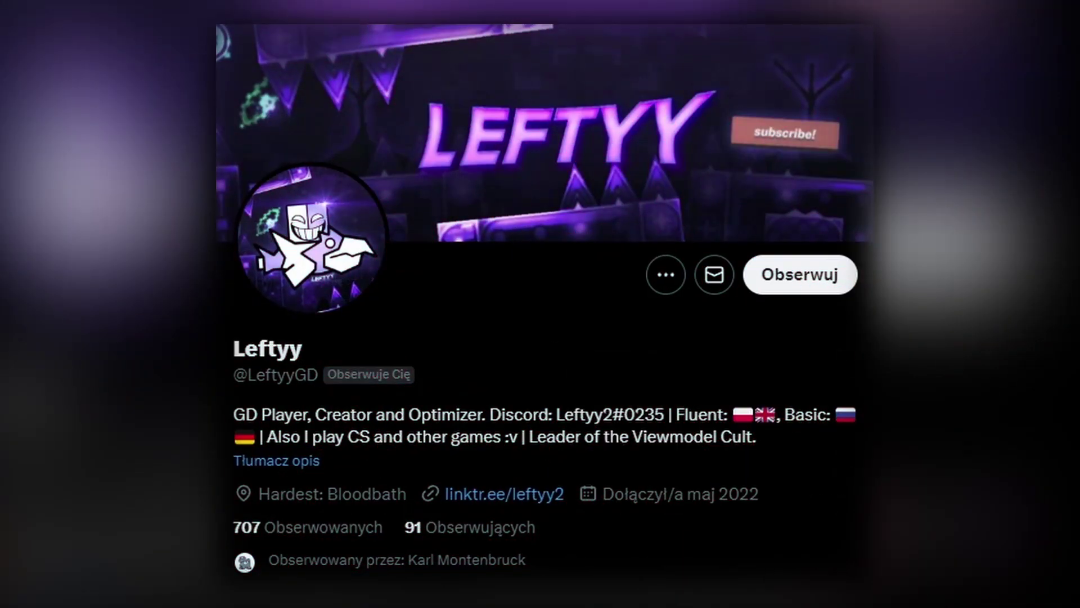
pyautogui.click(799, 287)
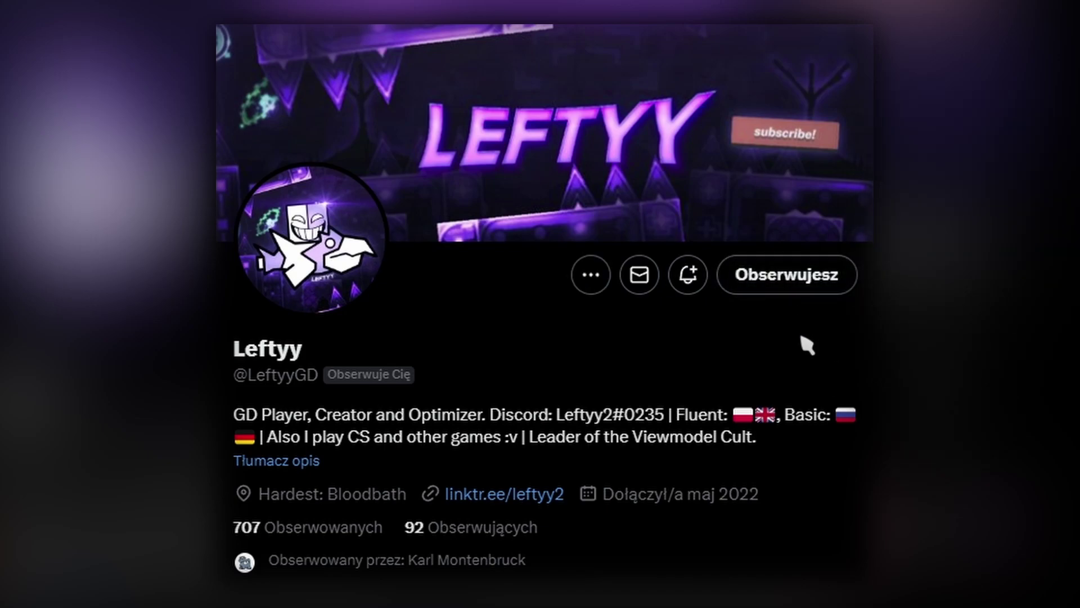